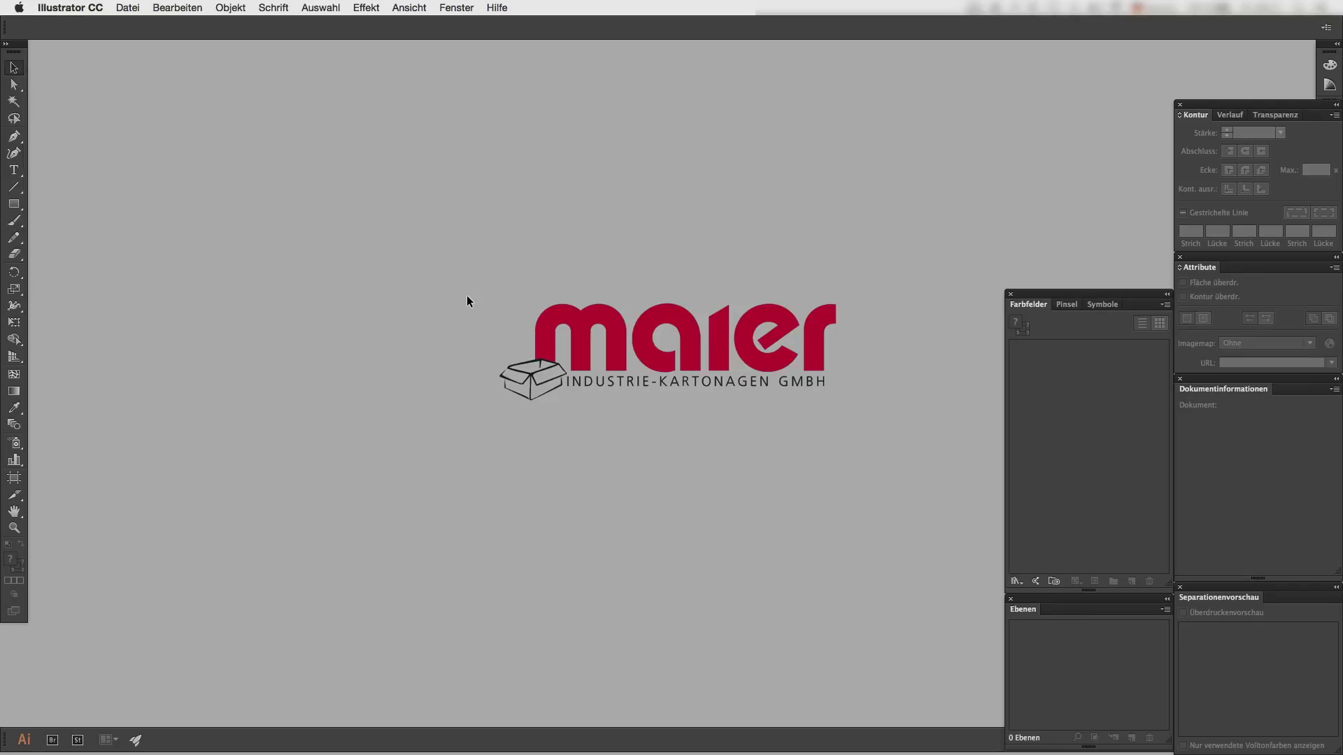
click(463, 8)
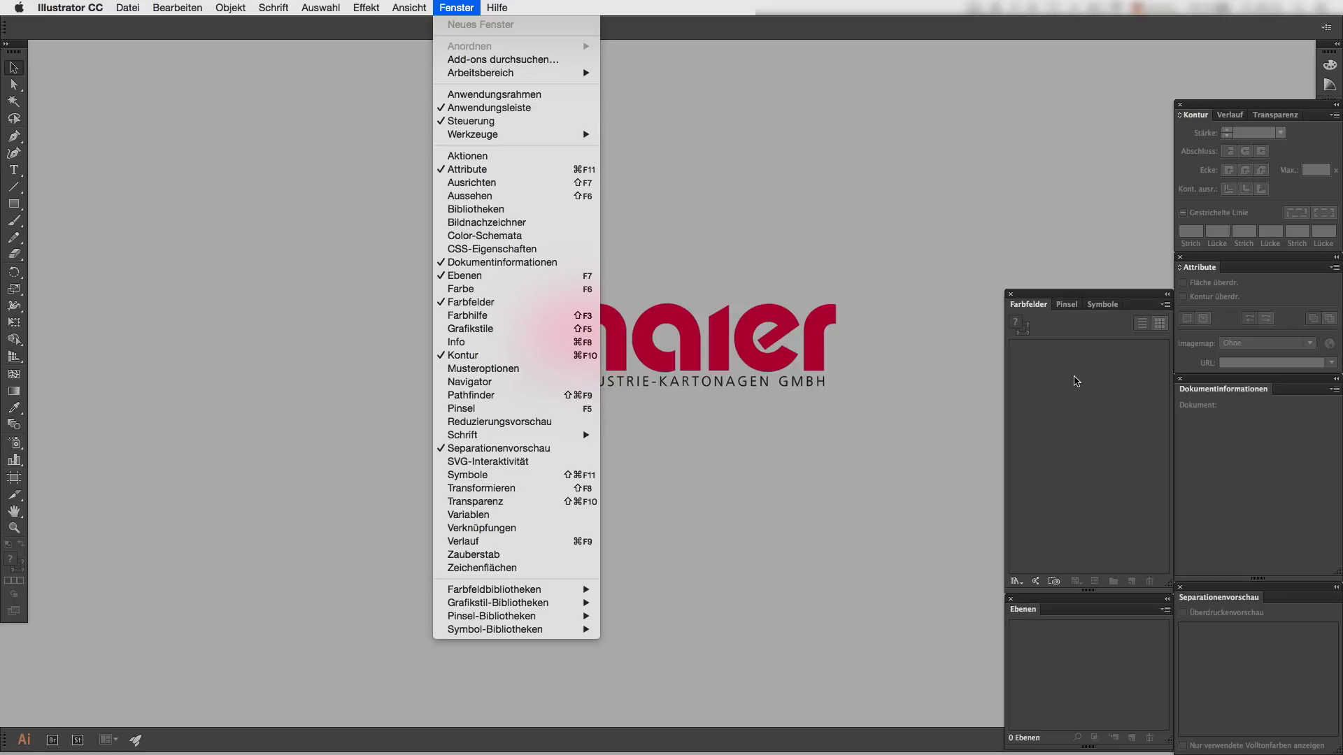
click(1077, 382)
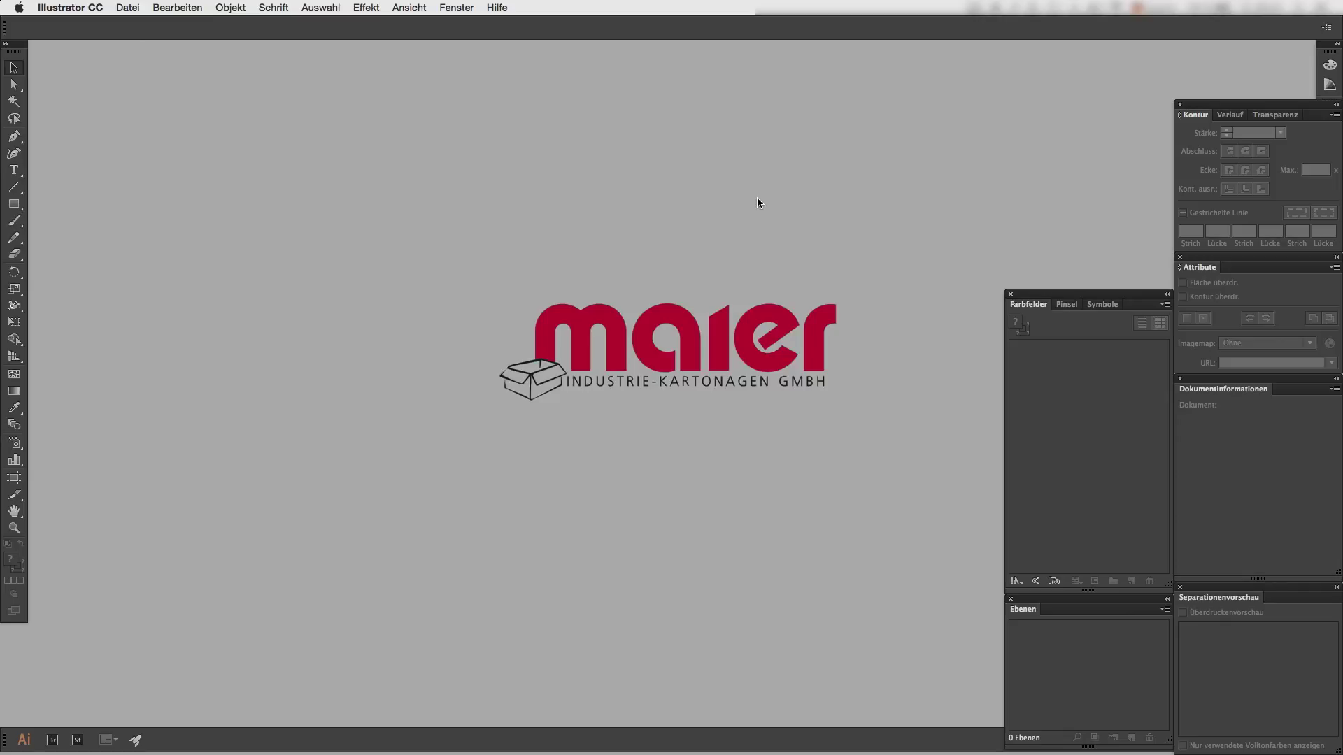
Step: Open Kontur_Beispiel_extern.ai from the Druckdatenaufbau Anleitung folder and enlarge its document window
click(127, 7)
click(145, 49)
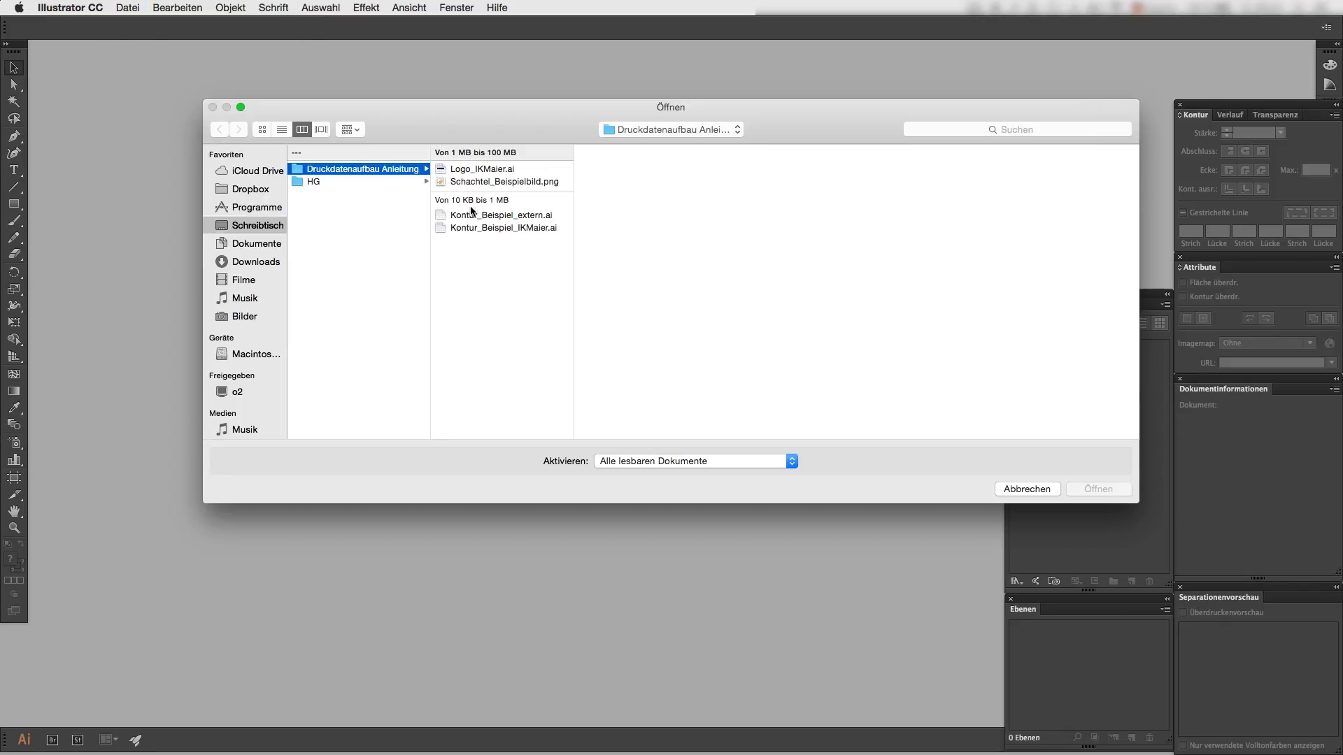
double_click(509, 216)
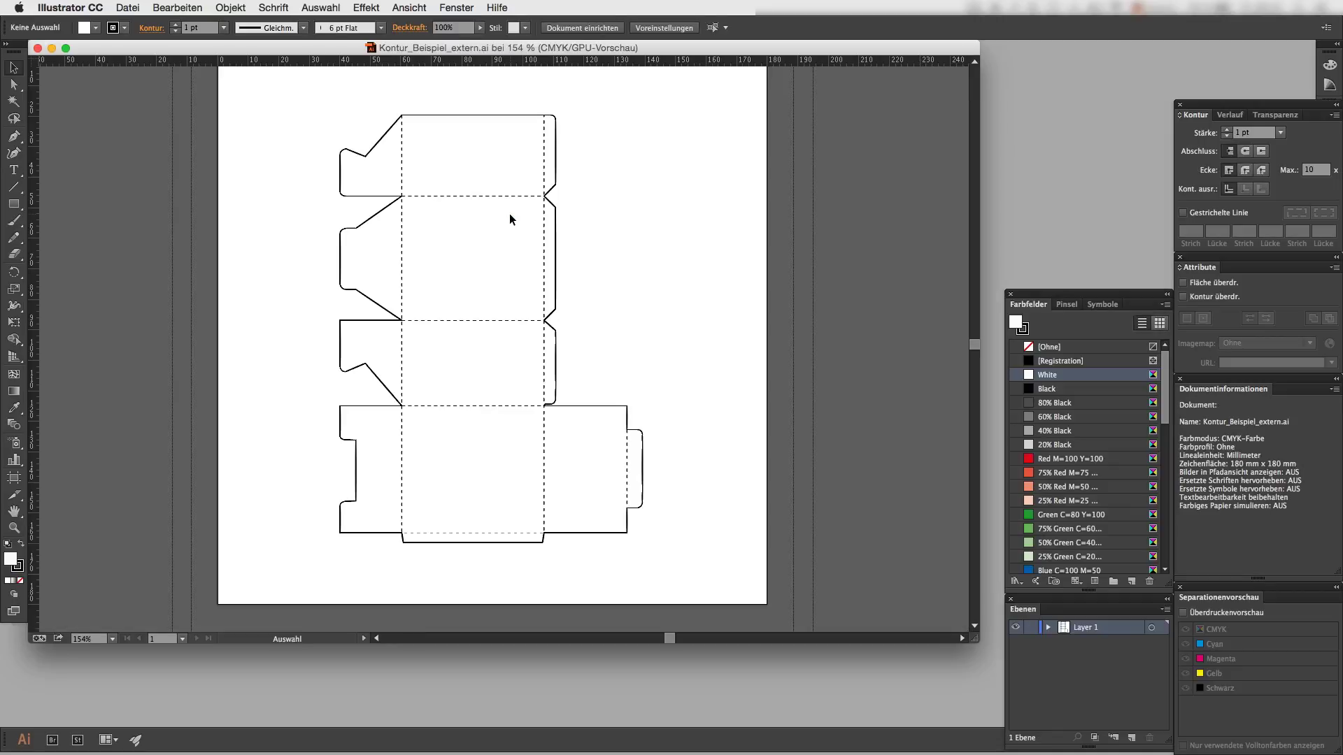
click(66, 48)
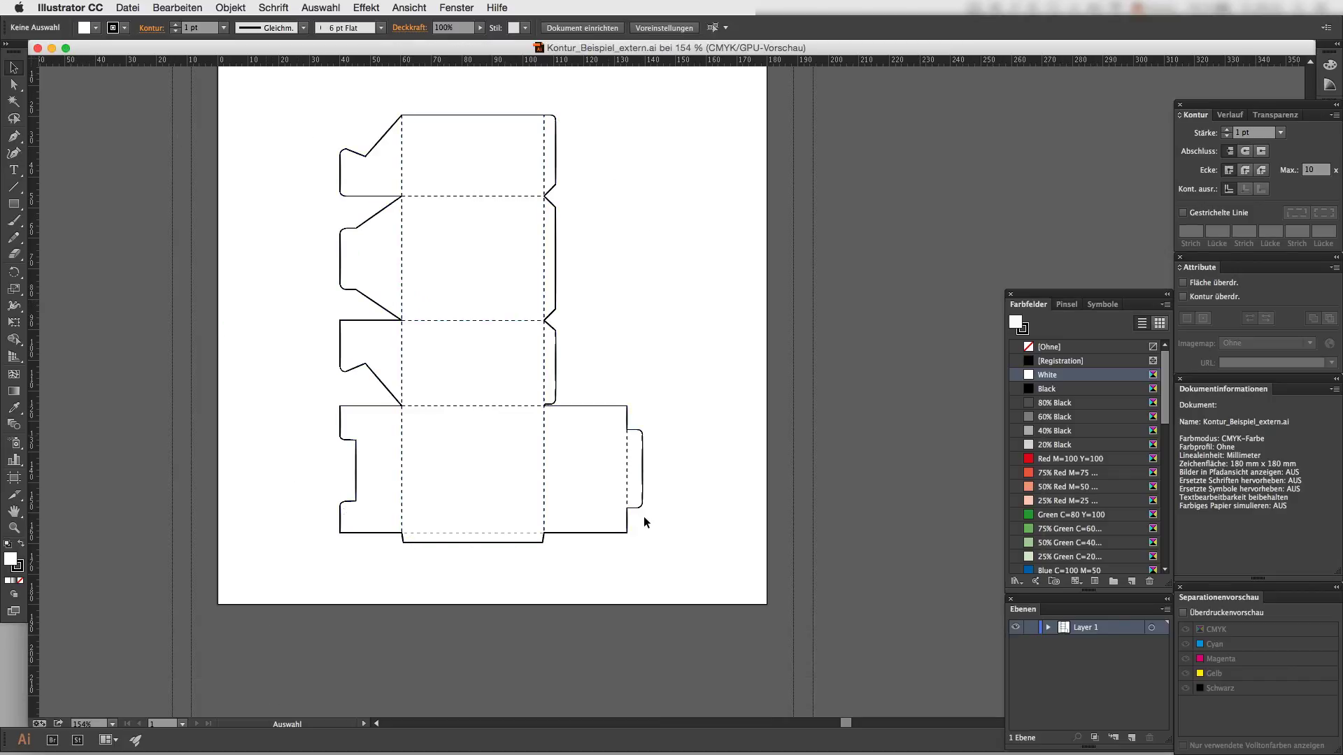
Step: Delete all swatches from 80% Black through the end of the list, keeping only [Ohne], [Registration], White and Black
click(1072, 405)
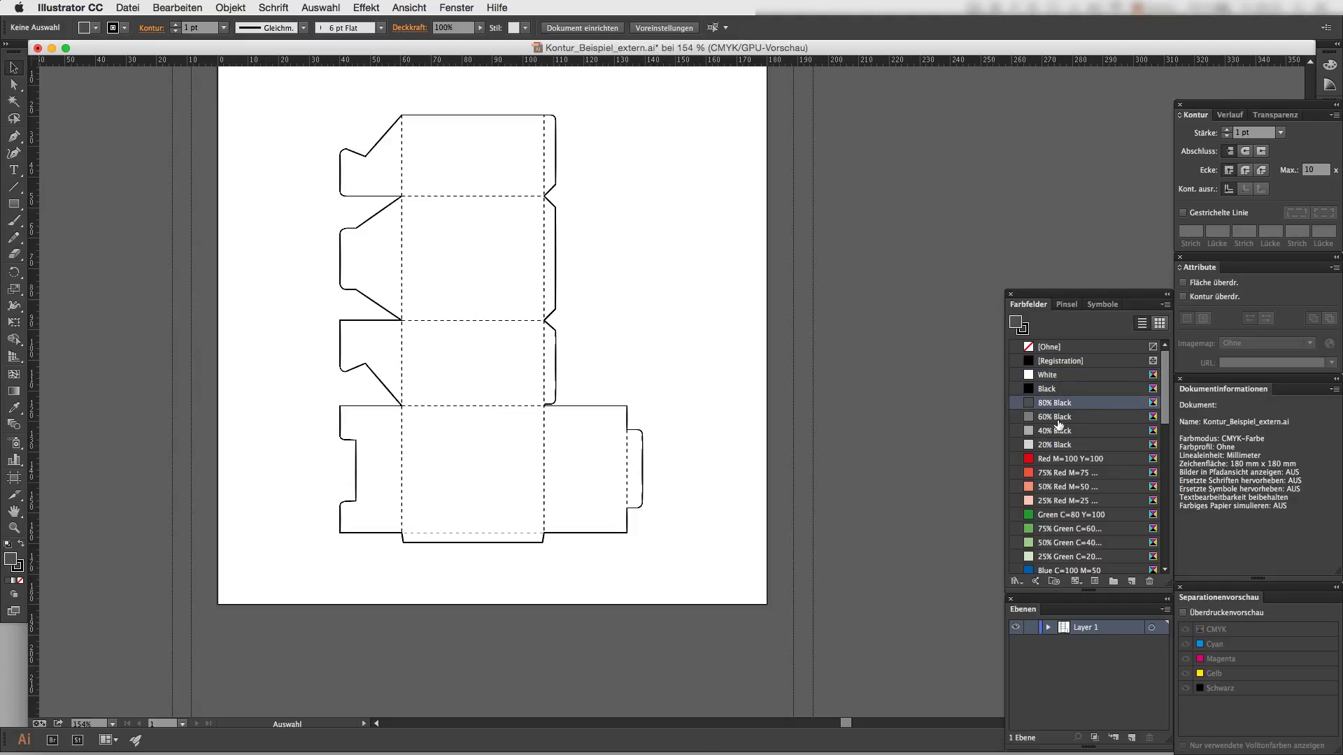
scroll(1053, 428, down, 5)
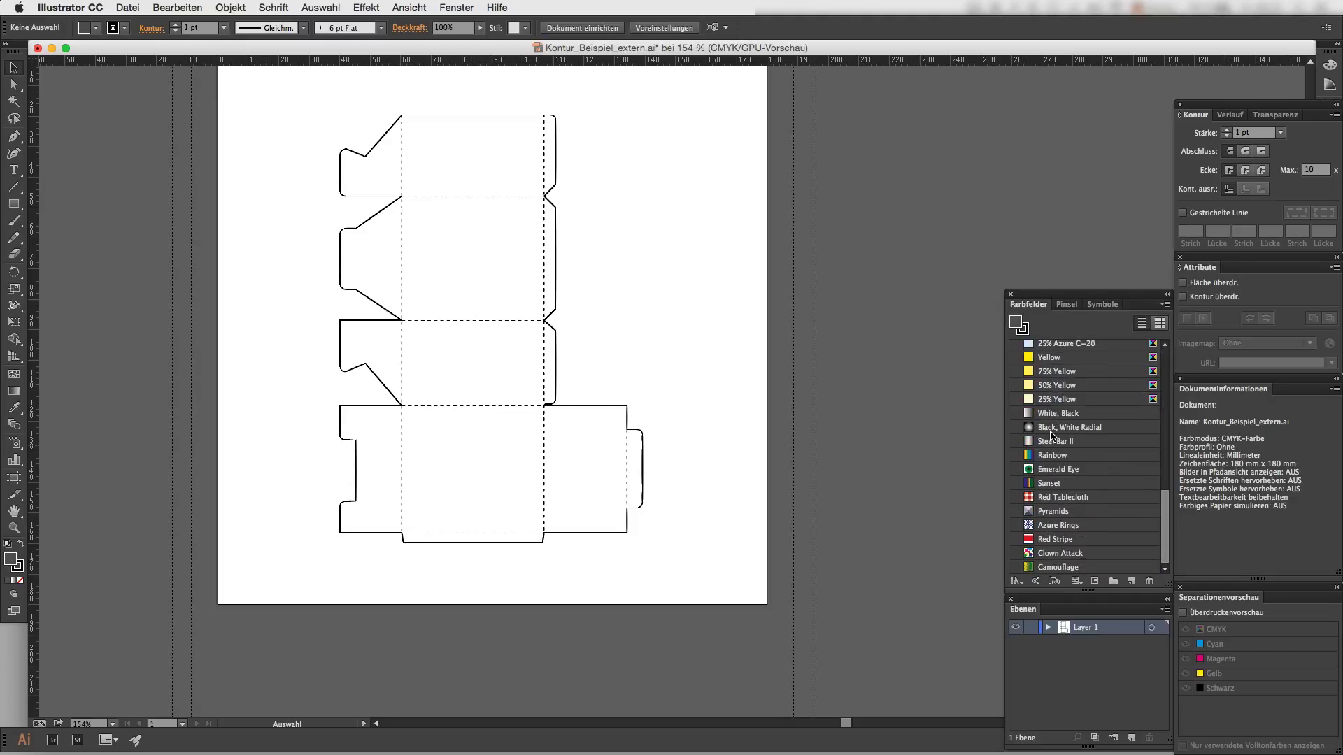
shift+click(1038, 568)
drag(1031, 500, 1145, 580)
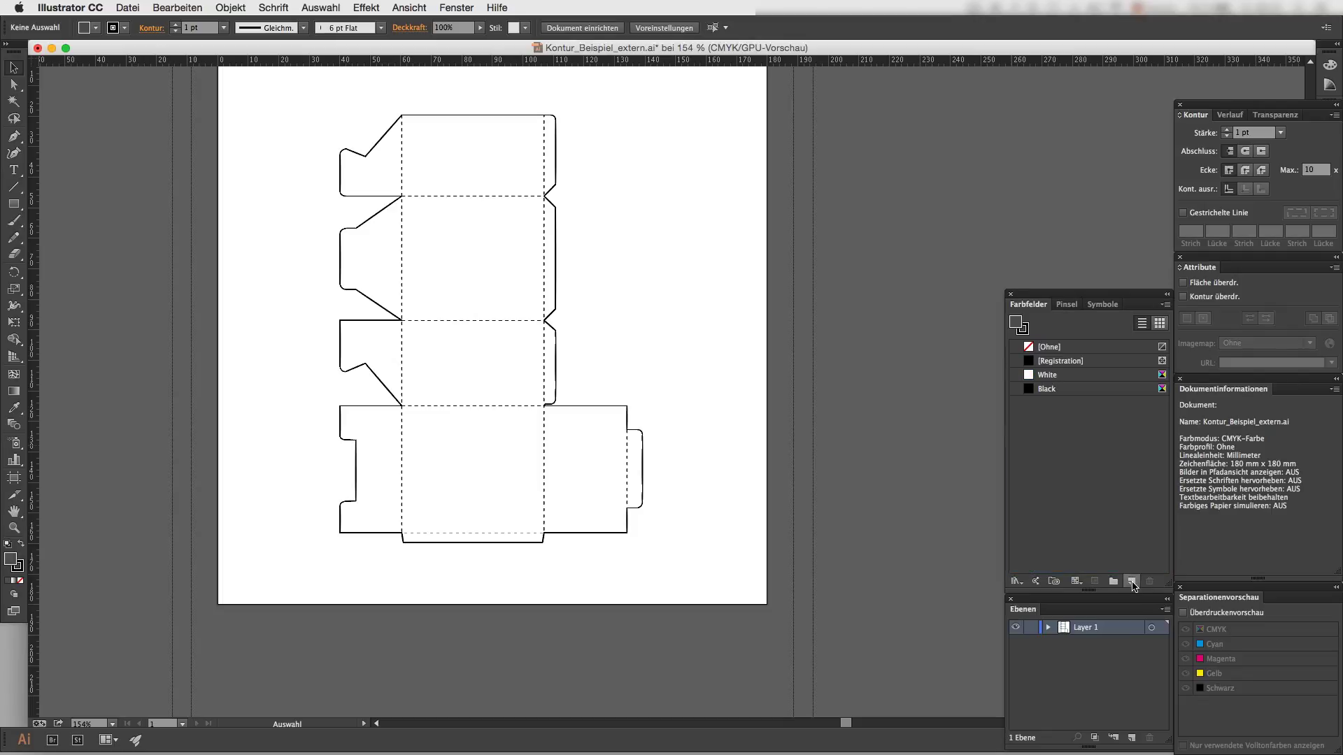
Step: Create a spot colour (Volltonfarbe) swatch named Kontur with 100% magenta and 0% cyan, yellow and black
click(1132, 582)
text(Kontur)
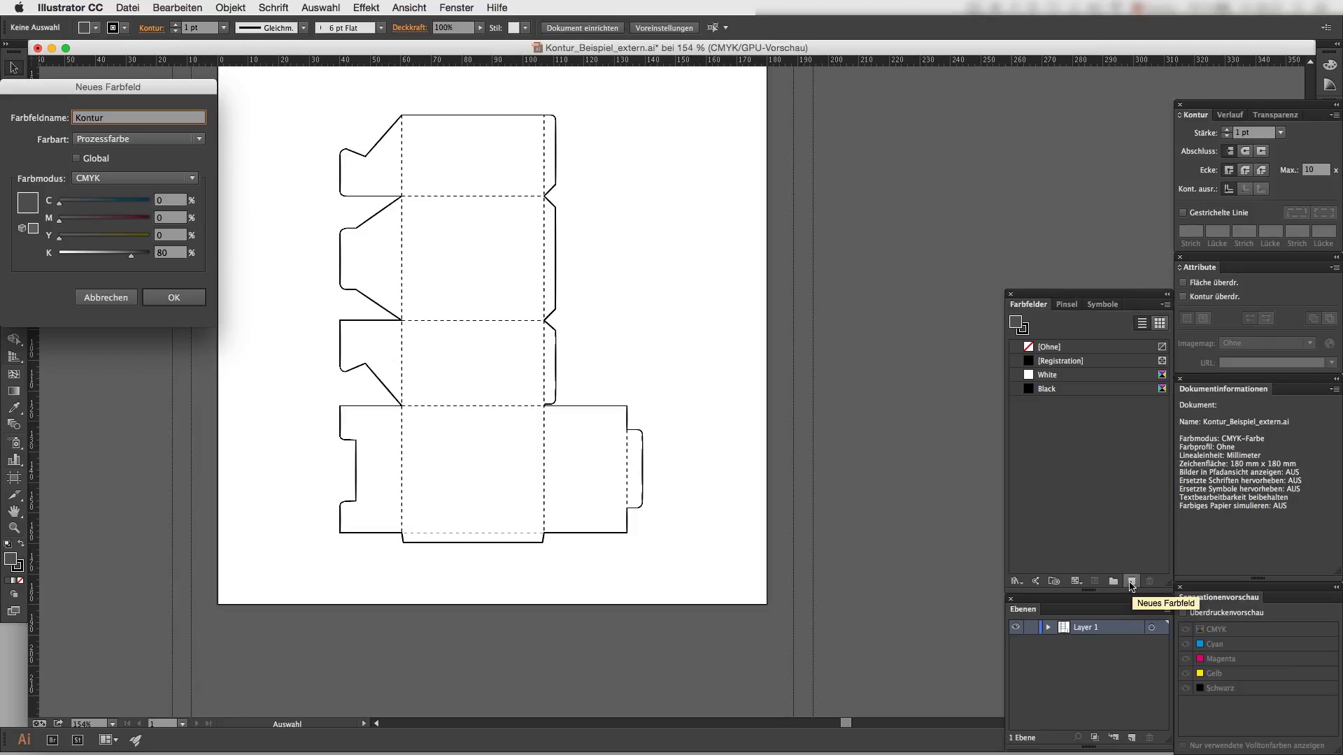
click(121, 139)
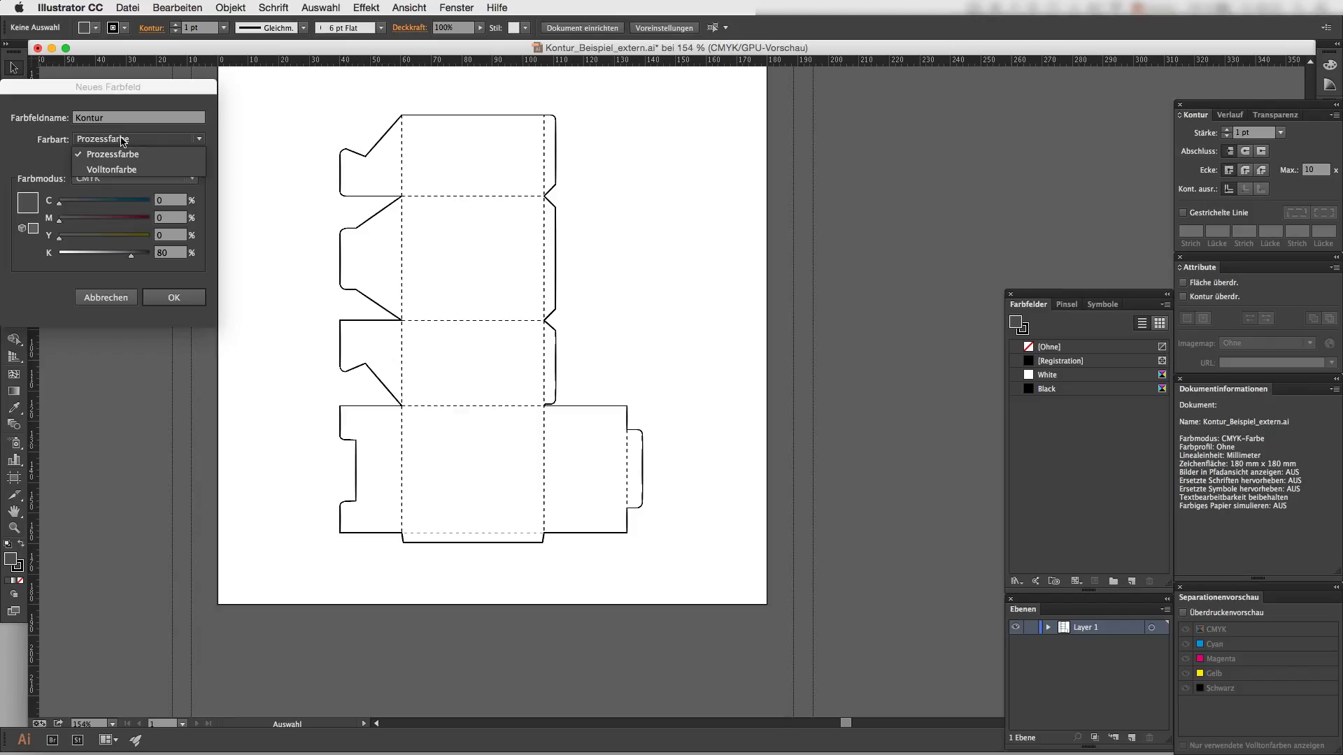
click(121, 170)
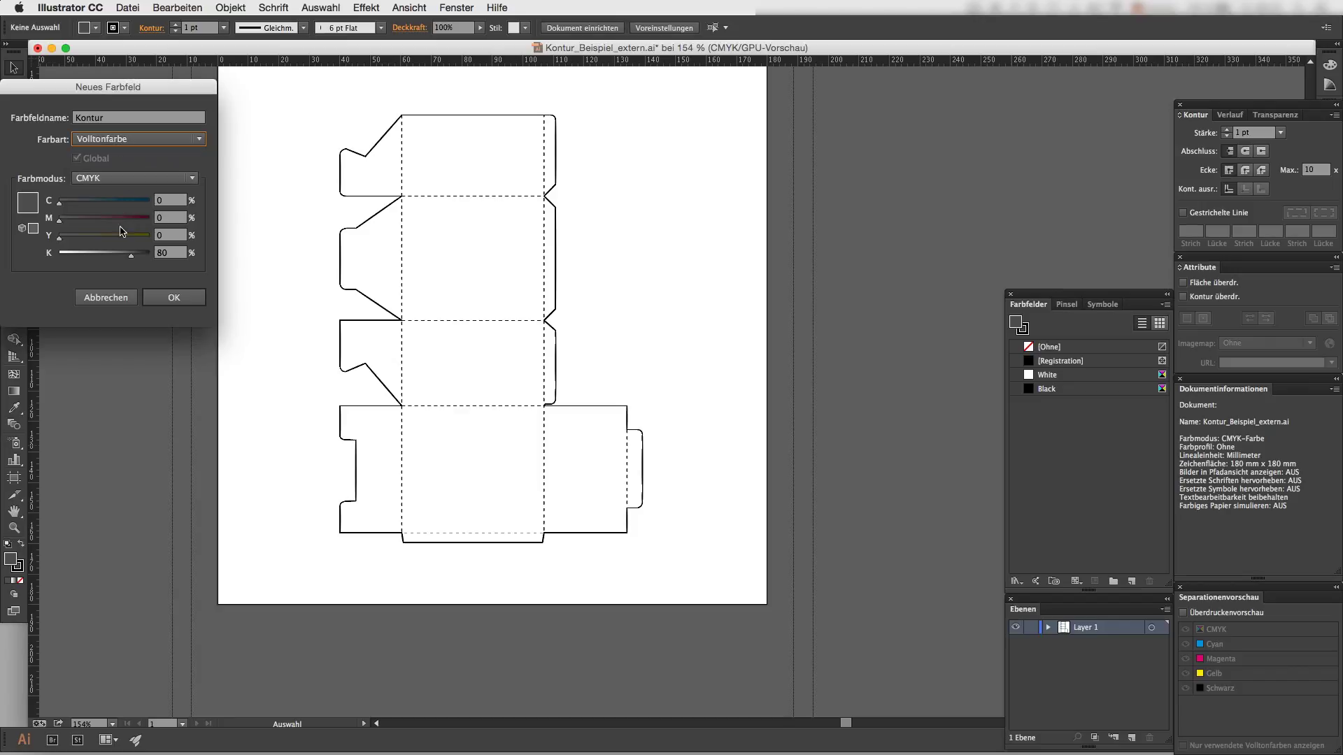
drag(131, 256, 44, 263)
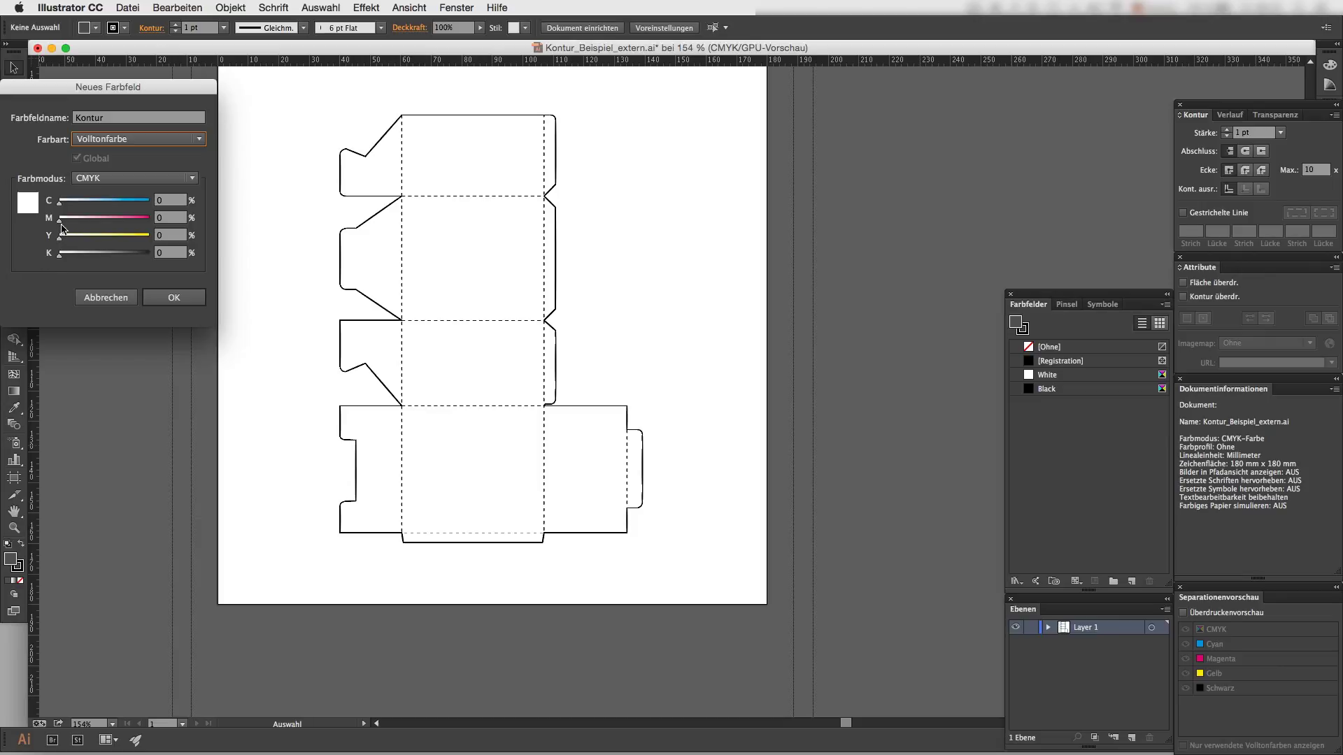
drag(61, 222, 168, 223)
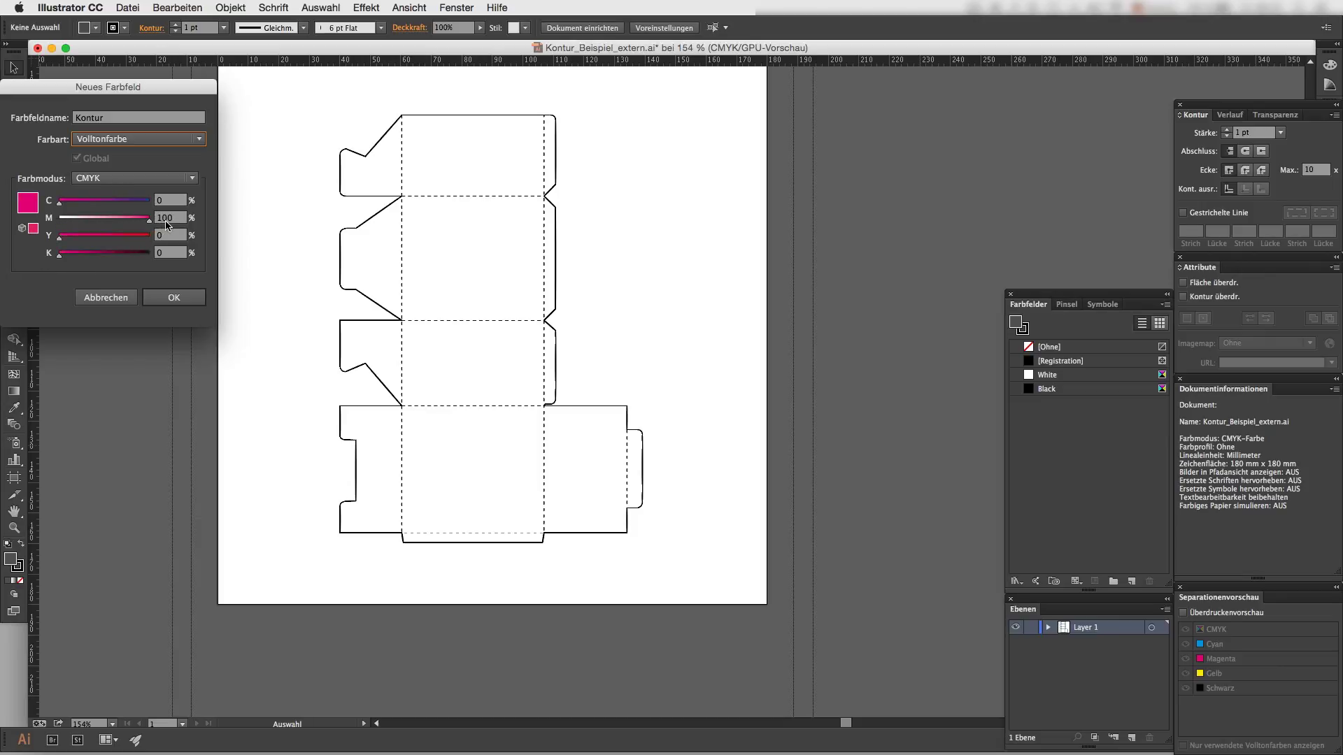
click(179, 299)
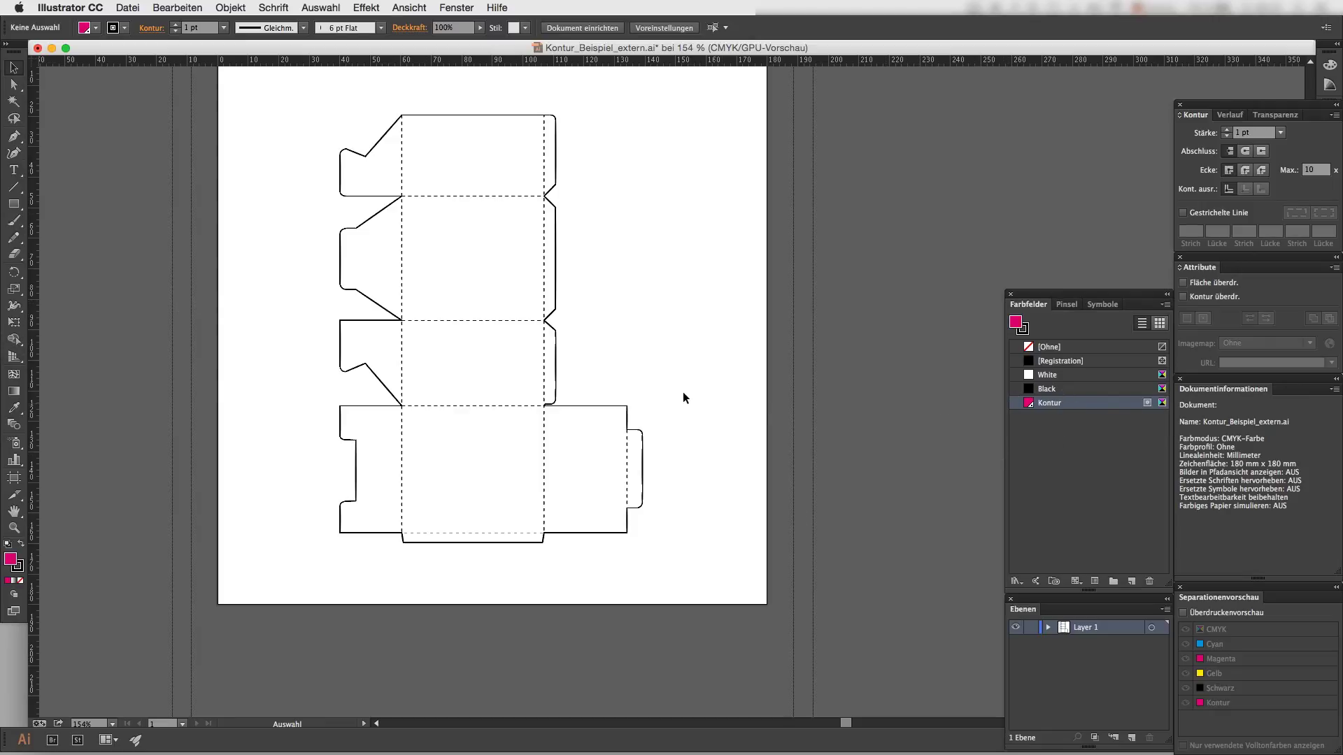
Step: Apply the Kontur swatch as the stroke colour to all paths of the box outline
key(super+a)
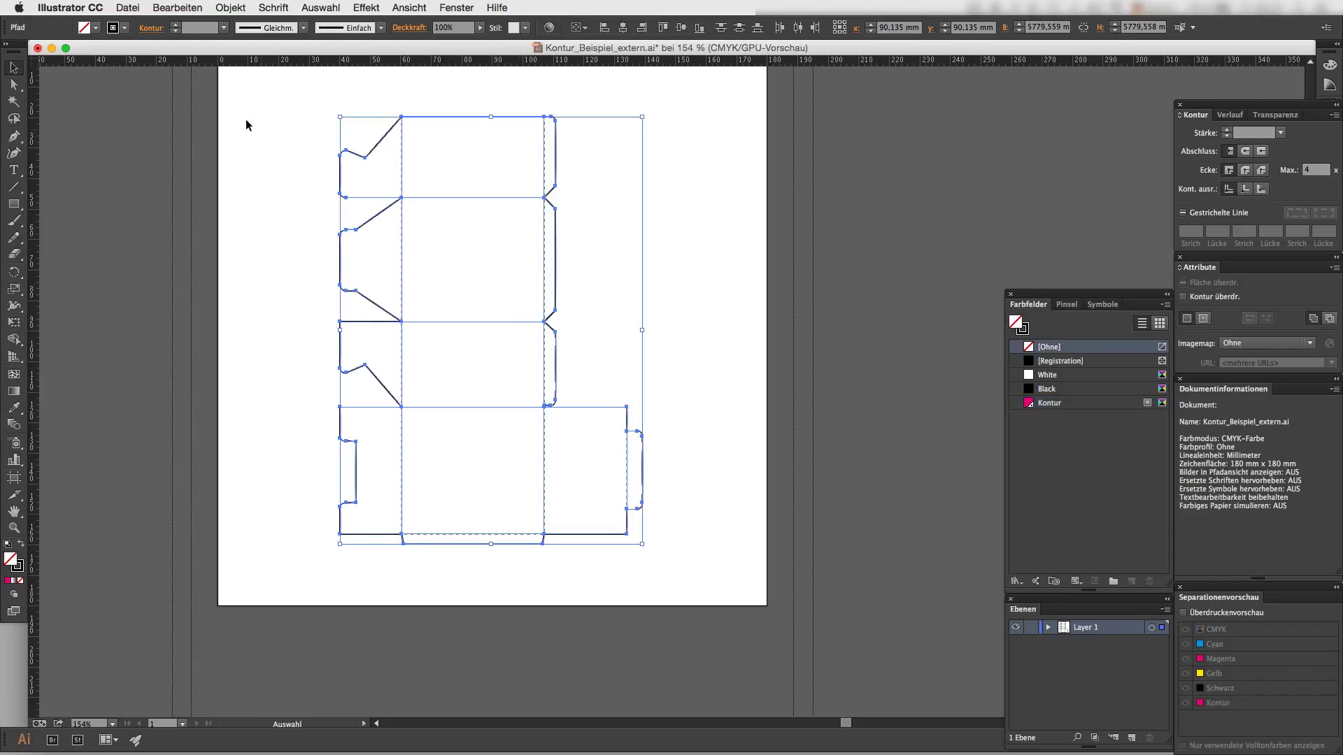
click(125, 28)
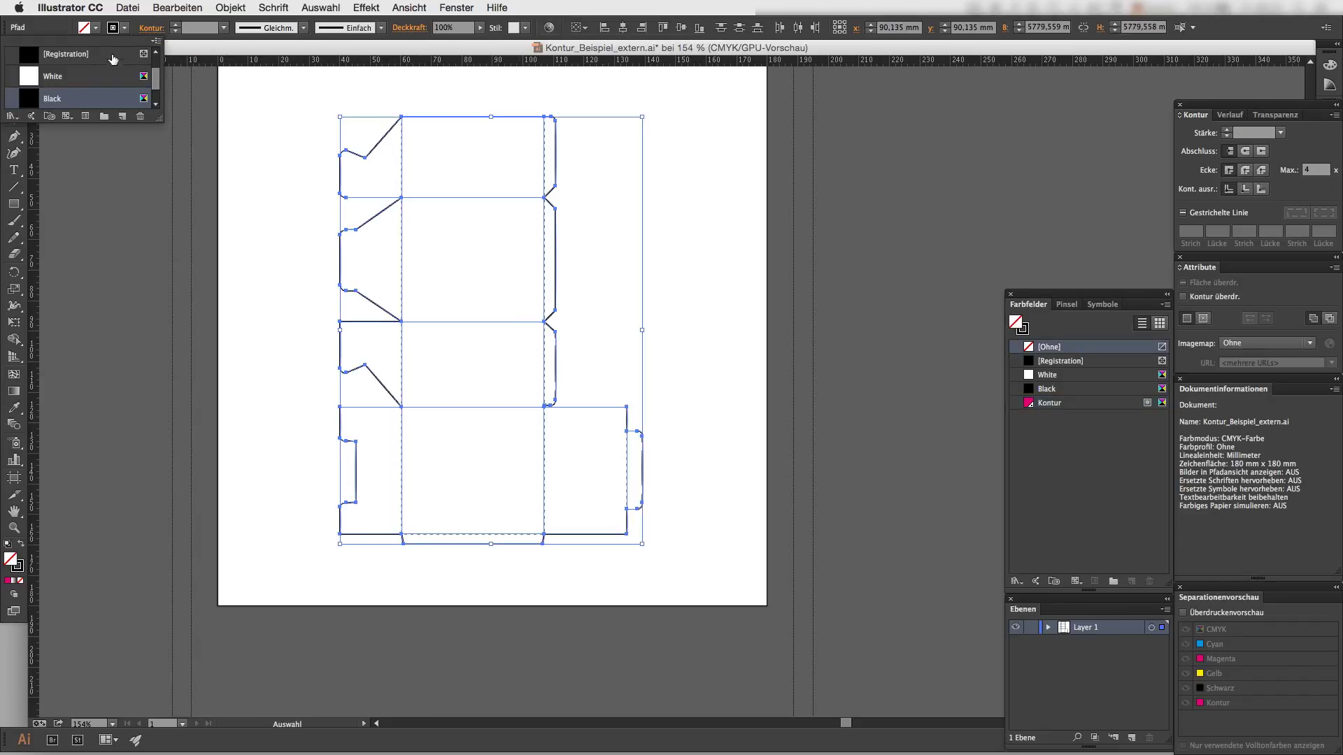
scroll(107, 72, down, 1)
click(60, 100)
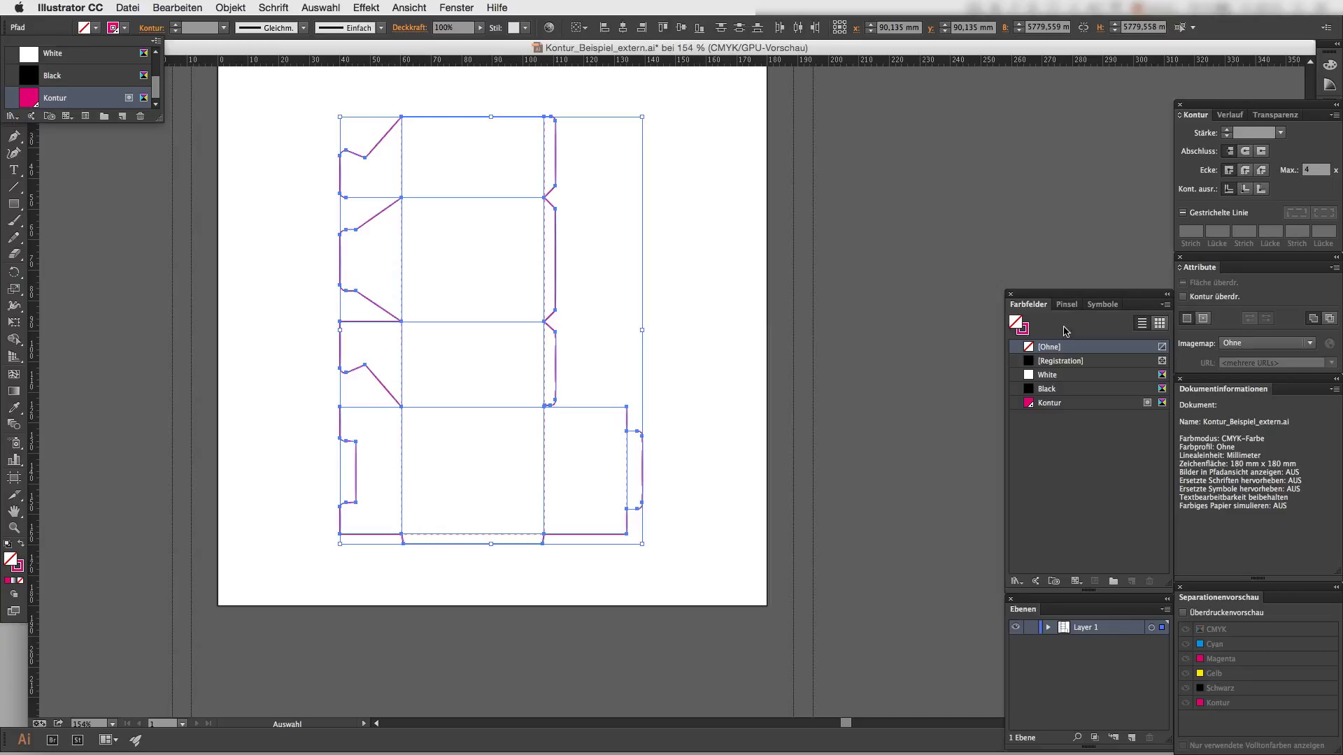
Step: Set the outline's strokes to overprint with a weight of 1 pt, and deselect the paths
click(1184, 300)
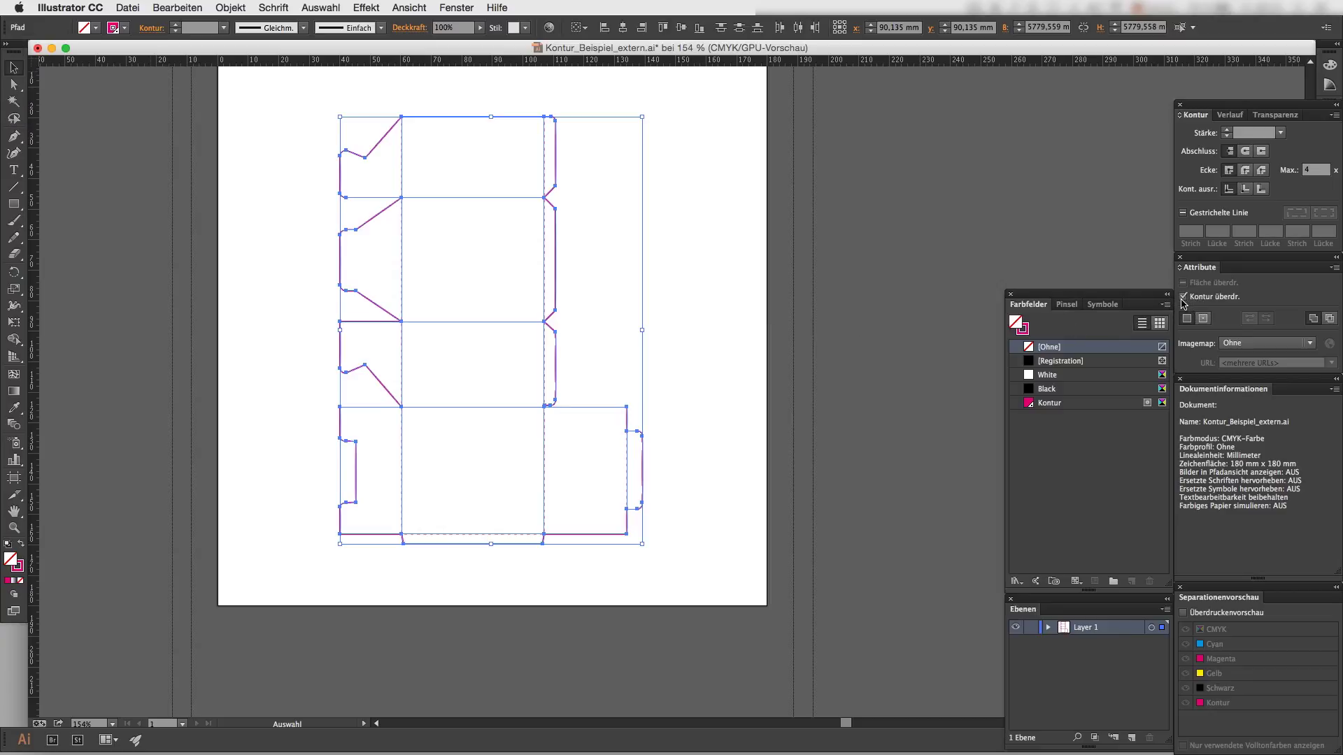
click(1229, 131)
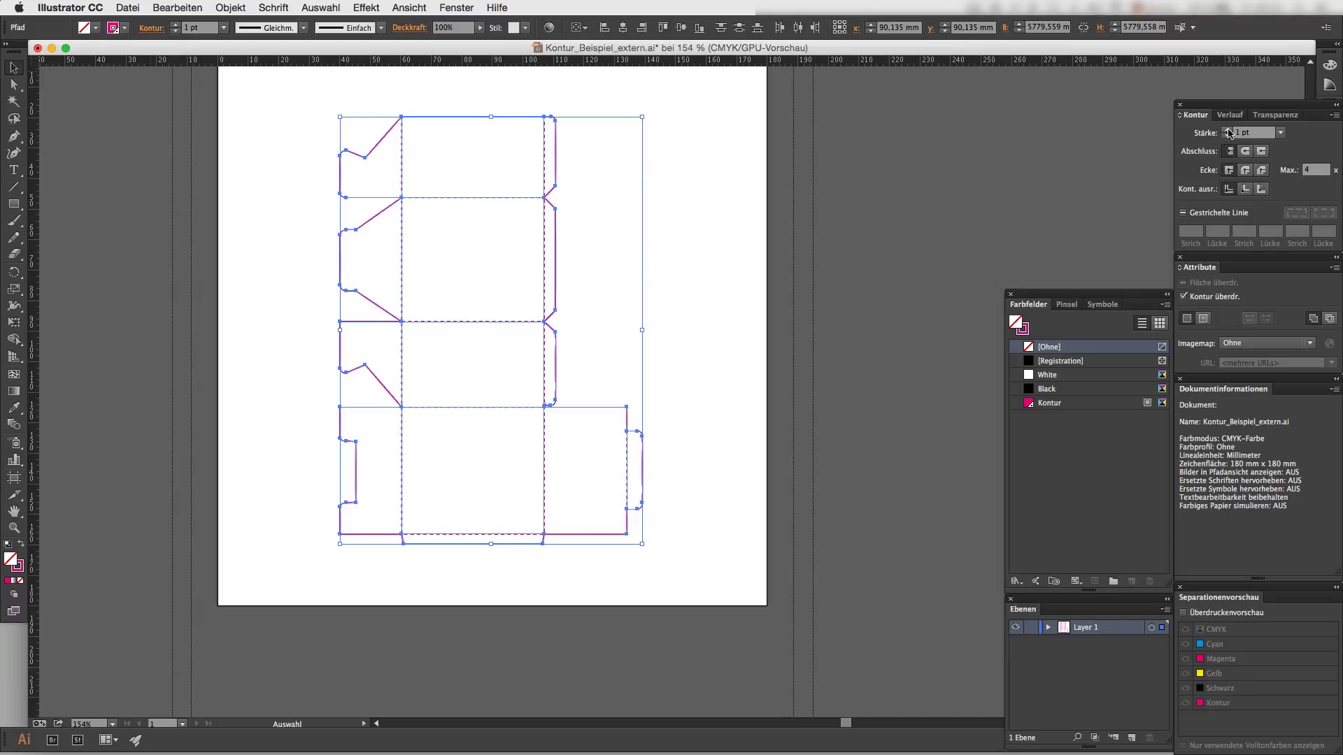
click(708, 272)
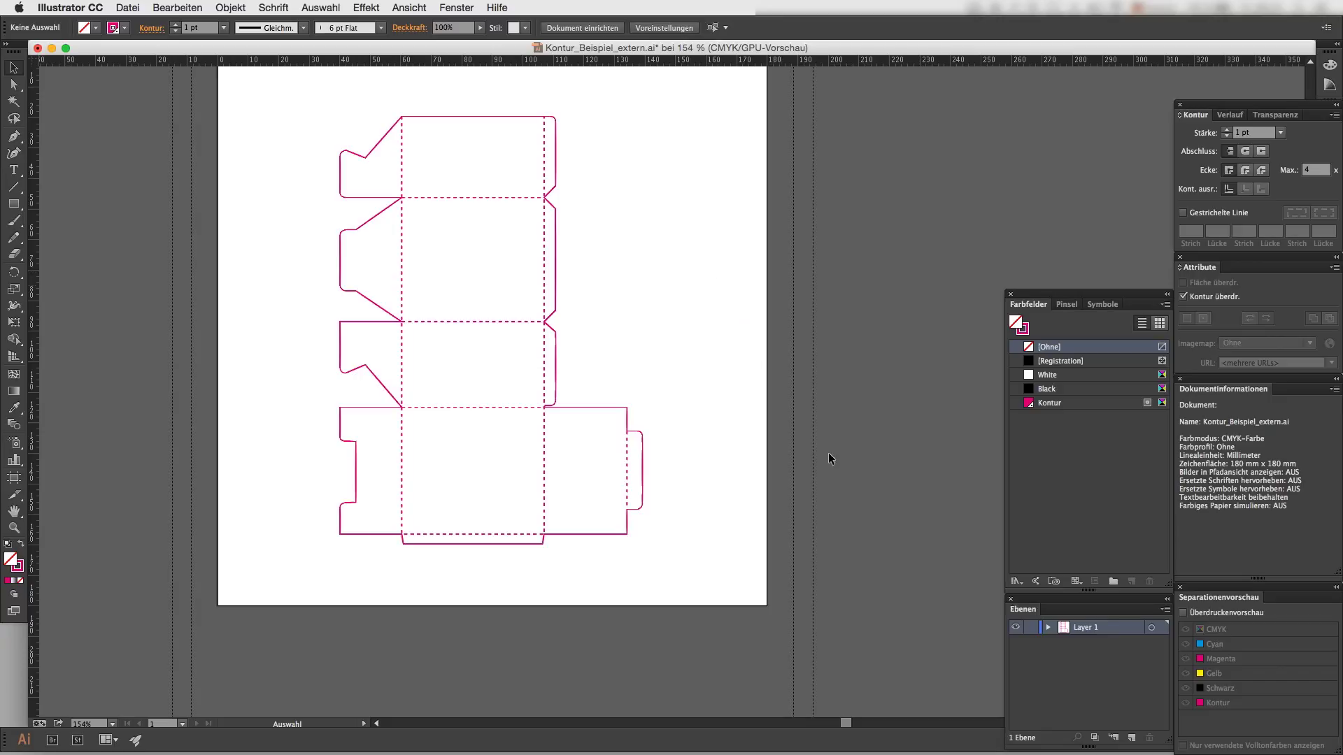
Step: Rename Layer 1 as Kontur and lock it
double_click(1084, 629)
text(Ko)
click(1031, 628)
Step: Add a new layer named Daten and move it below the Kontur layer
click(1129, 735)
double_click(1089, 628)
text(Daten)
key(Return)
drag(1063, 630, 1064, 656)
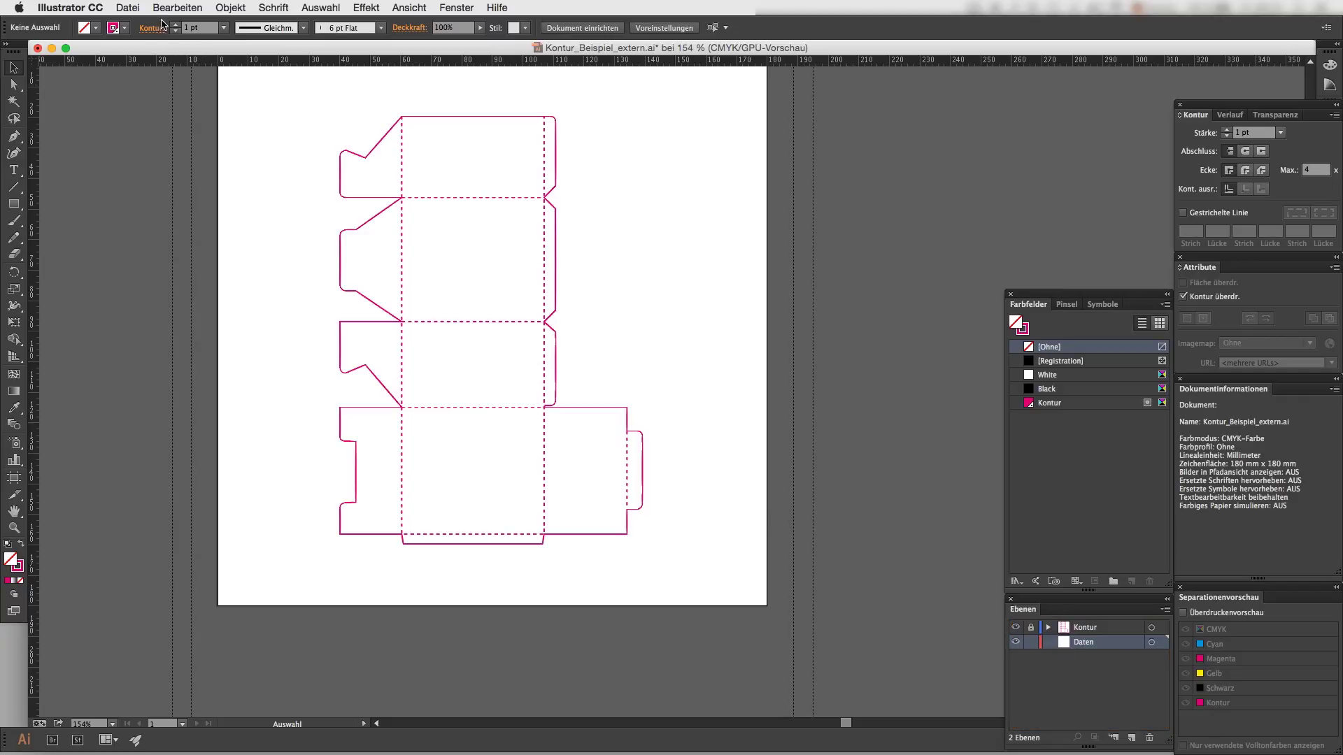
Step: Open Kontur_Beispiel_IKMaier.ai and fit the box template in view
click(133, 7)
click(140, 51)
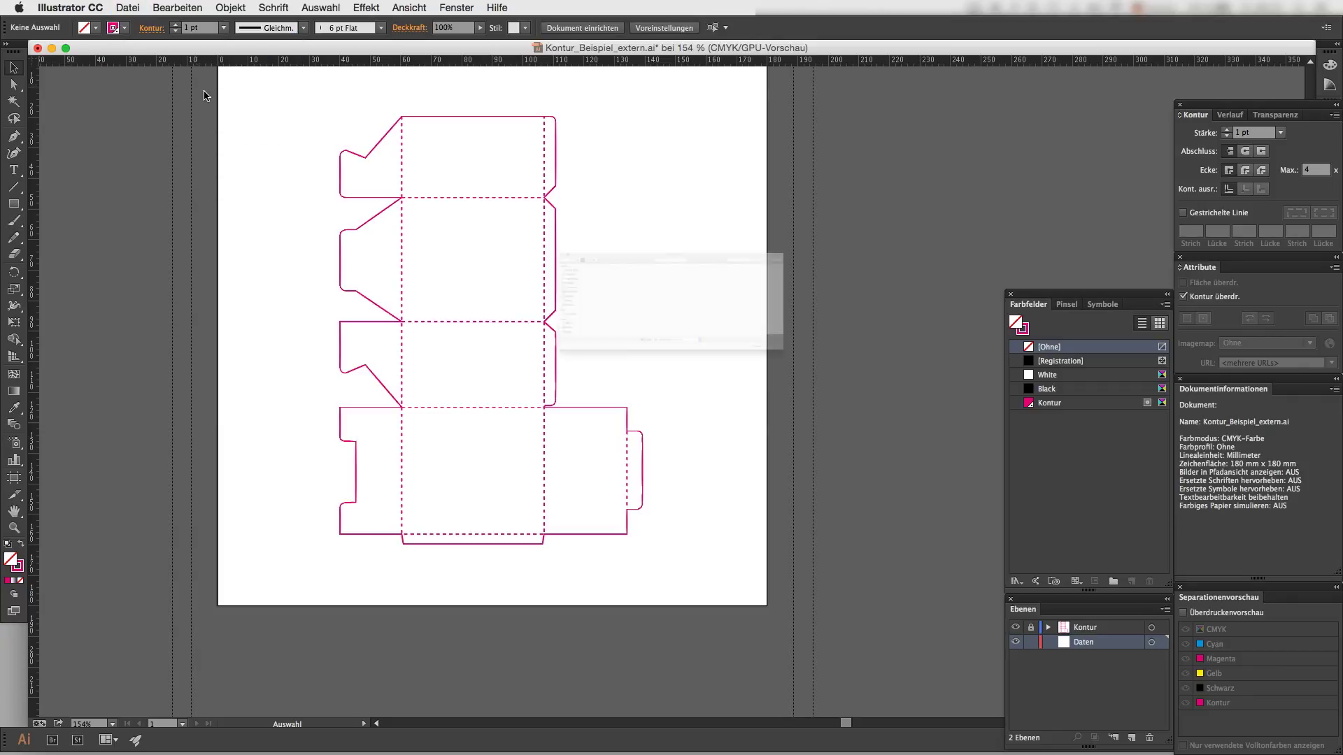
double_click(503, 228)
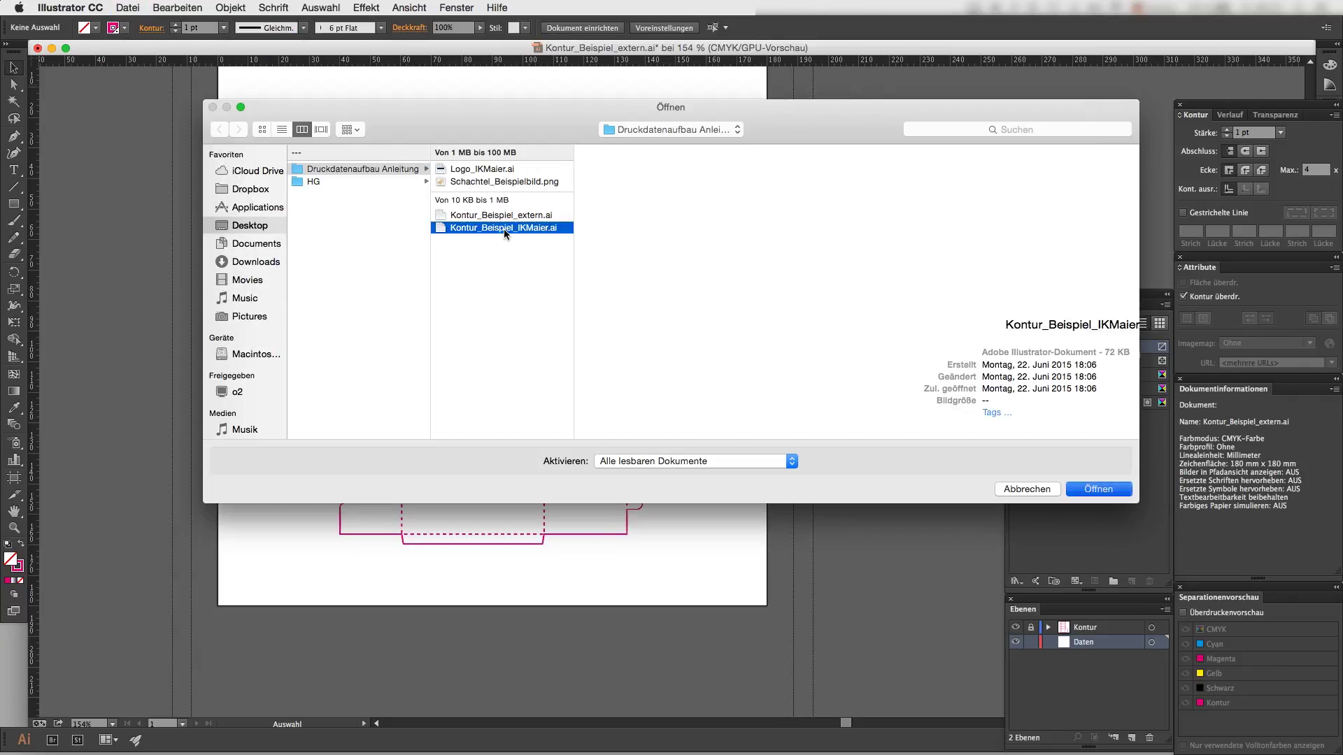
scroll(559, 326, up, 4)
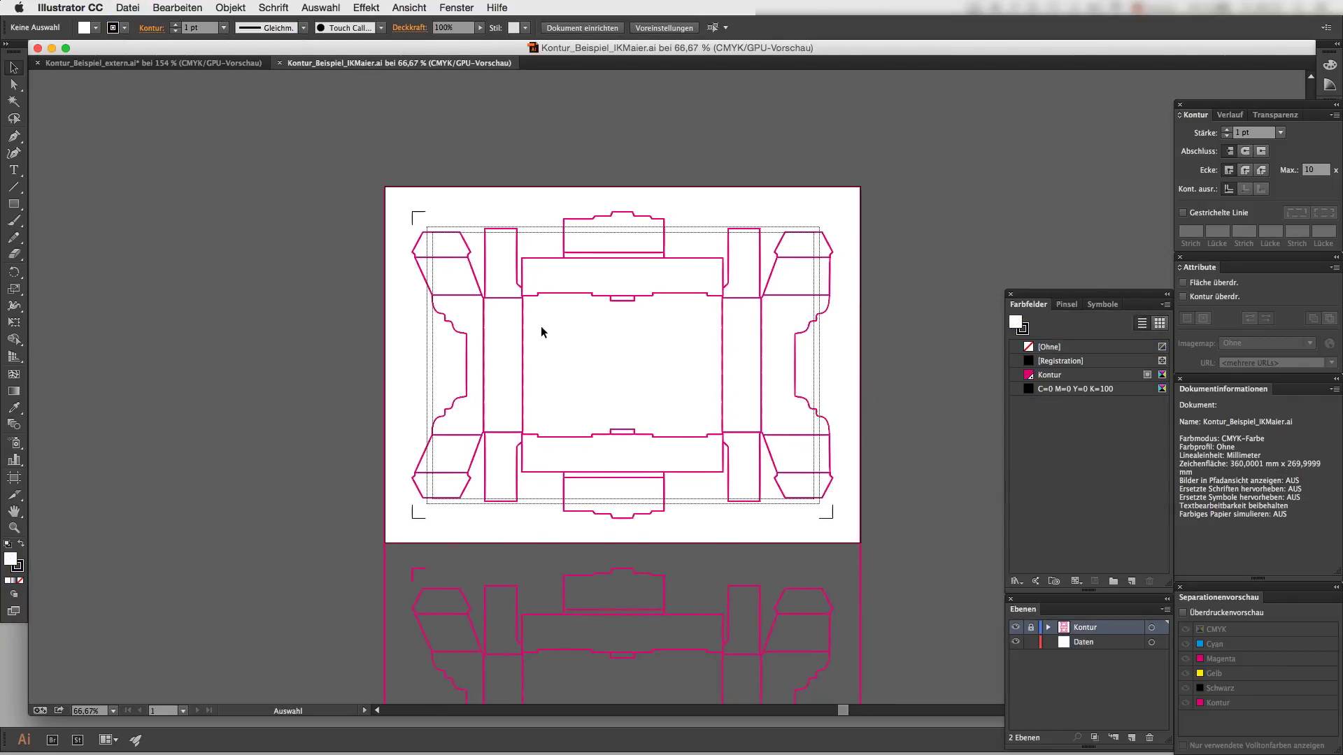
scroll(537, 304, down, 2)
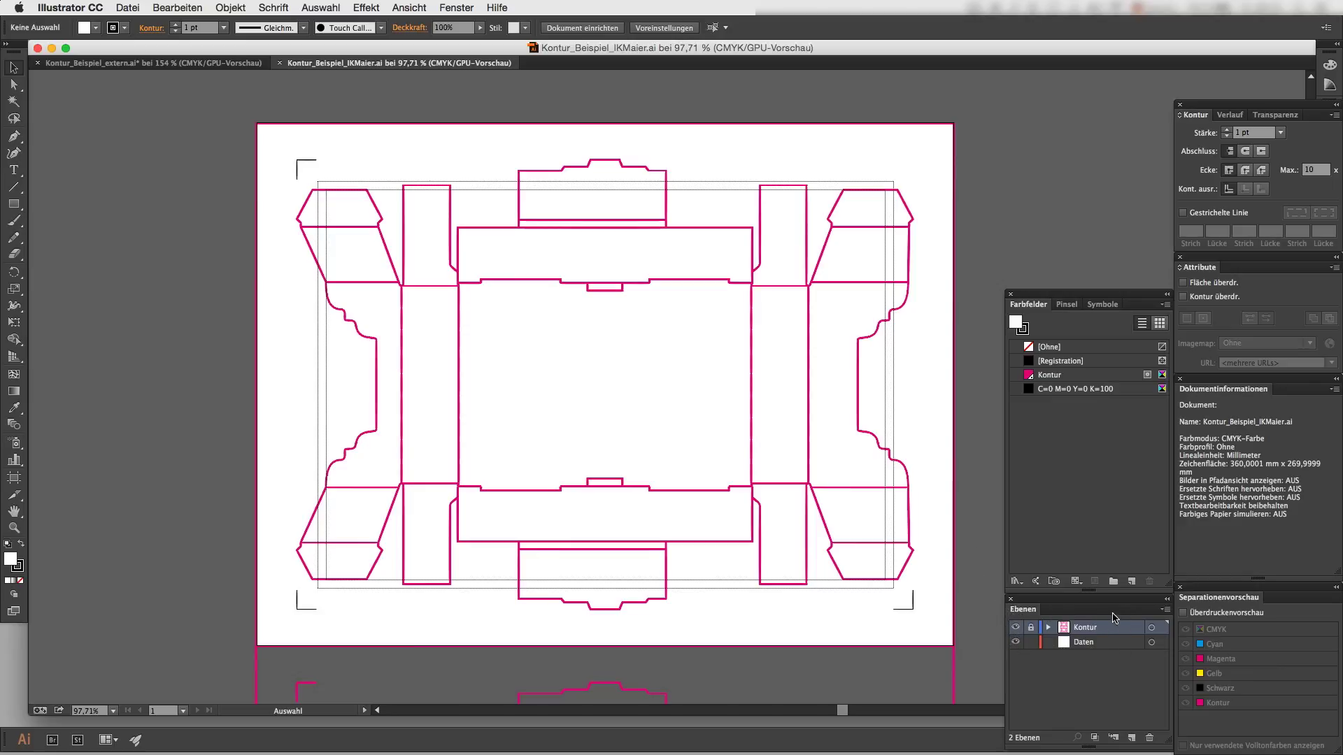
Step: Place Logo_IKMaier.ai on the Daten layer in the upper right of the central box panel, about 54 mm wide and 27 mm high
click(1083, 644)
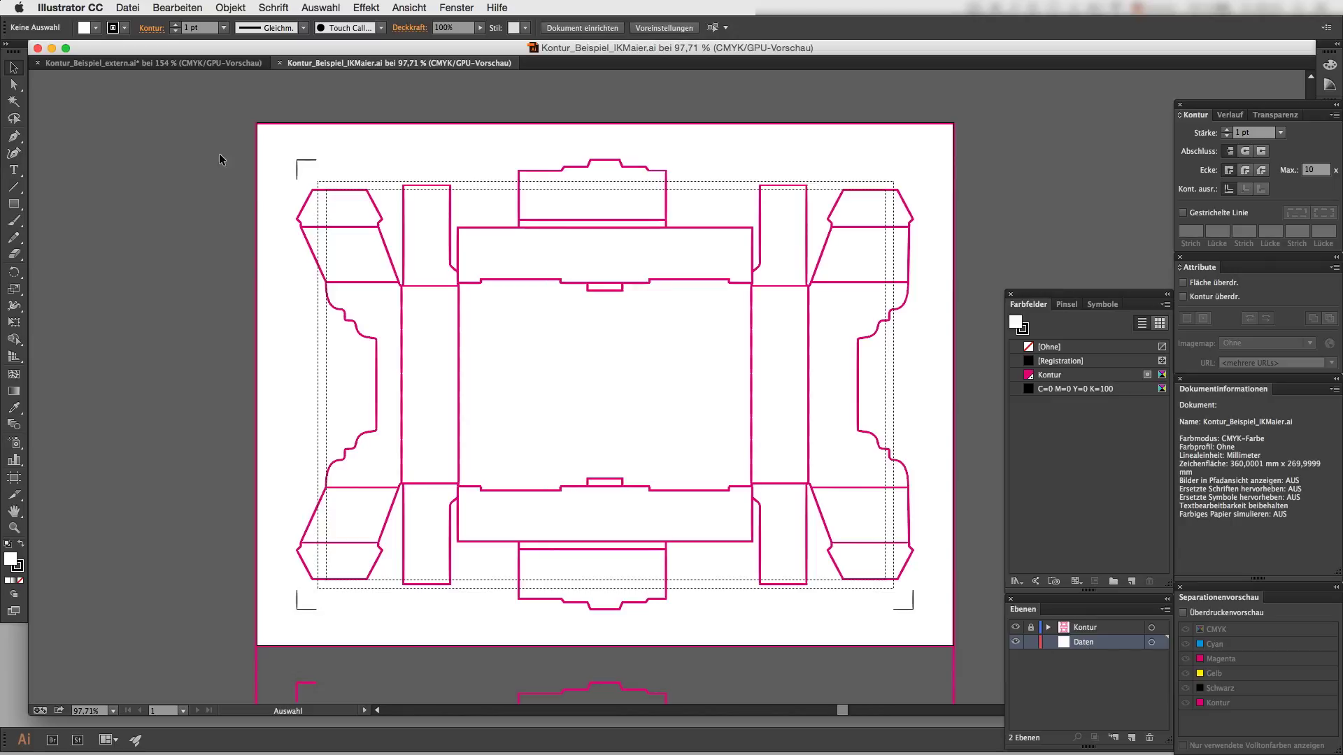
click(137, 12)
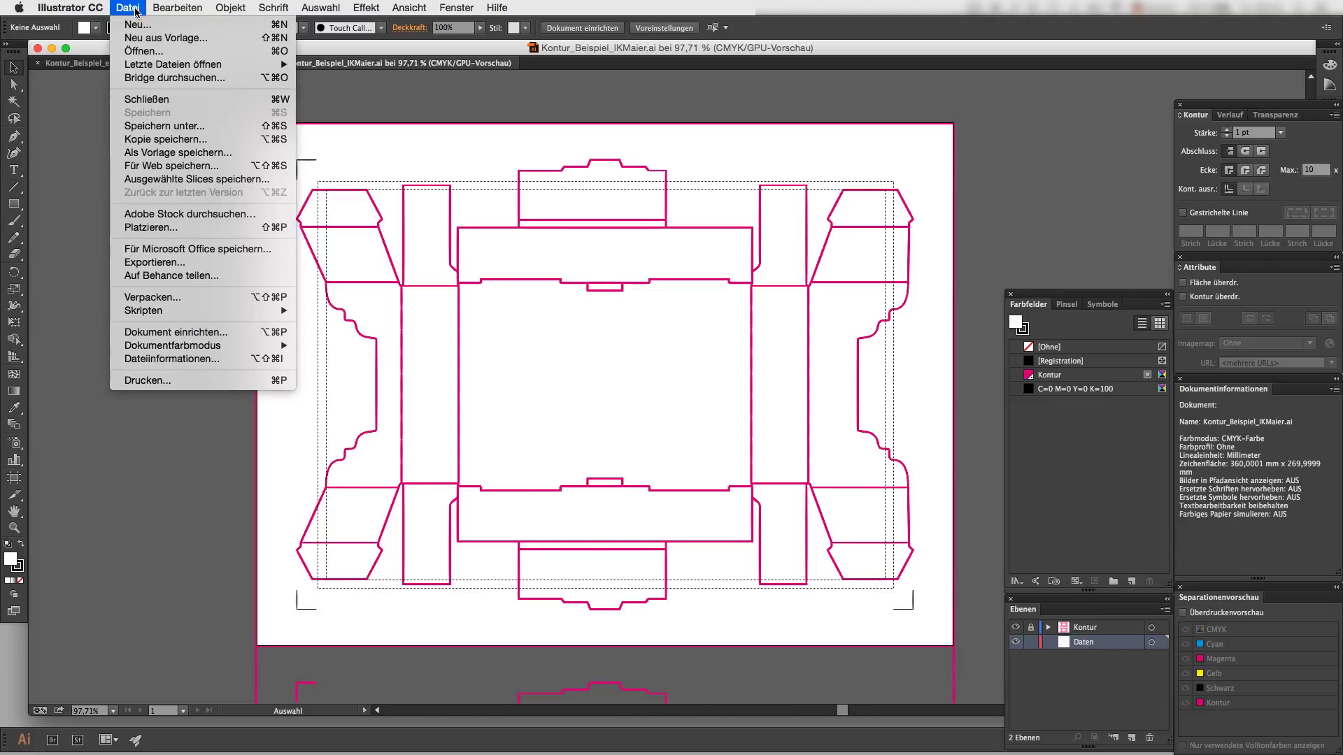
click(151, 230)
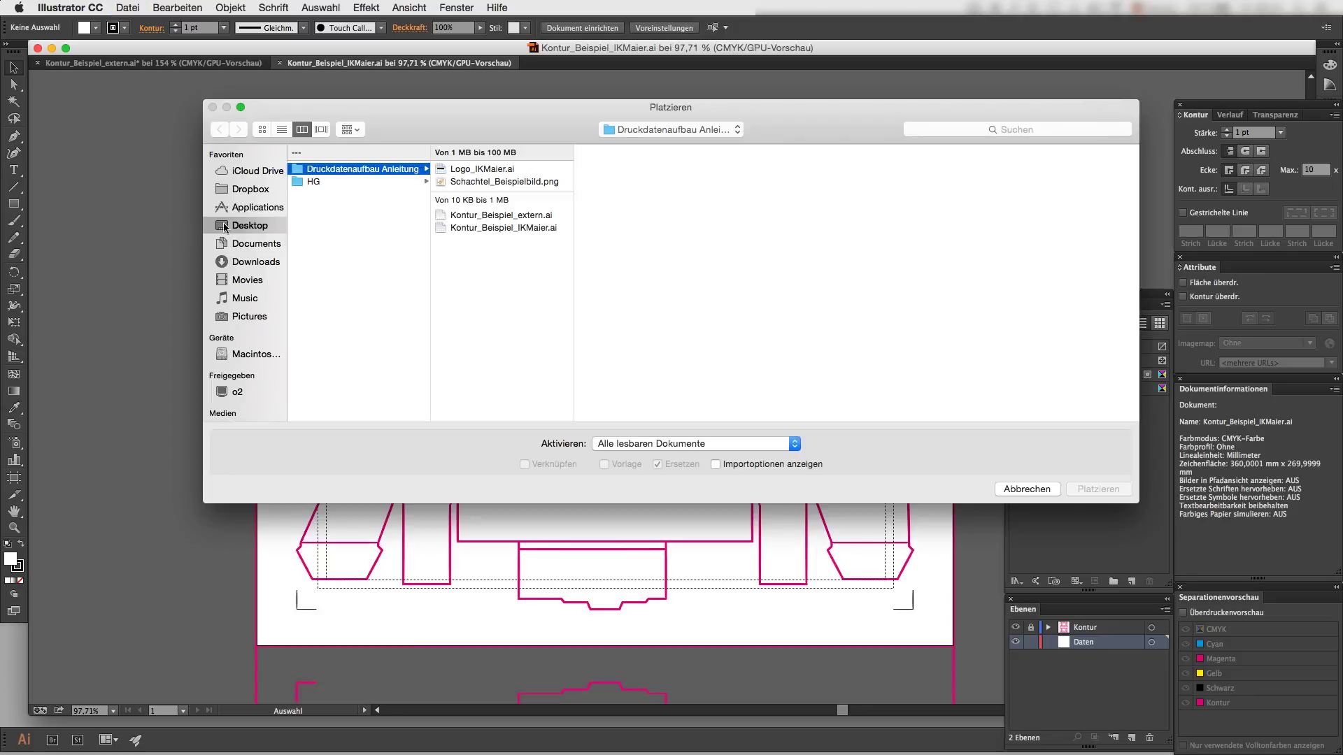
double_click(489, 169)
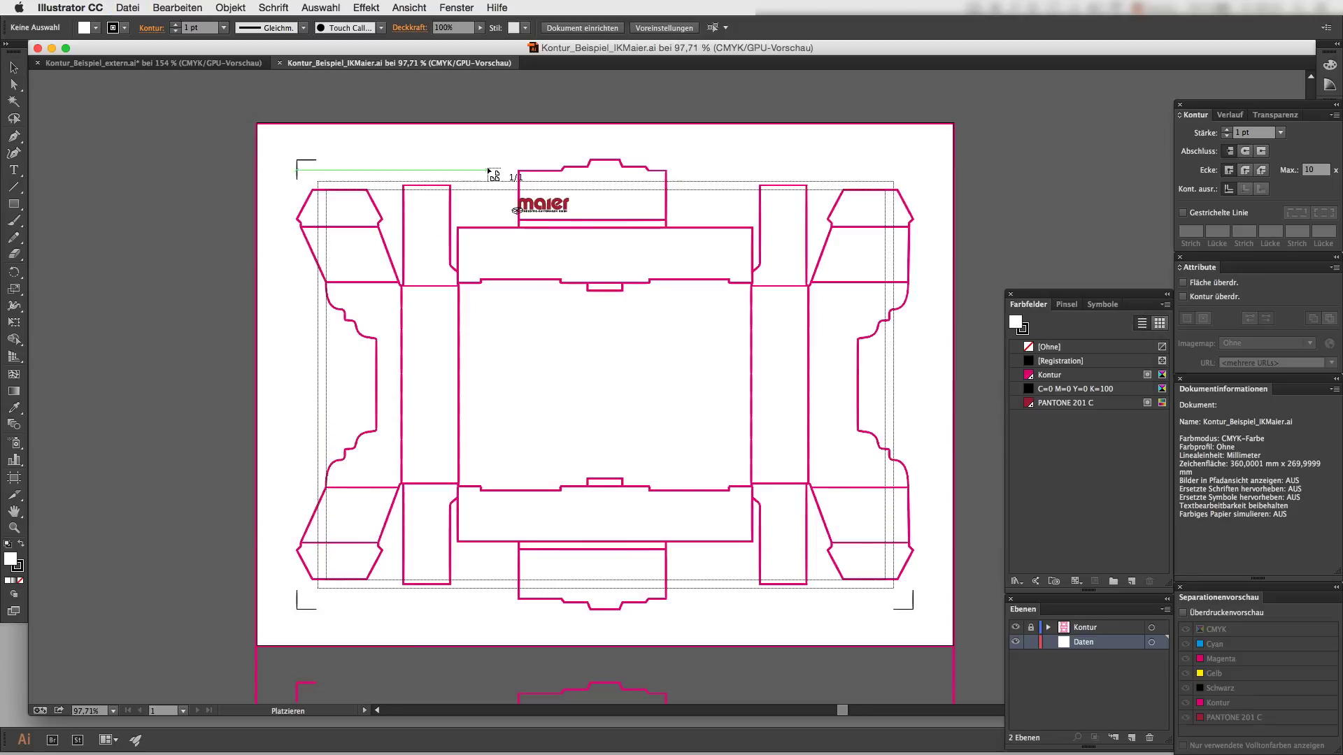
drag(622, 306, 742, 361)
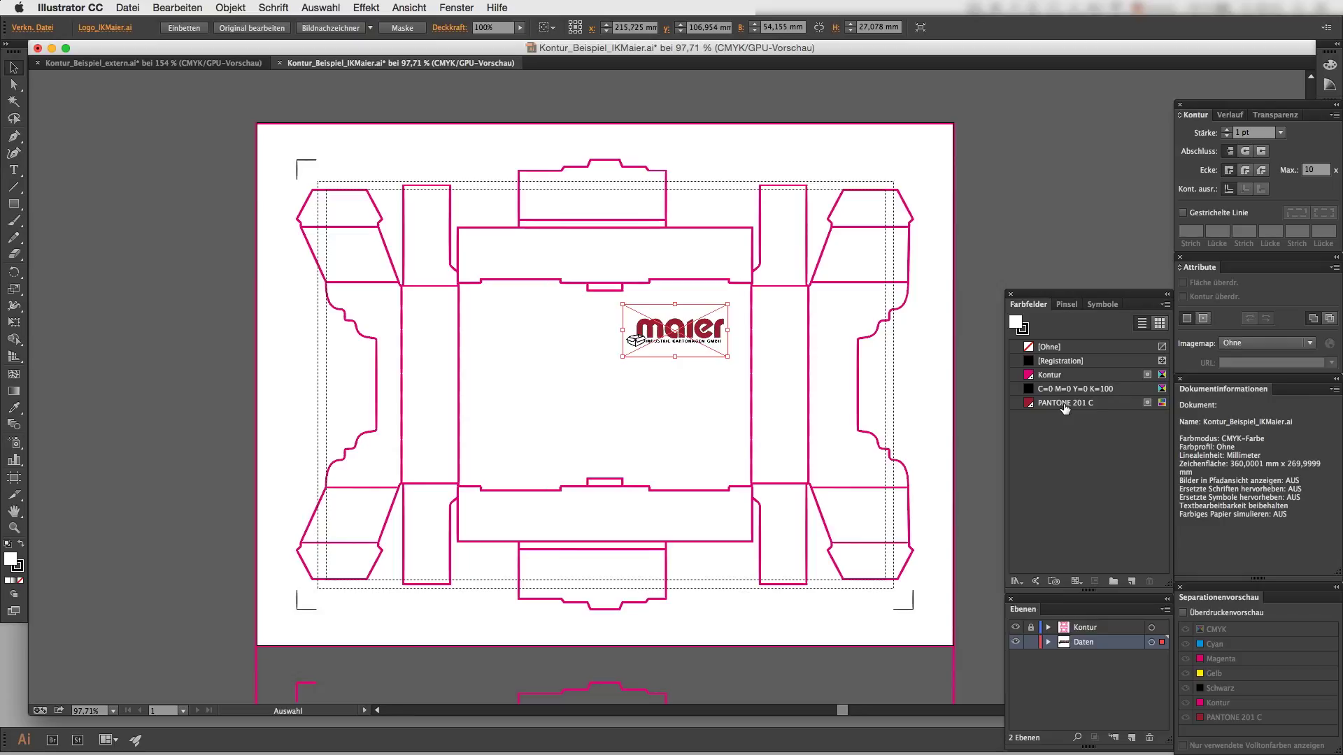
click(1020, 582)
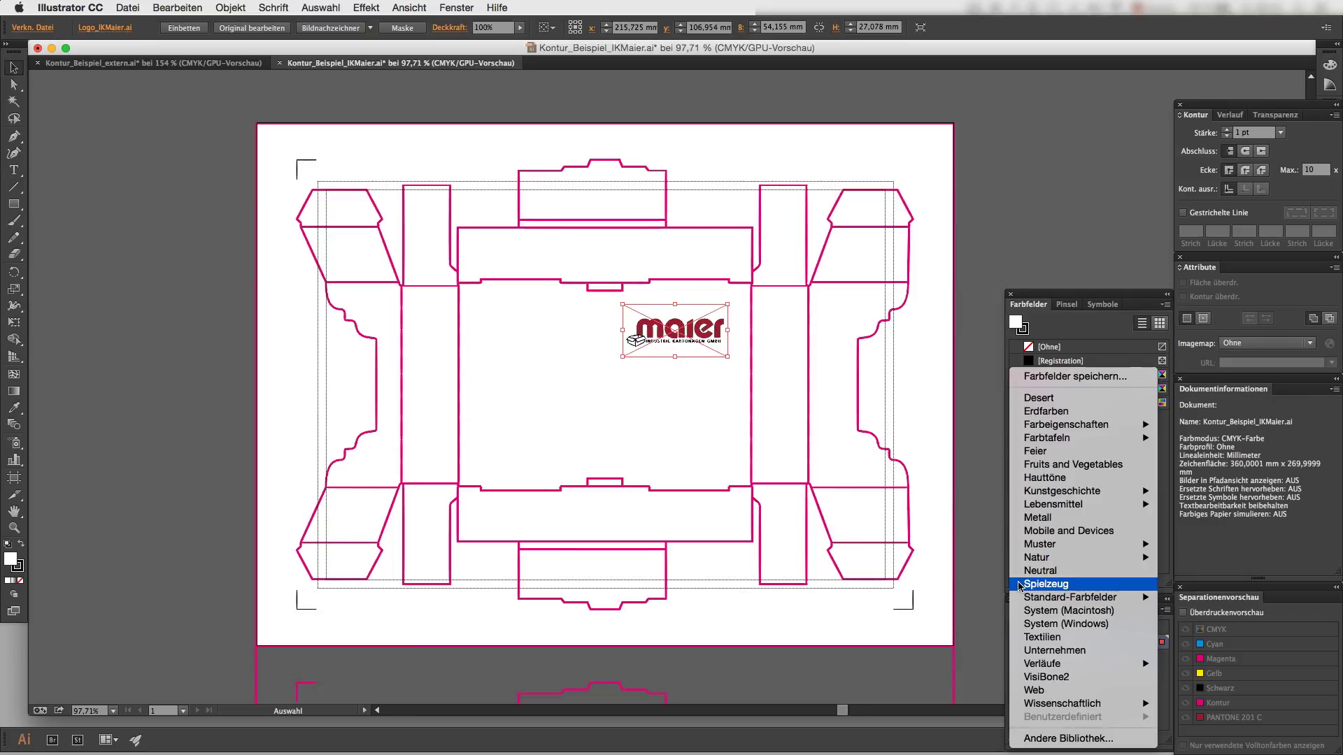
mouse_move(1071, 439)
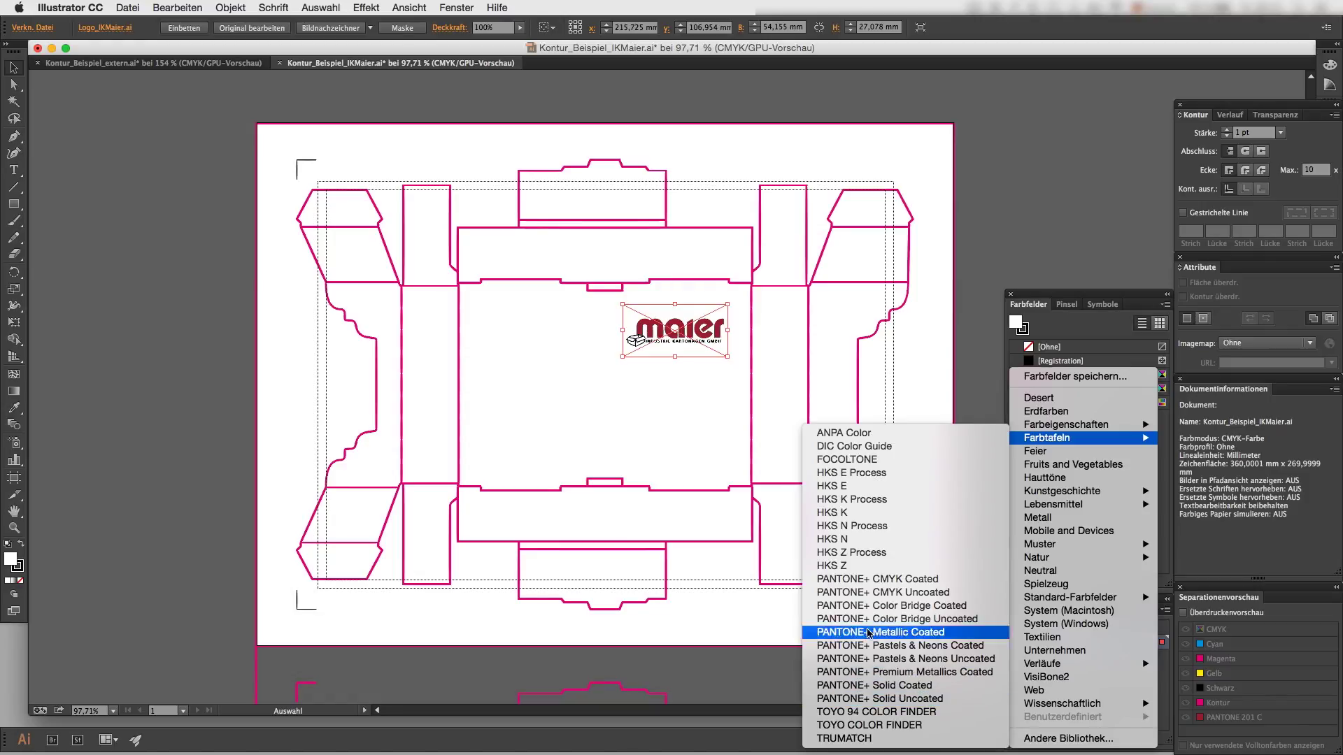
click(701, 438)
click(701, 439)
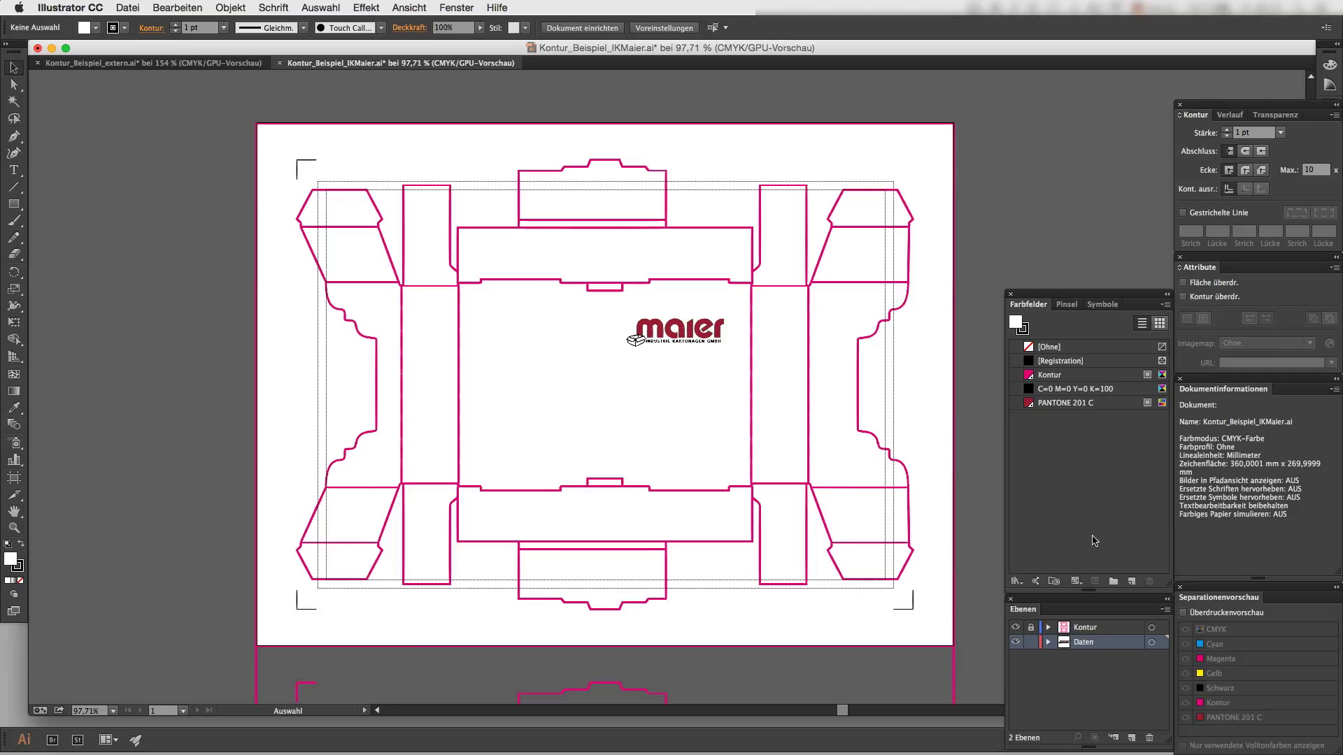
Step: Create a CMYK process swatch named tiefes schwarz with C=40, M=0, Y=0 and K=100
click(1131, 581)
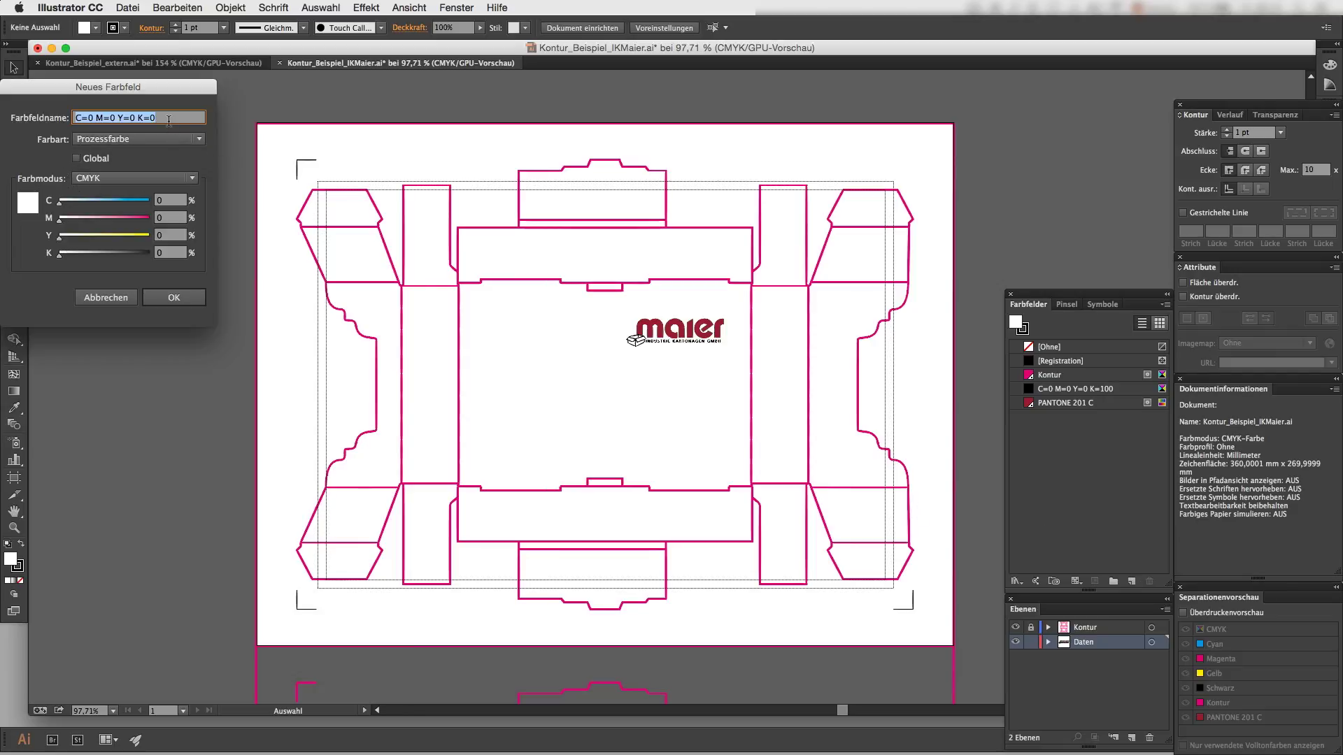
text(tiefes schwarz)
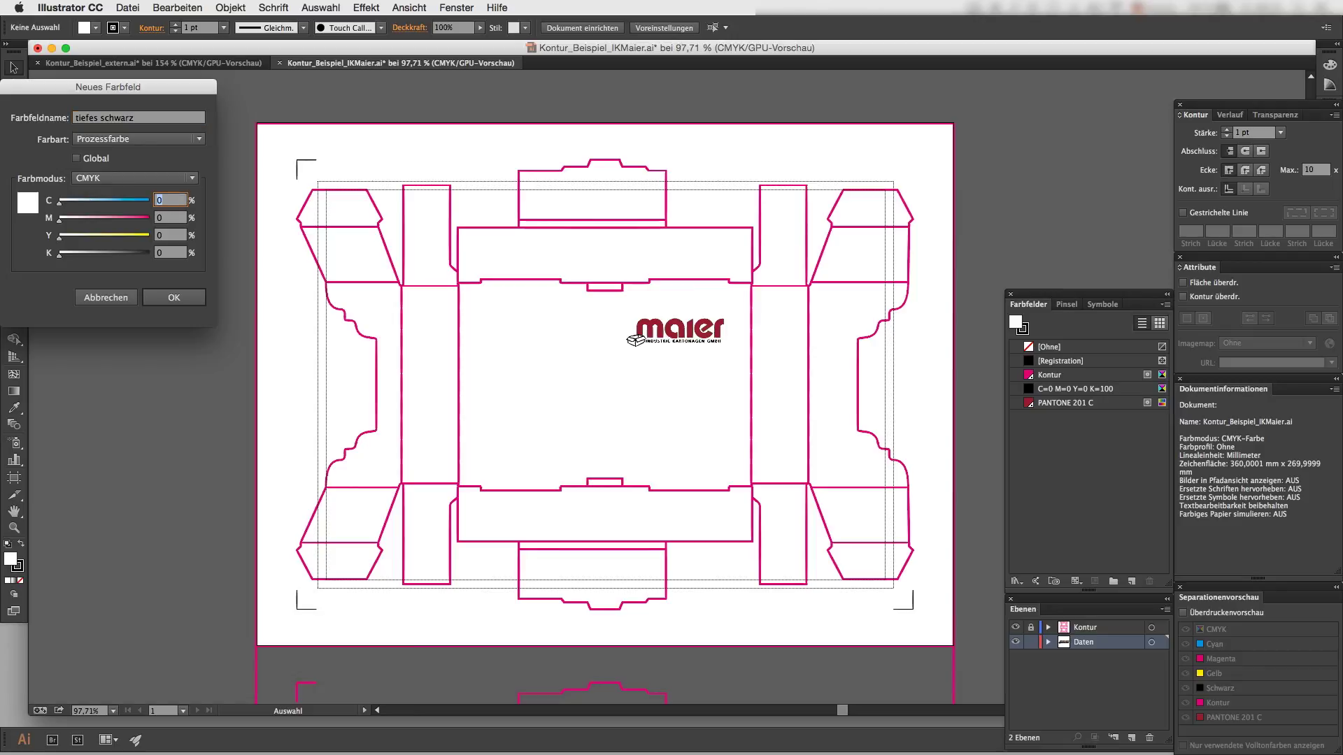
text(40)
key(Tab)
key(Tab)
key(Tab)
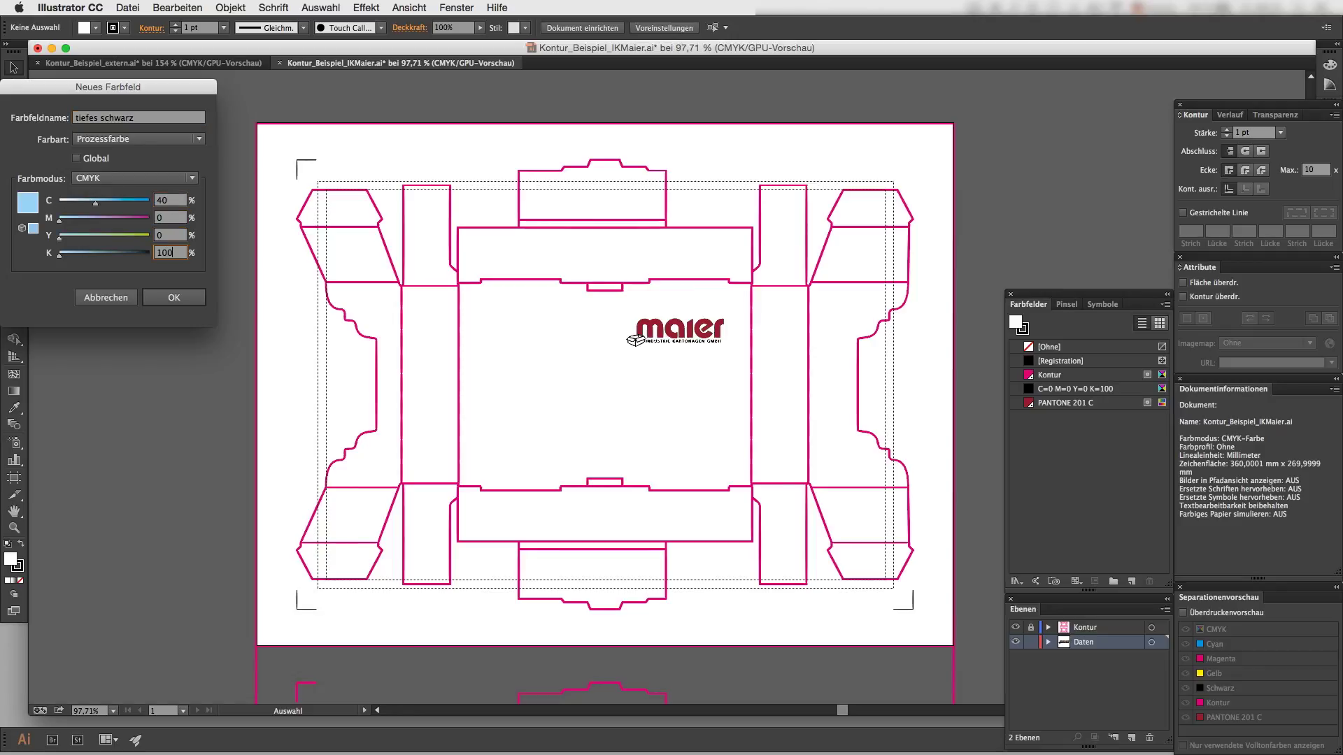
text(100)
click(184, 299)
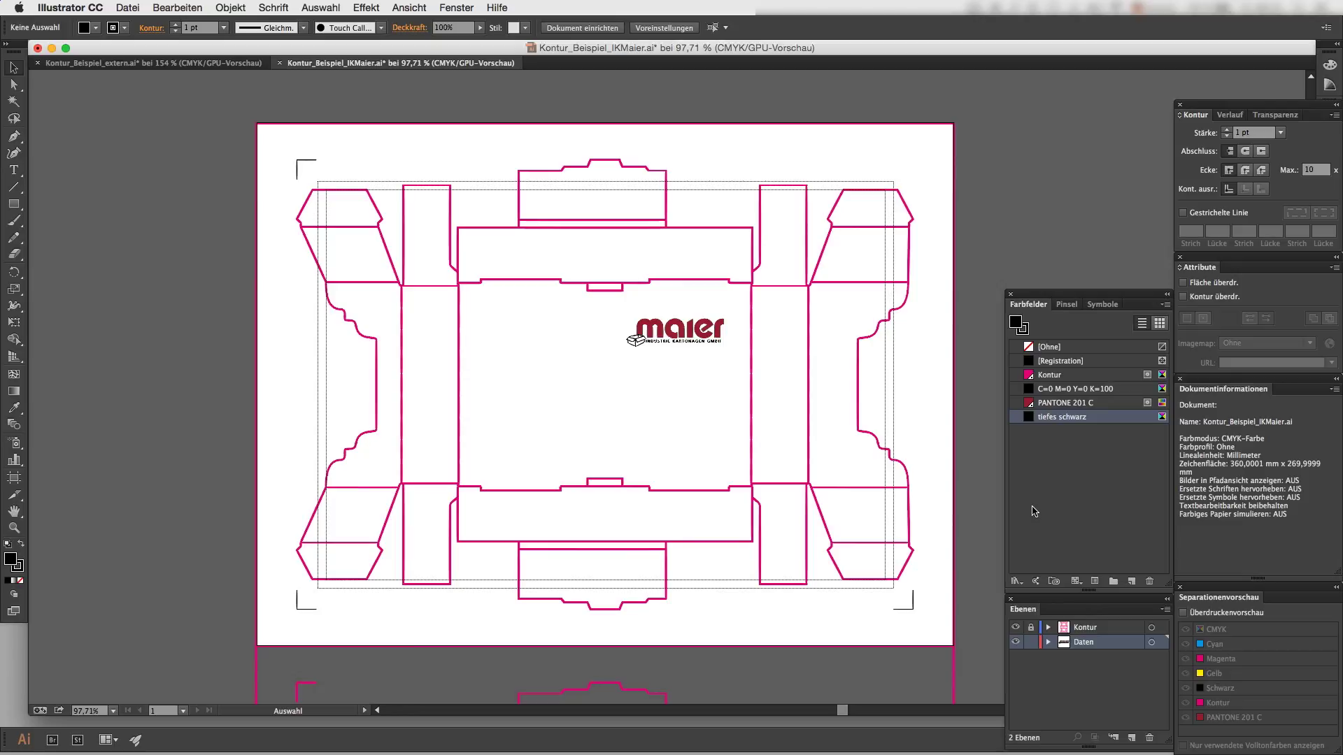
Step: Create a process swatch named Hintergrund with C=8, M=12, Y=25, K=0 and draw a background rectangle over the whole box template
click(1129, 583)
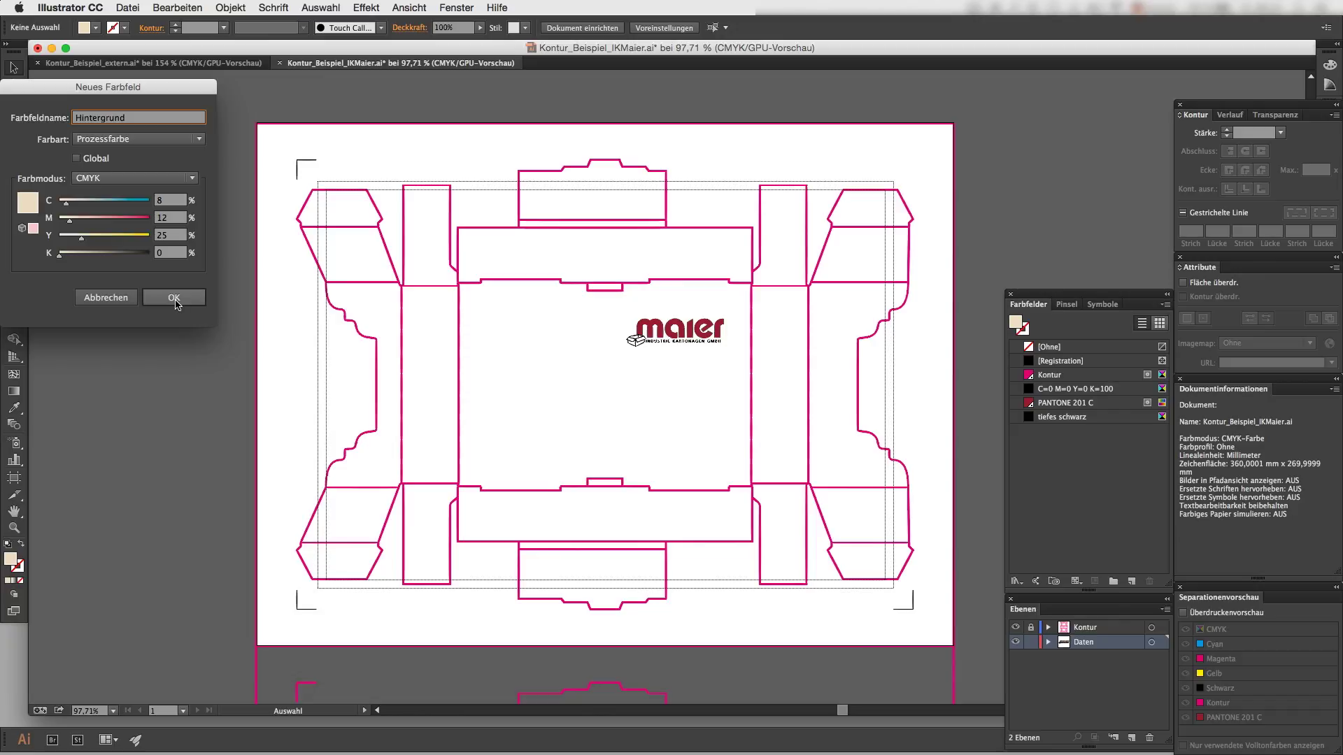
click(175, 301)
key(m)
mouse_move(287, 151)
mouse_down()
mouse_move(629, 452)
mouse_move(922, 621)
mouse_up()
Step: Add a text frame about 60 mm wide and 53 mm high below the logo's left and paste the Lorem ipsum text into it
key(t)
drag(470, 366, 587, 468)
key(super+v)
Step: Move the linked logo to the top of the stacking order within the Daten layer
click(1048, 642)
drag(1098, 686, 1098, 652)
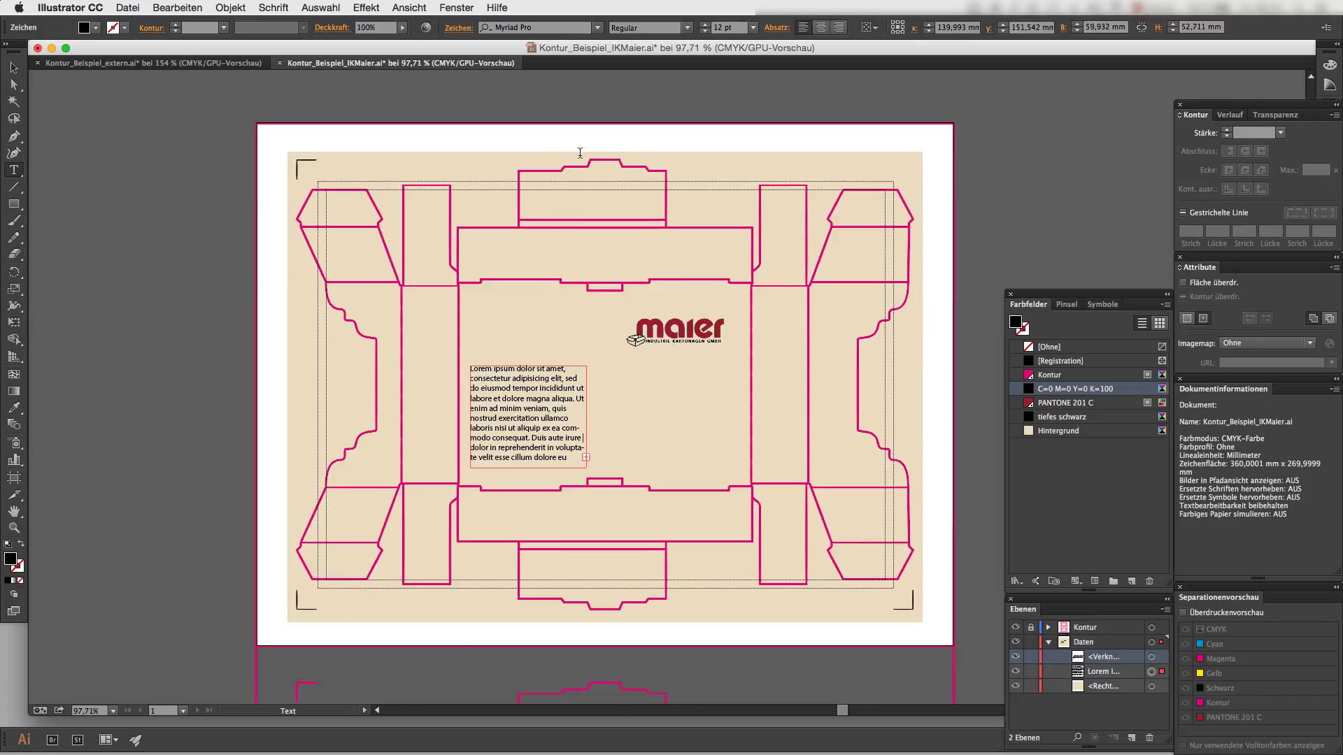
text(a)
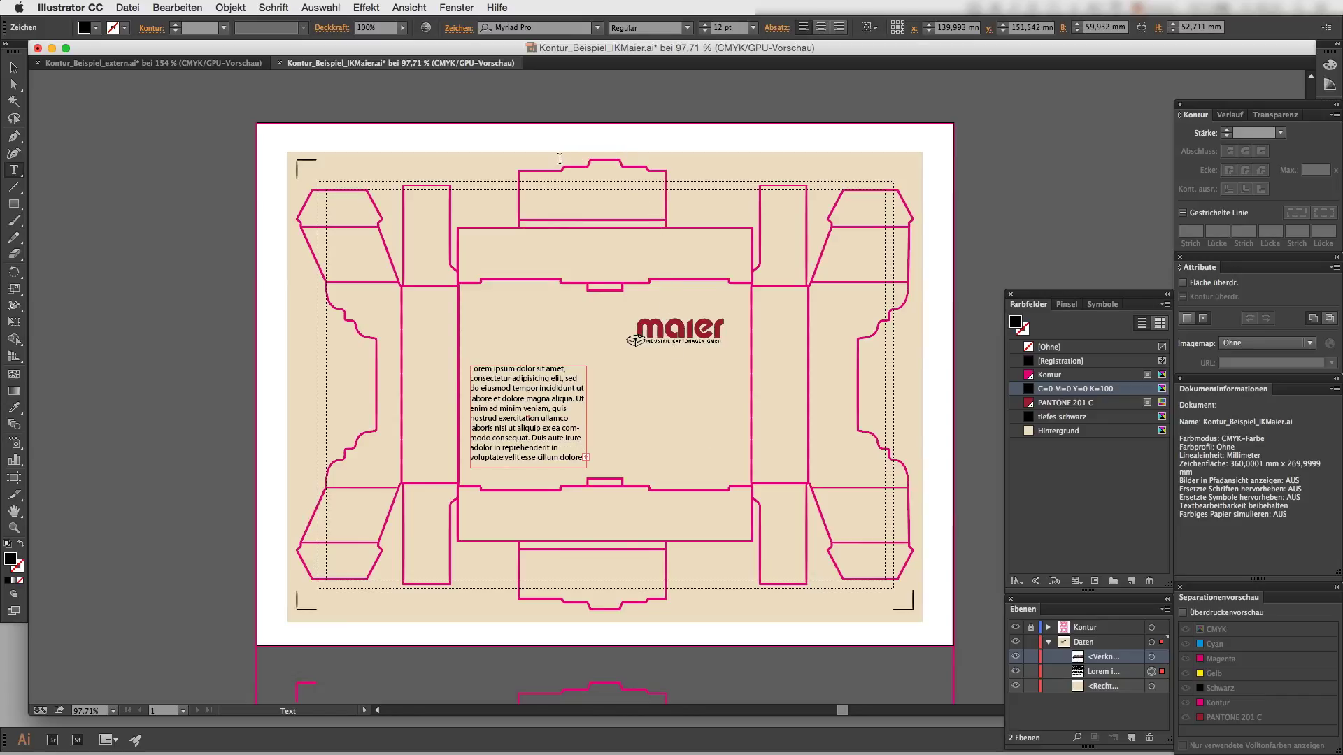
key(BackSpace)
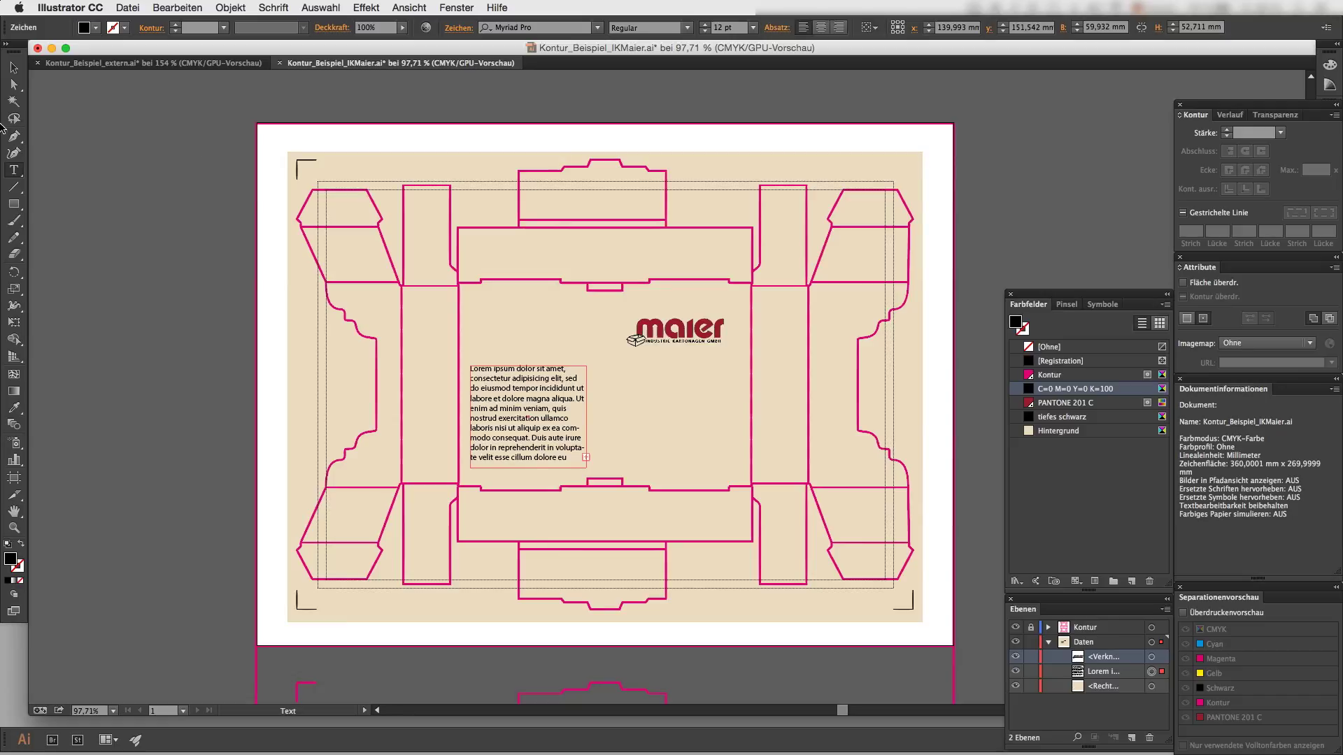
Step: Stretch the background rectangle's upper edge slightly upwards to a height of about 245 mm
click(14, 67)
click(526, 157)
drag(605, 151, 606, 147)
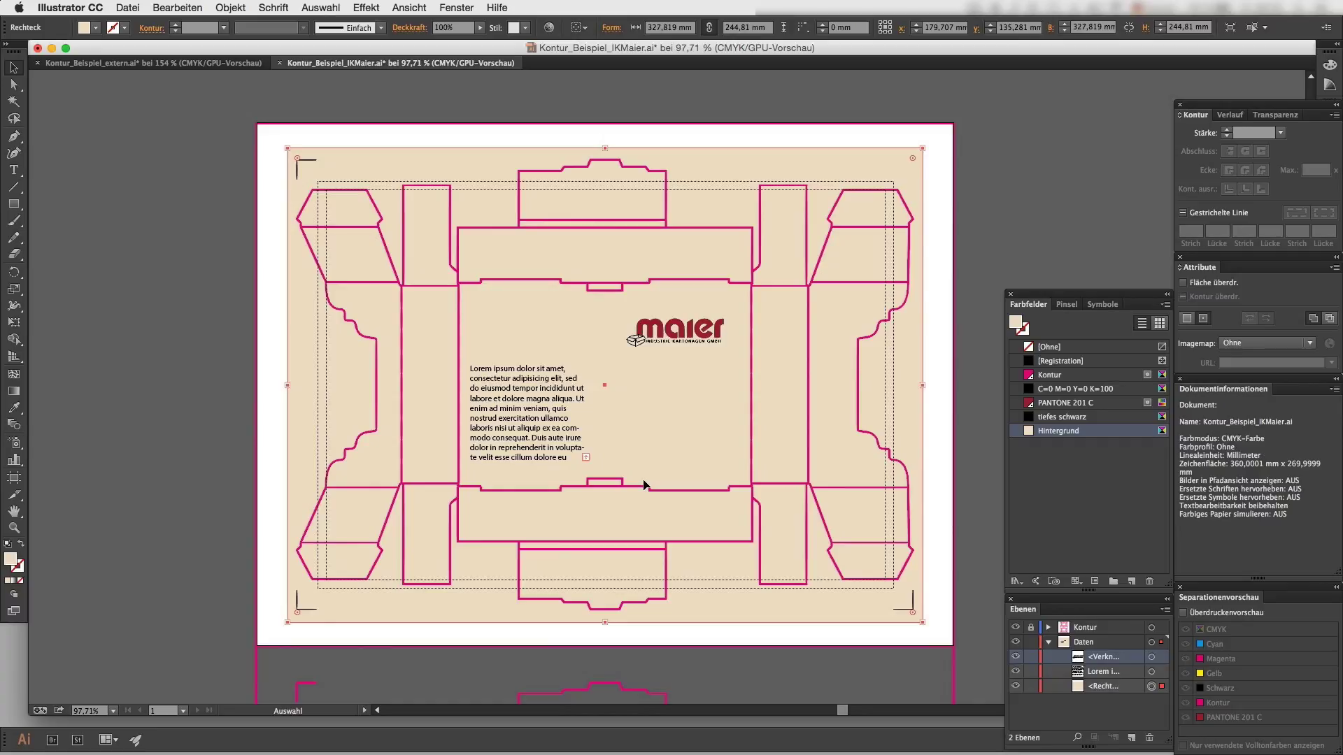
Step: Turn on the overprint preview and check the CMYK, PANTONE 201 C and black separations by hiding and showing each one
double_click(582, 445)
scroll(583, 445, up, 5)
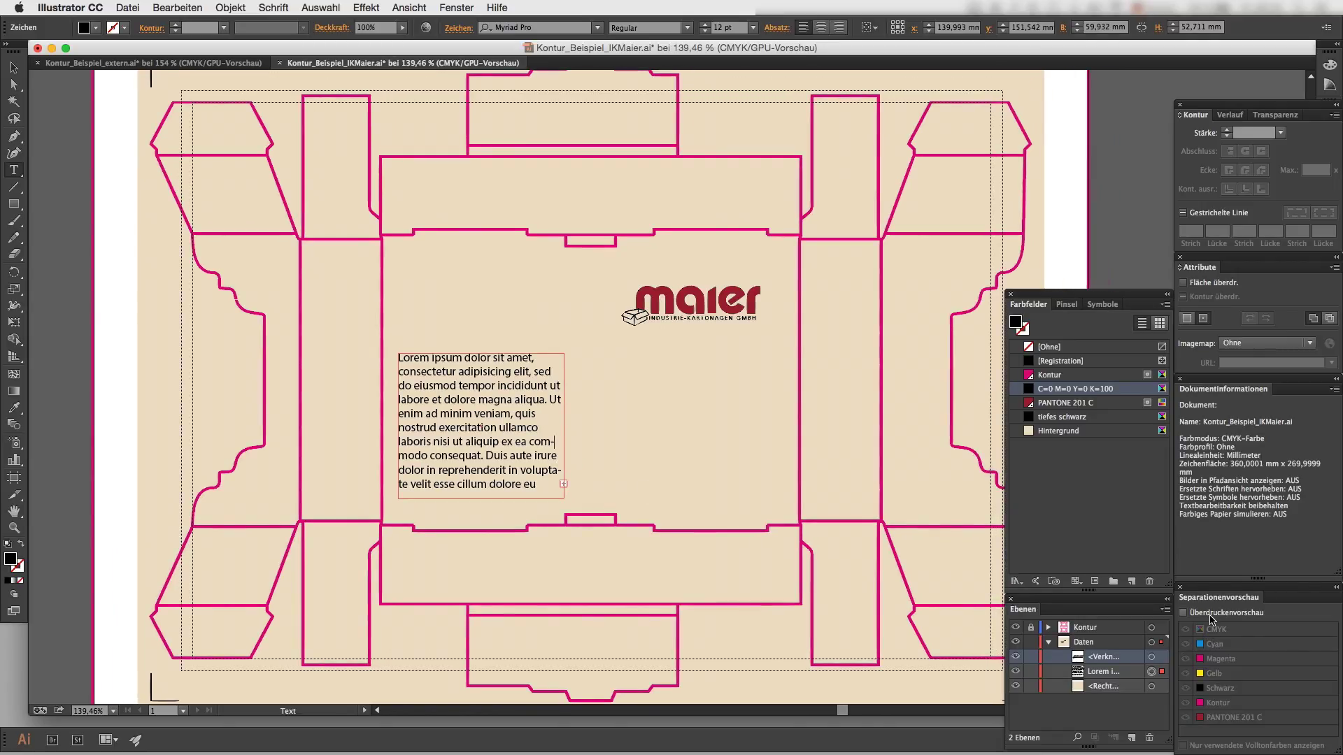
click(1212, 619)
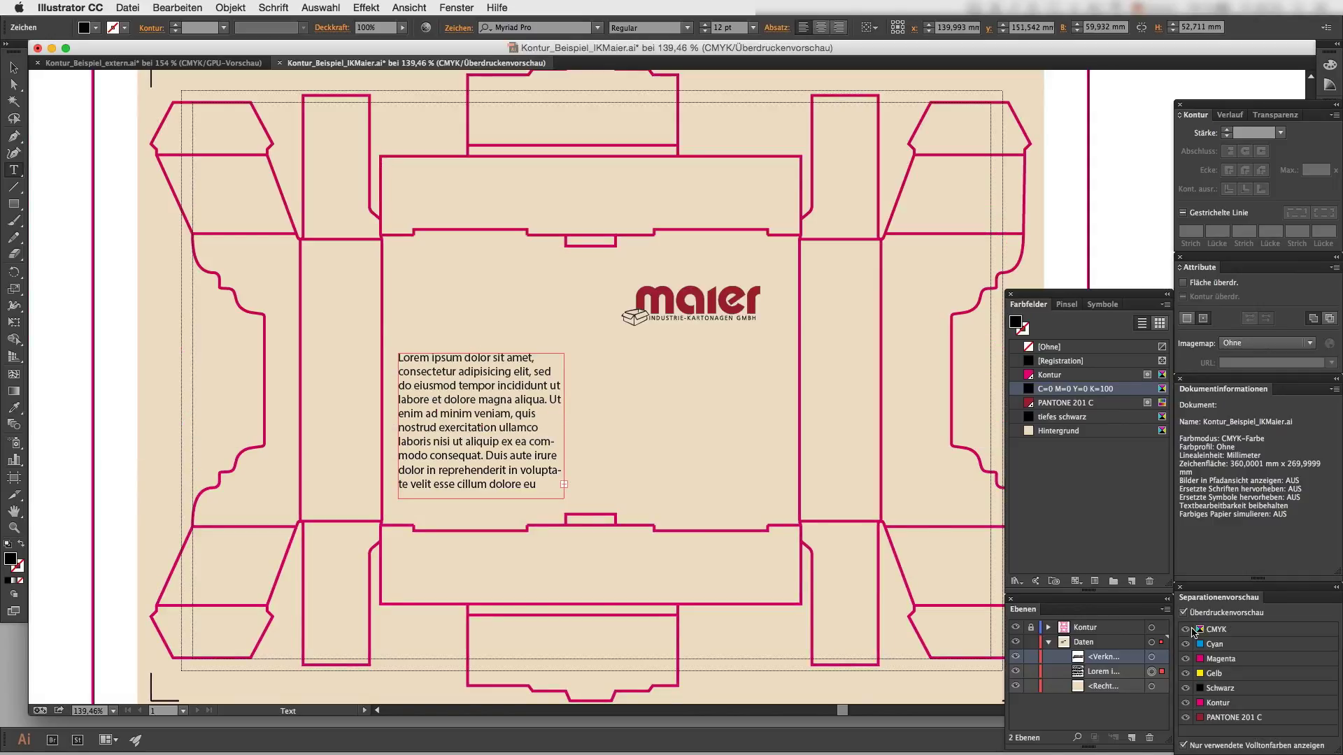
click(1185, 631)
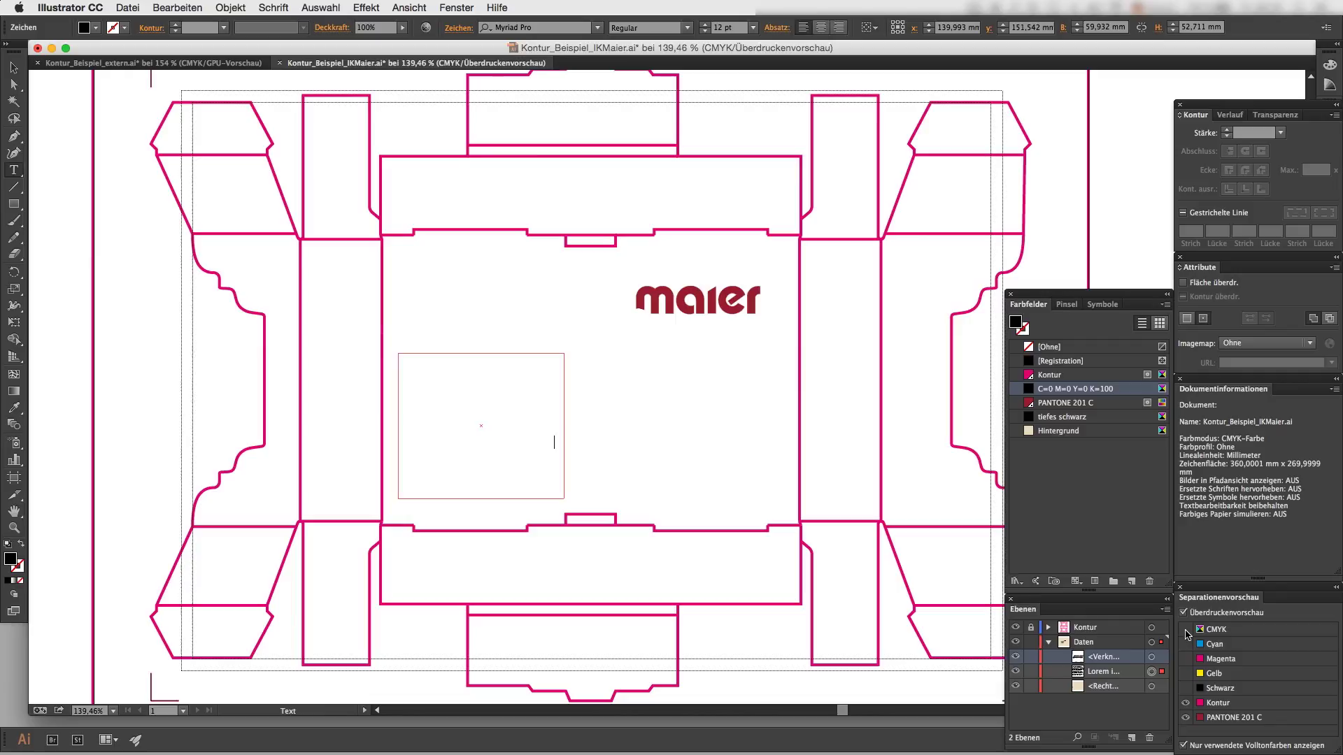
click(1185, 629)
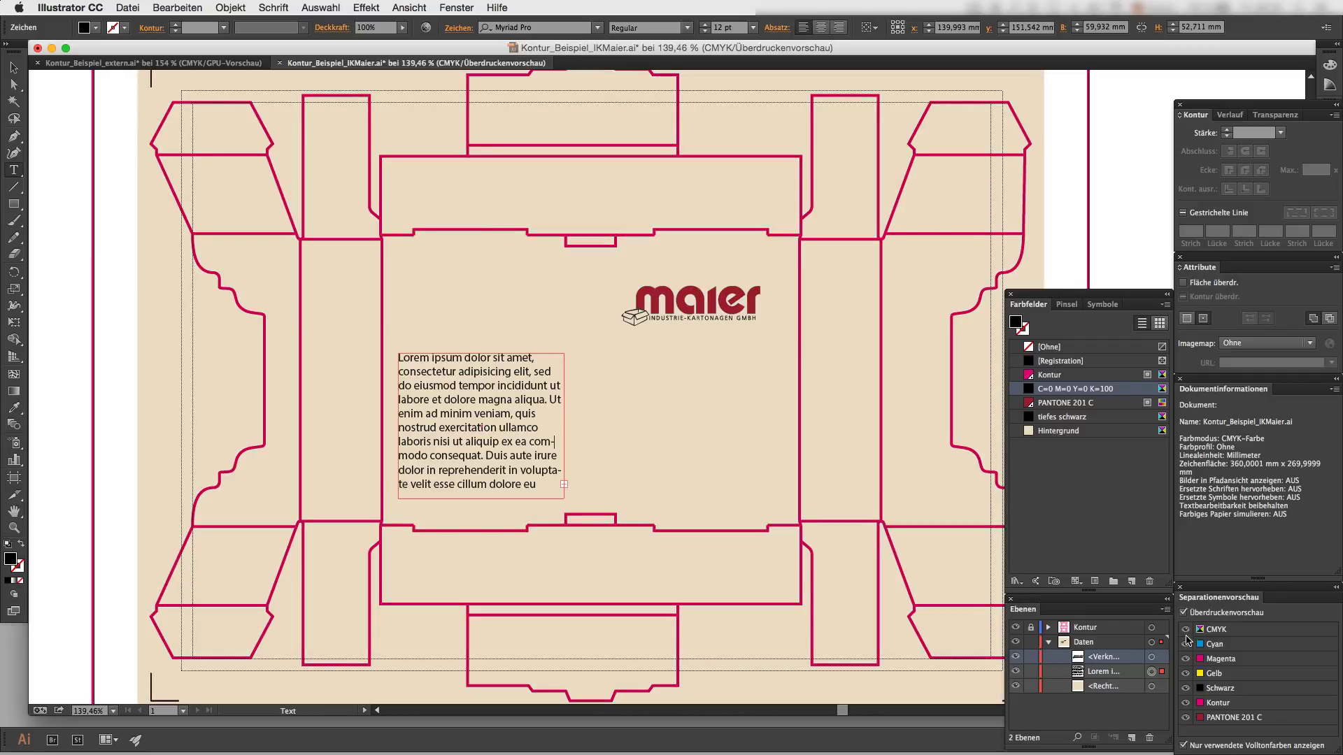
click(1188, 719)
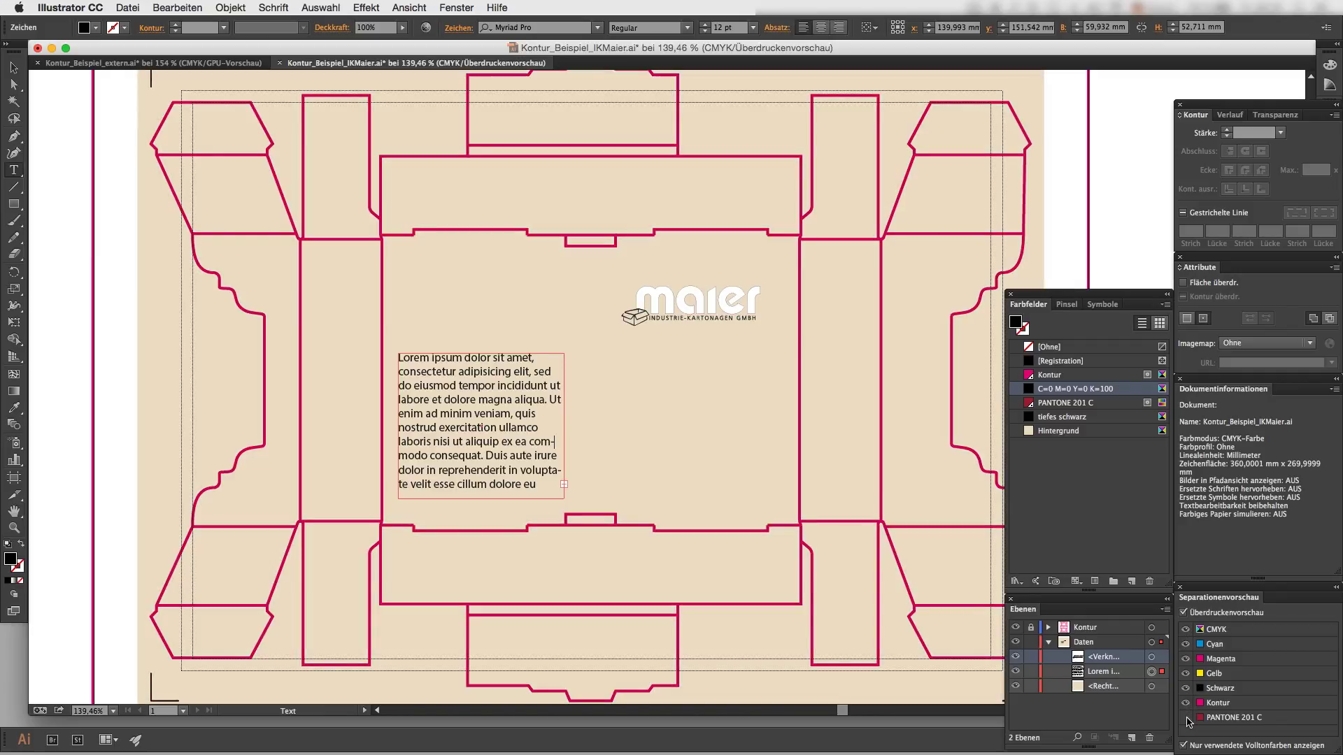
click(1187, 718)
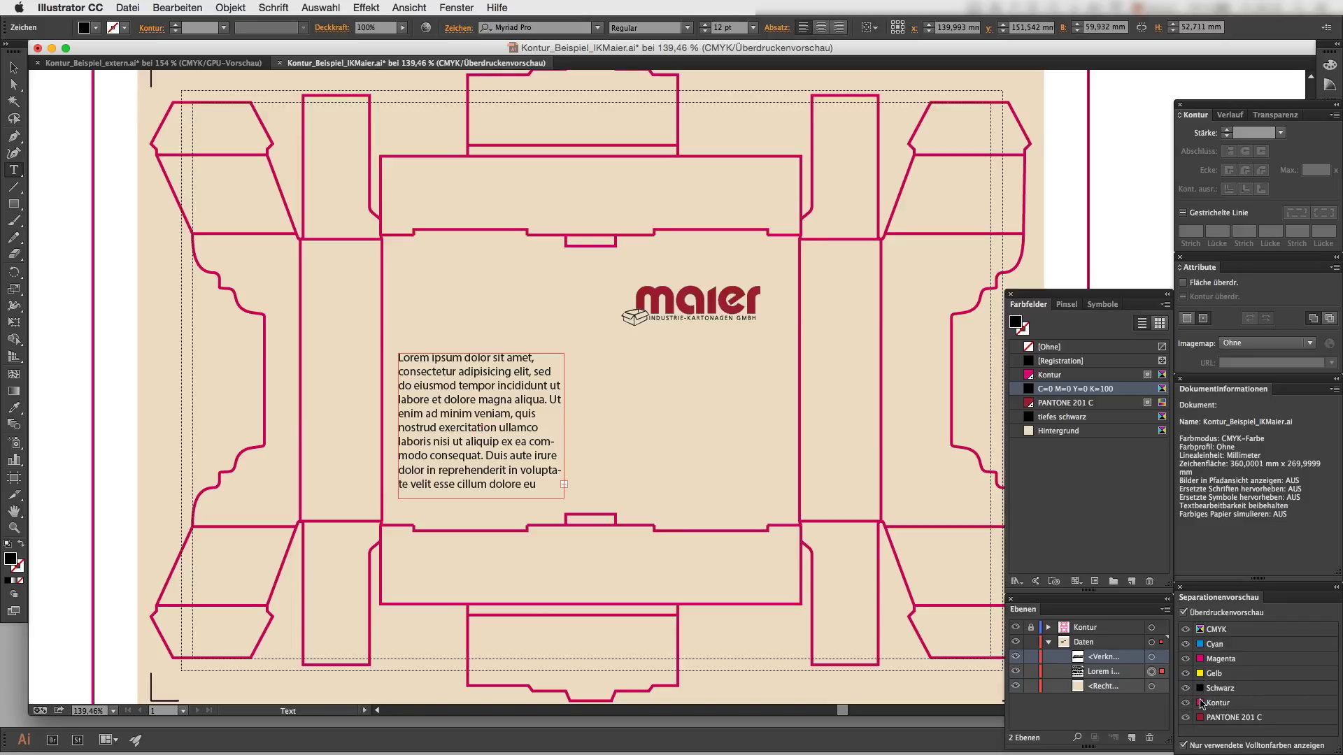
click(1187, 689)
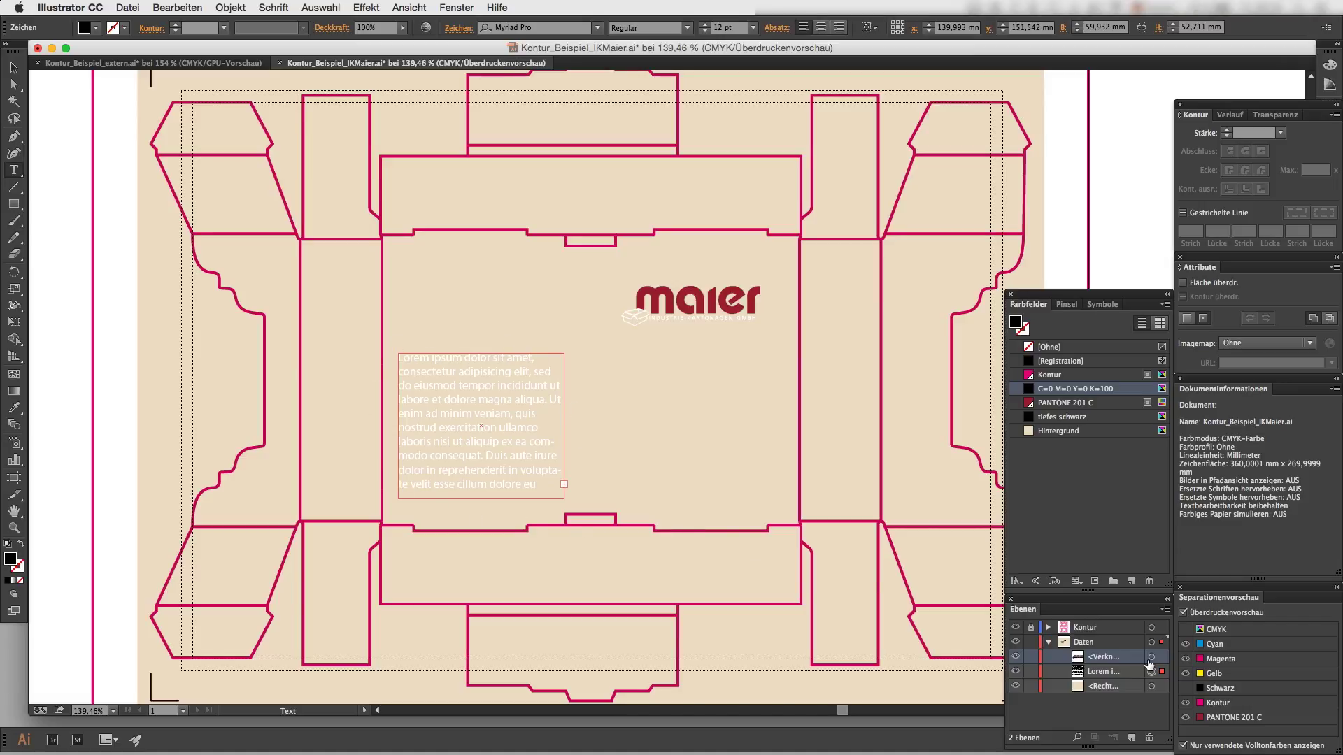
click(1185, 688)
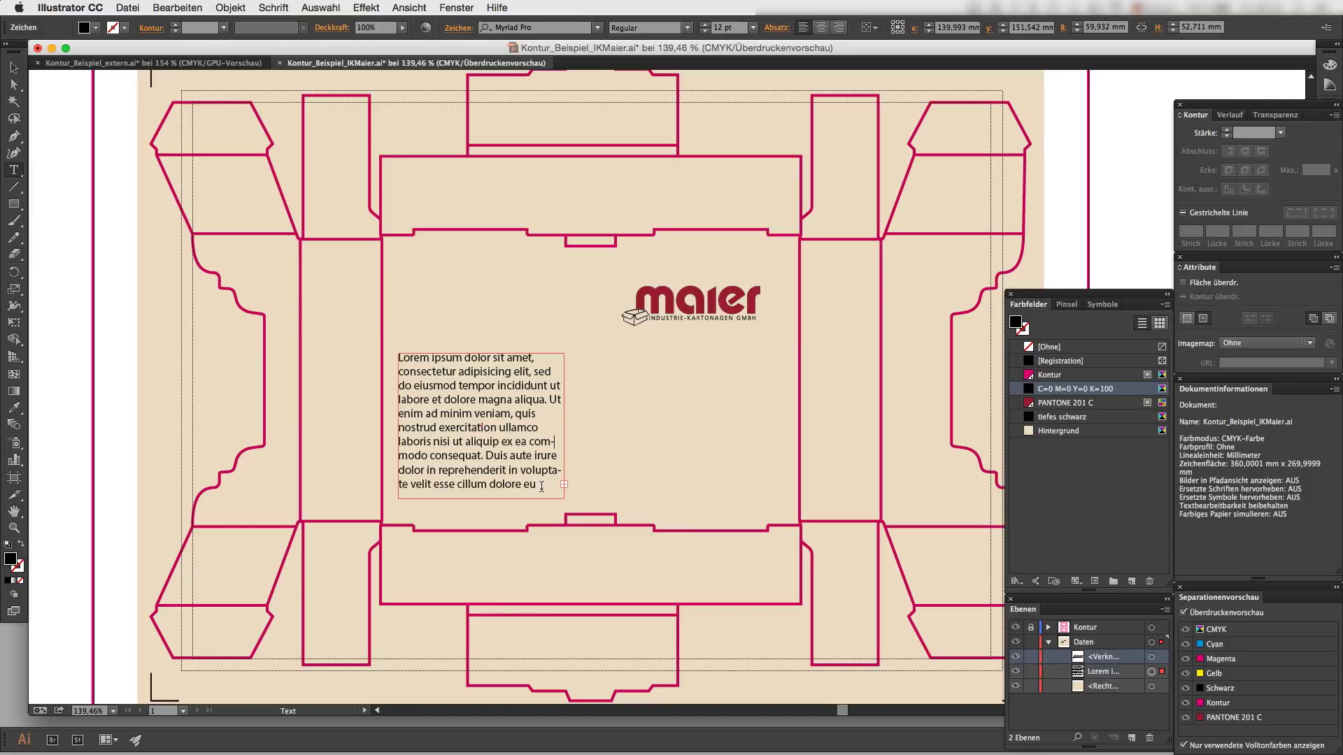
Step: Set the fill of the Lorem ipsum text to overprint and check it by hiding and showing the black separation
drag(542, 486, 428, 350)
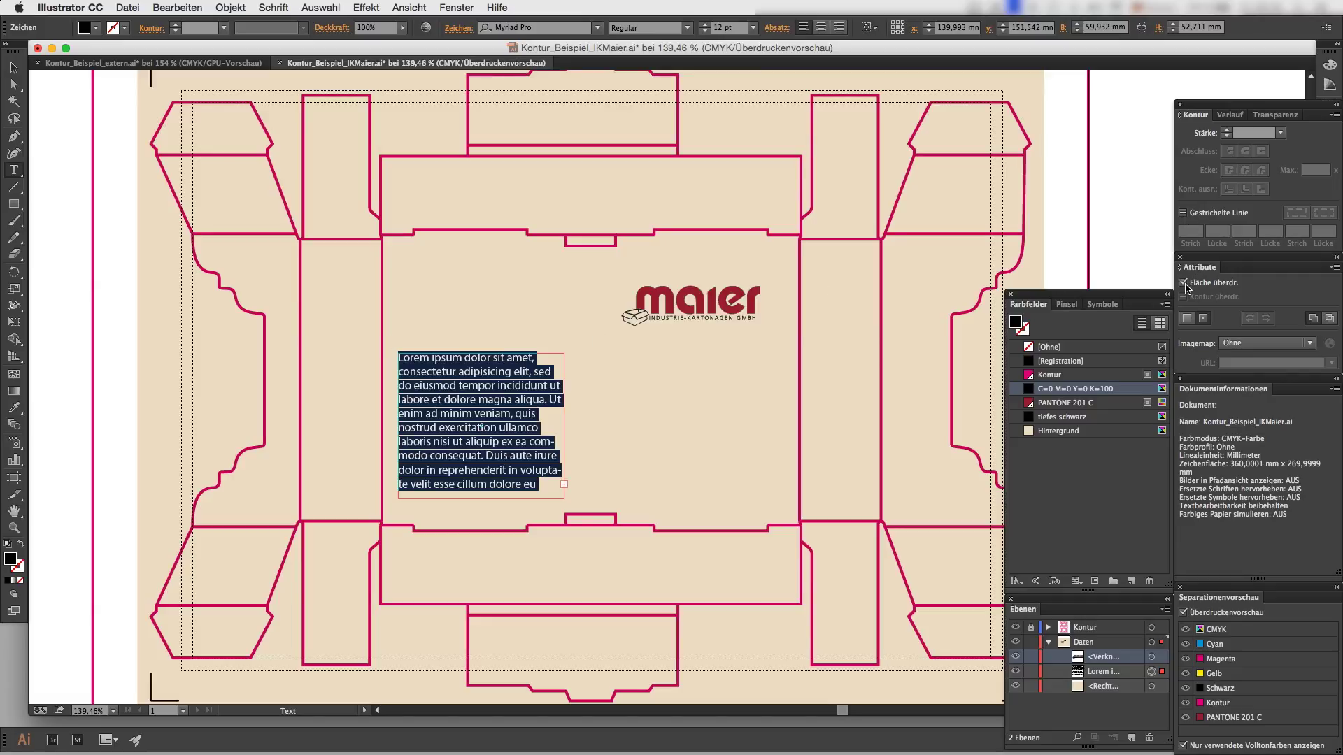
click(725, 409)
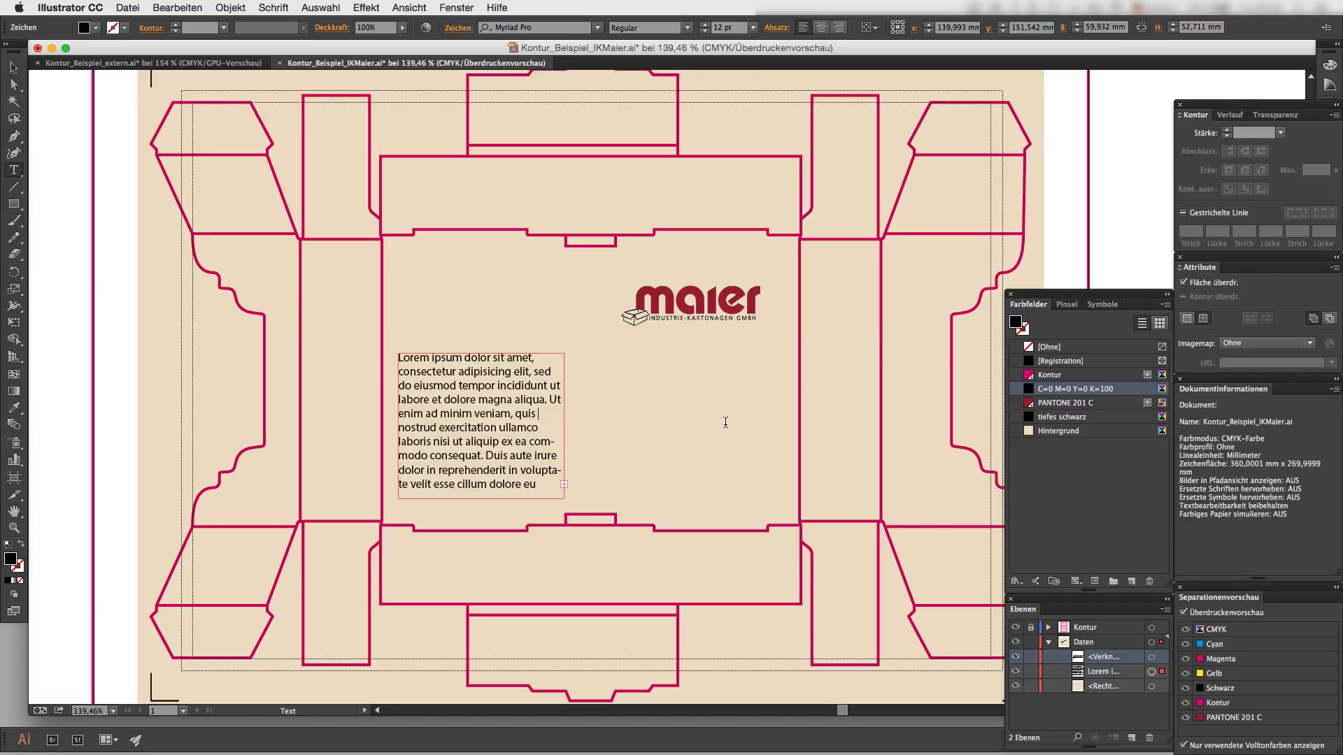
click(1186, 688)
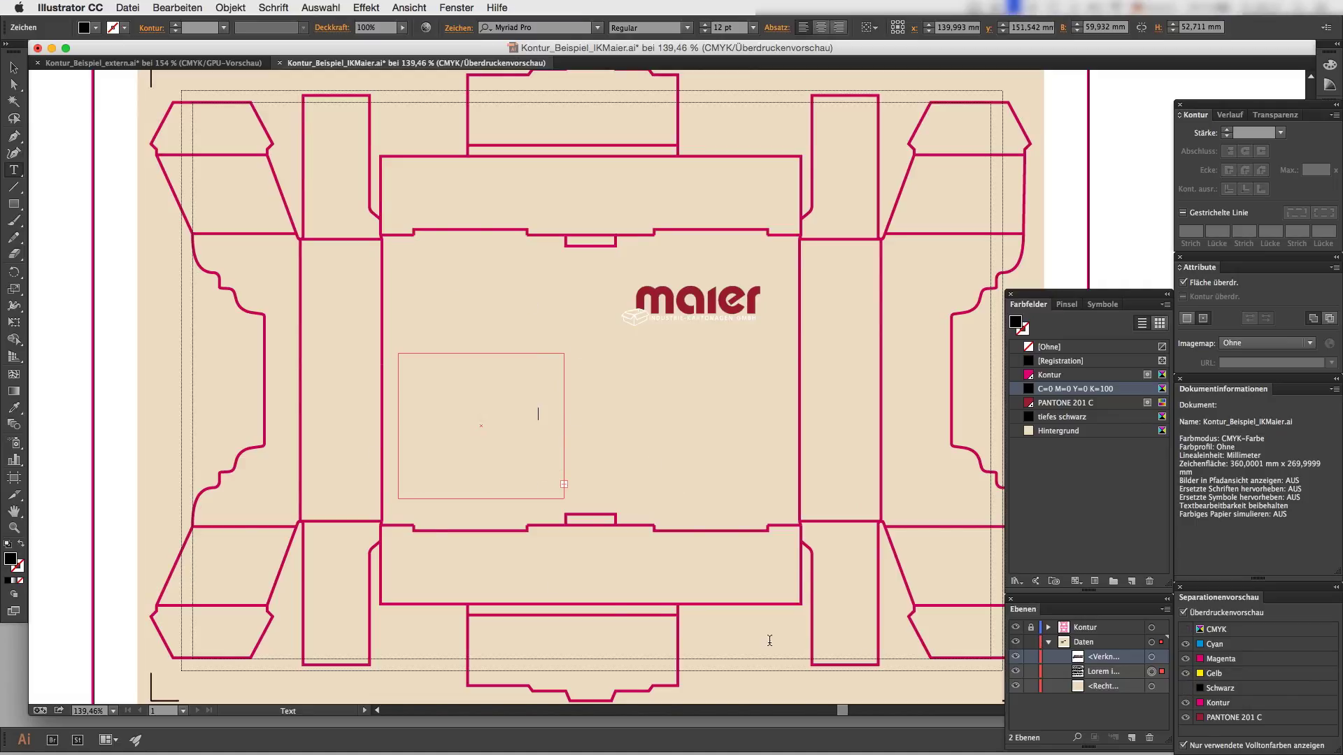
click(1186, 688)
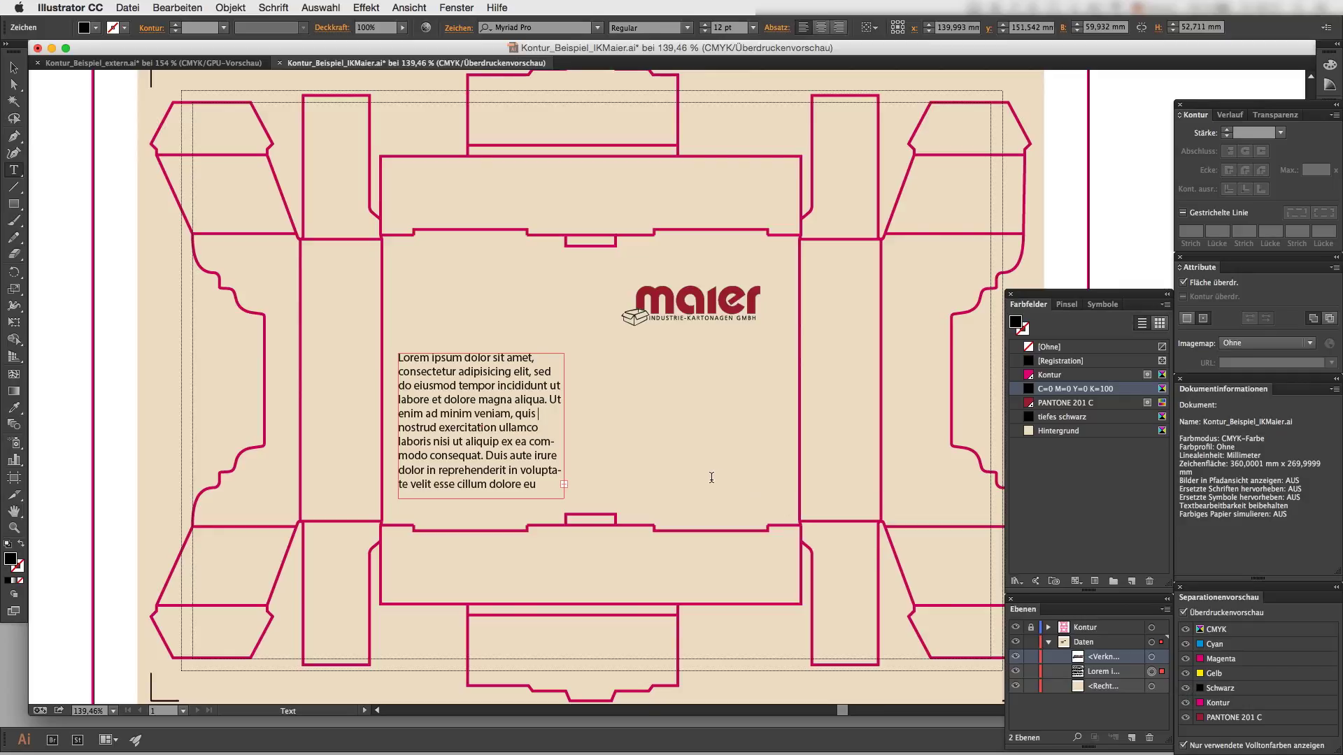
Step: Draw a black rectangle about 69 mm wide and 13 mm high on the flap below the central panel
click(12, 68)
click(12, 204)
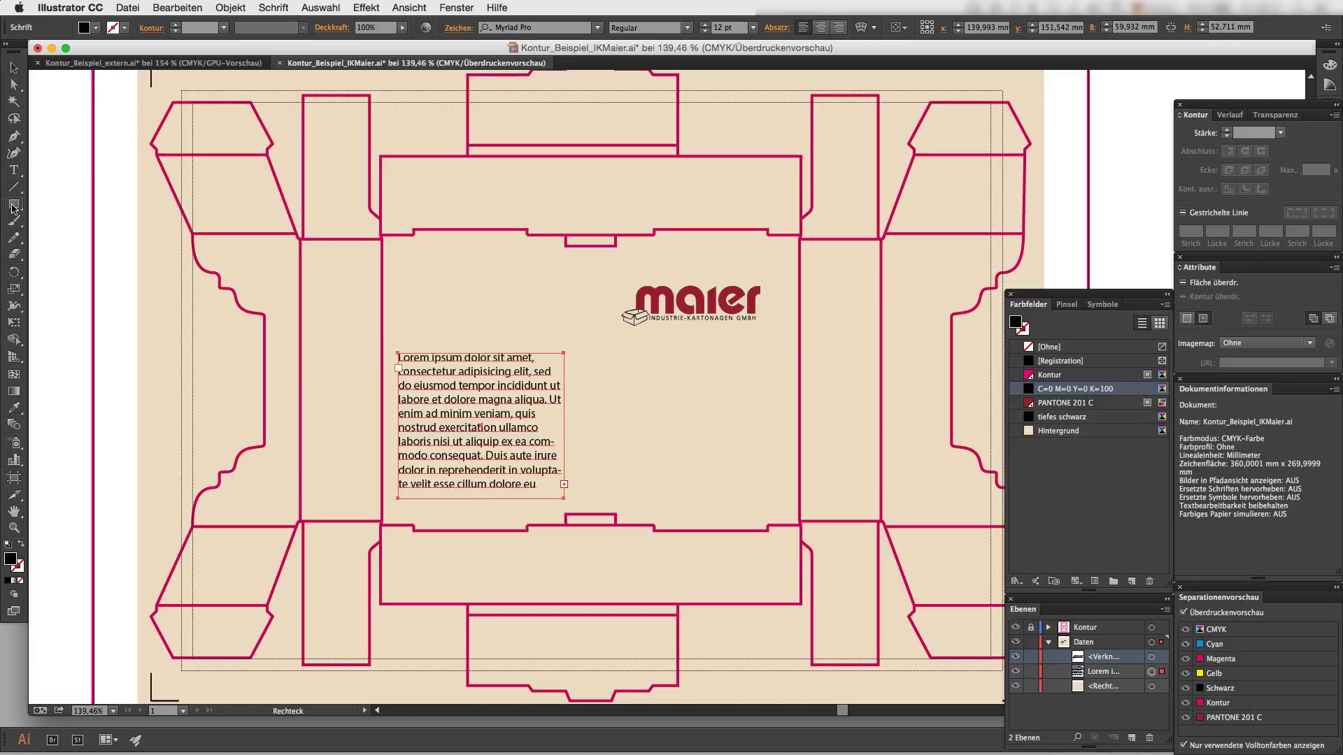
drag(410, 549, 589, 580)
key(a)
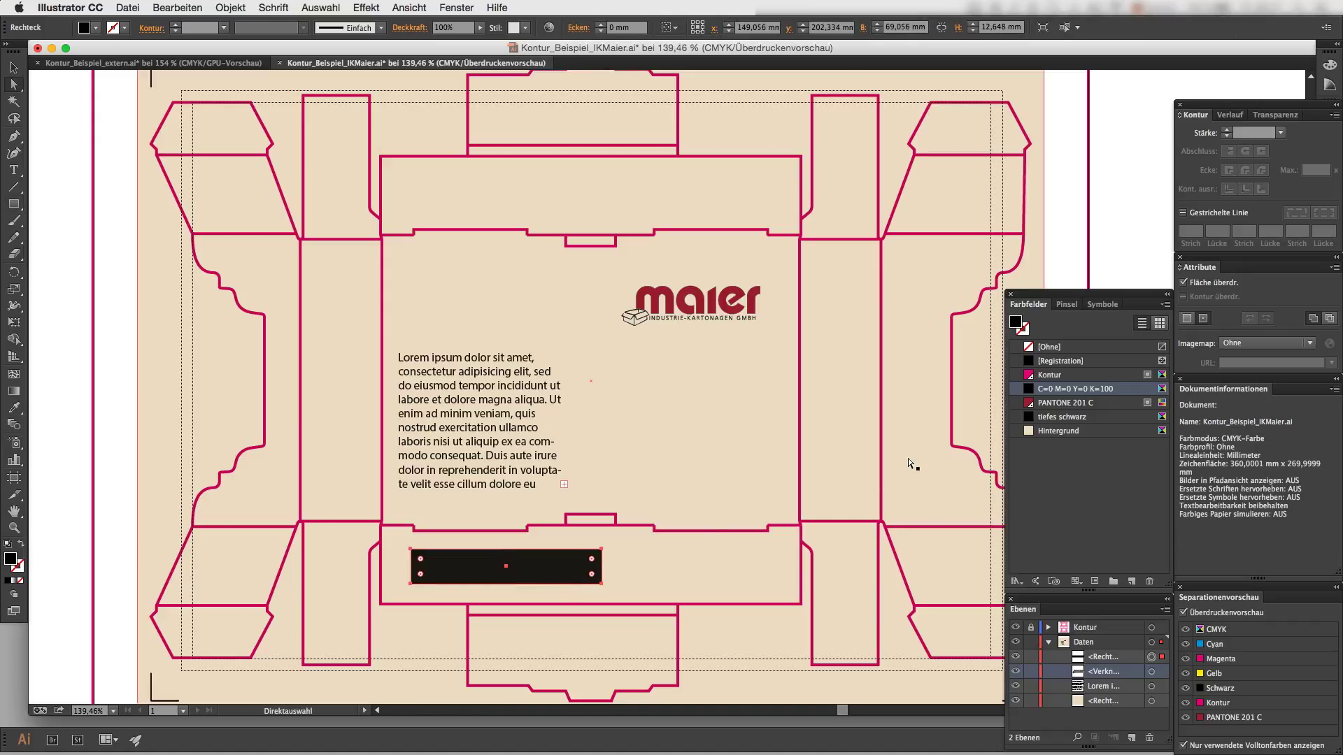
Step: Add the text "heller Test" on the black rectangle and colour it with the Hintergrund swatch
click(14, 170)
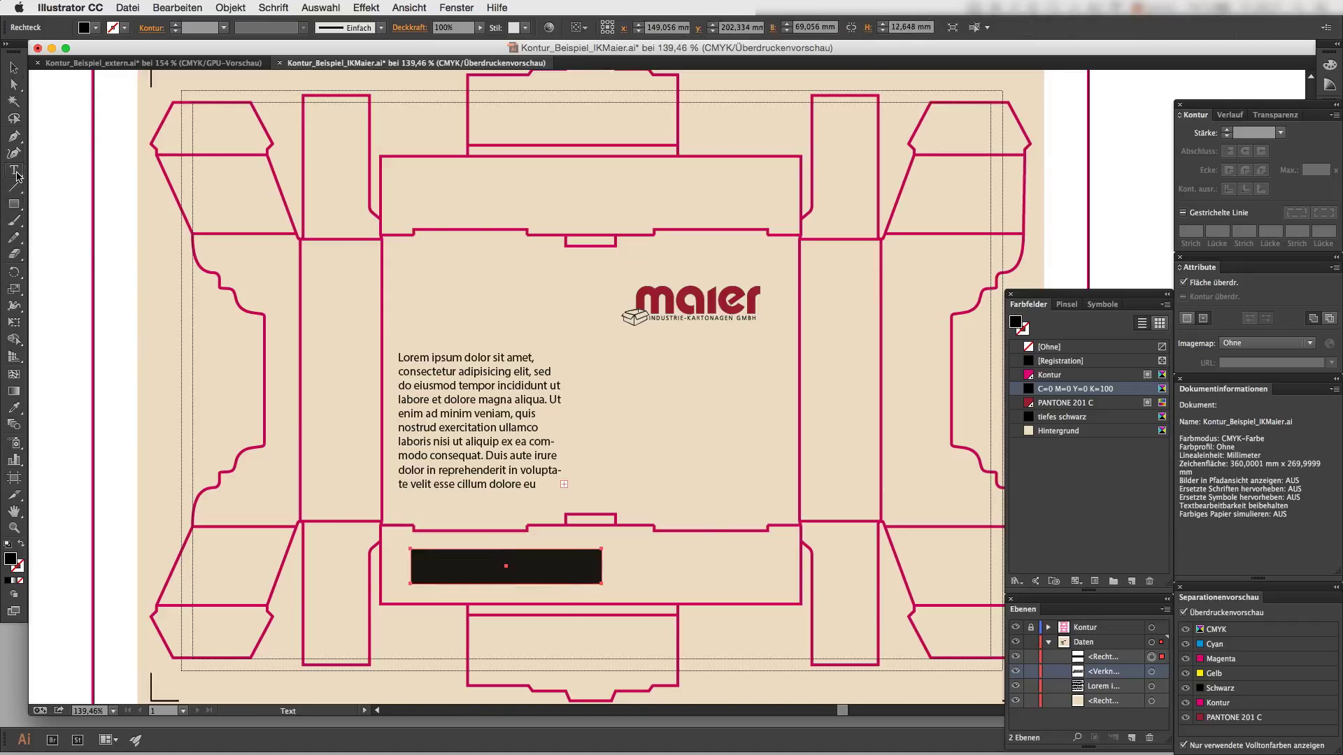
click(429, 565)
text(heller Text)
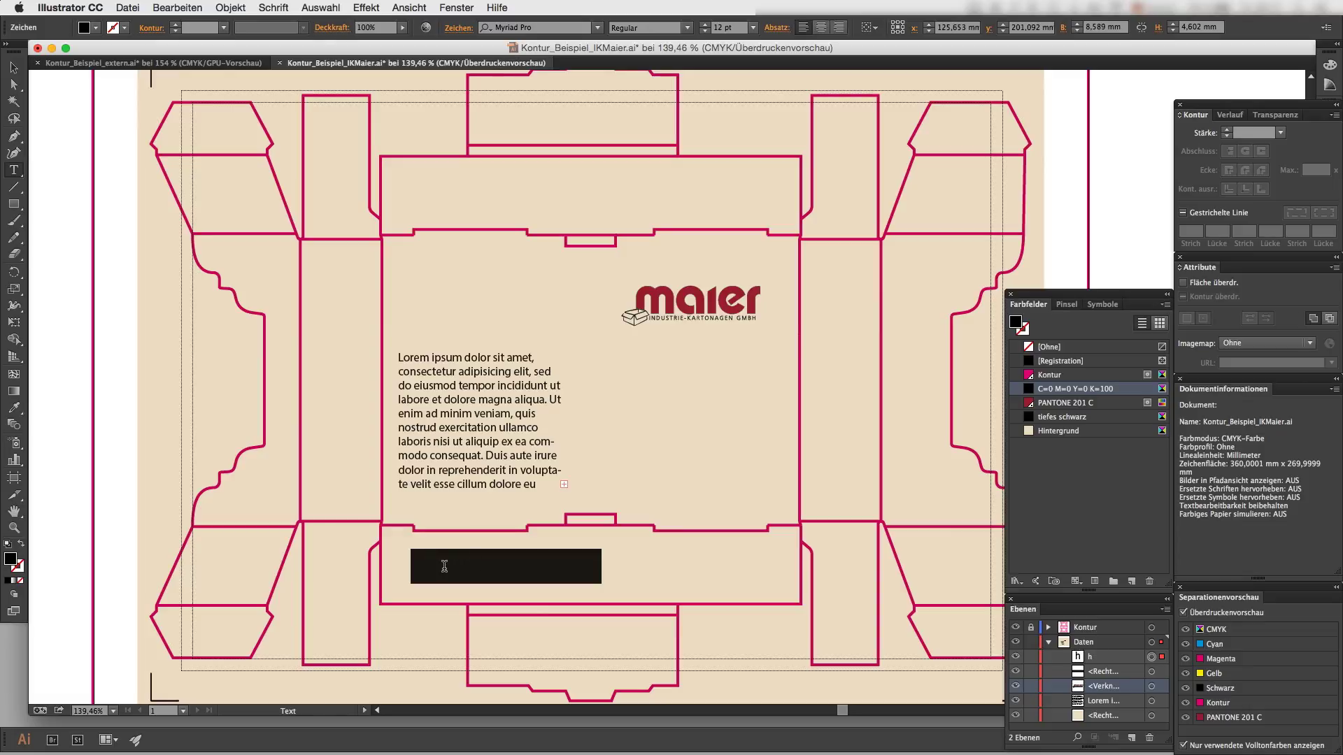
key(super+a)
click(1058, 431)
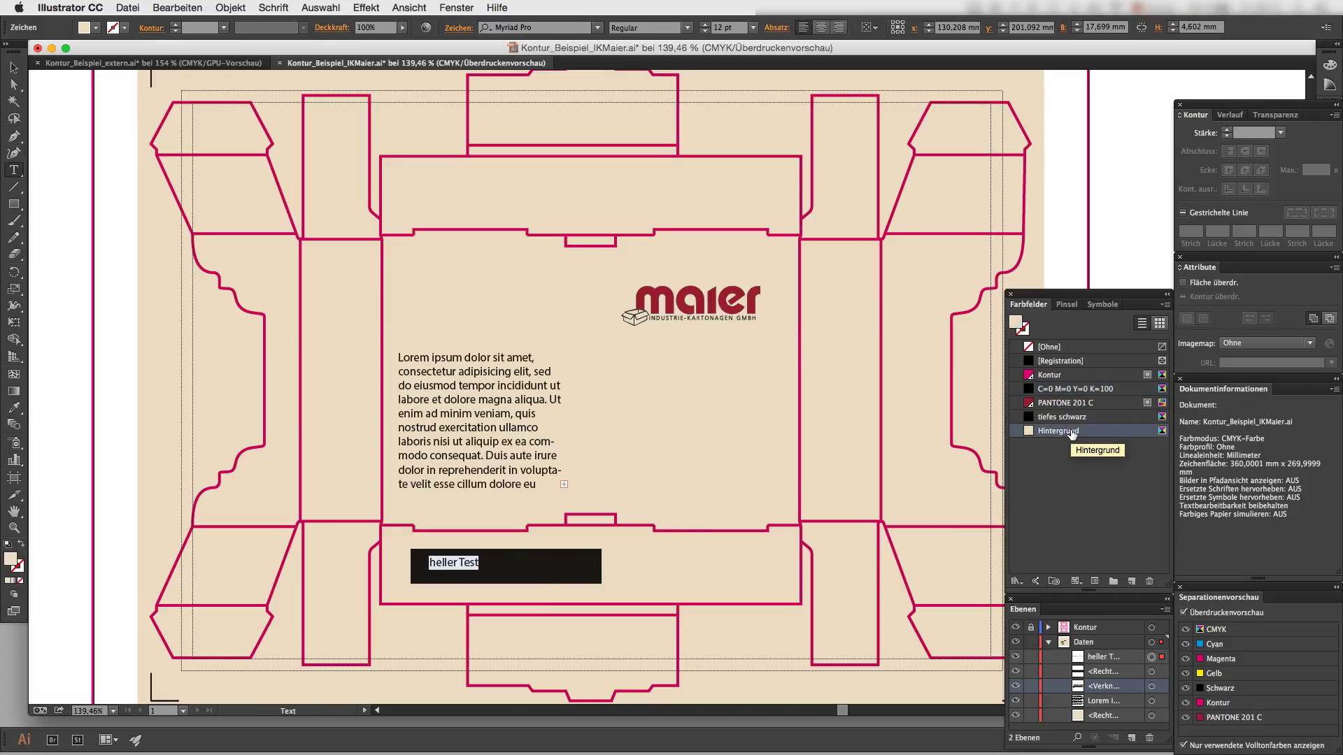
super+click(664, 563)
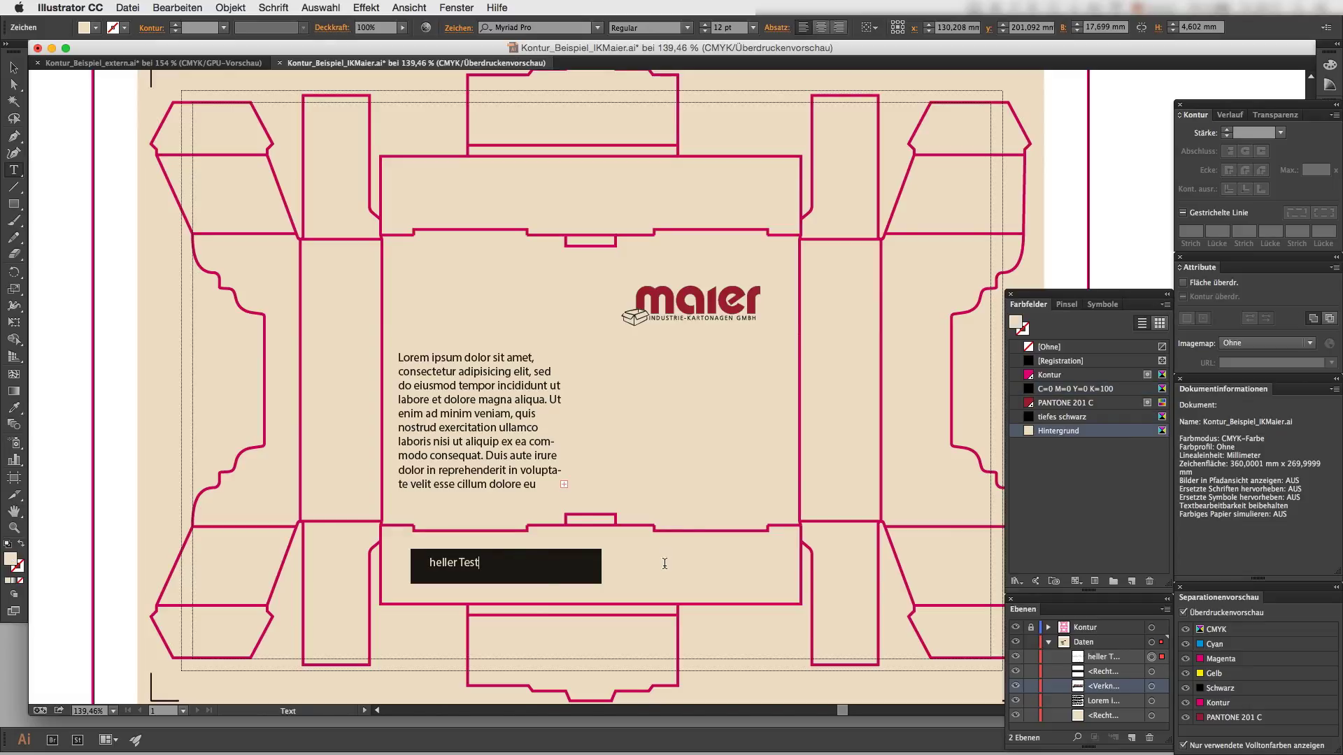
Step: Set the fill of the "heller Test" text to overprint and compare it with the overprint preview on and off
click(1184, 613)
key(super+a)
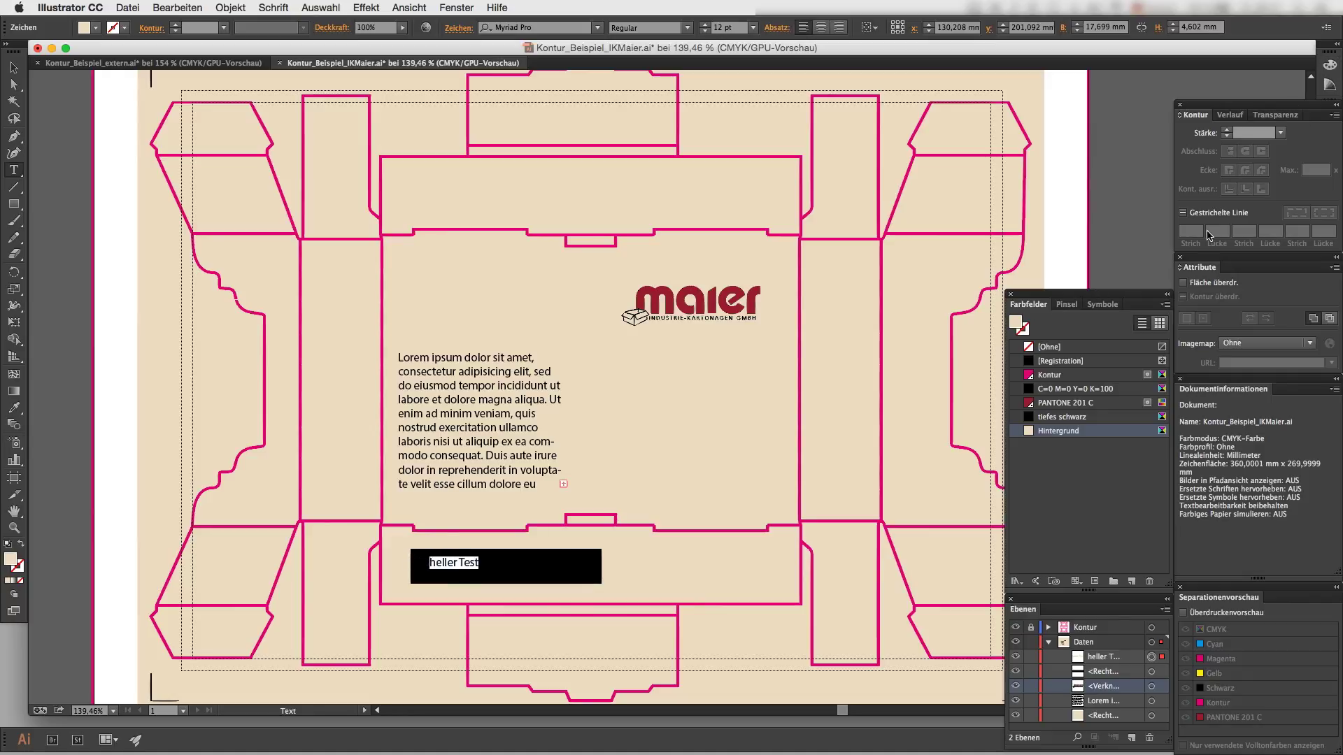
click(1183, 282)
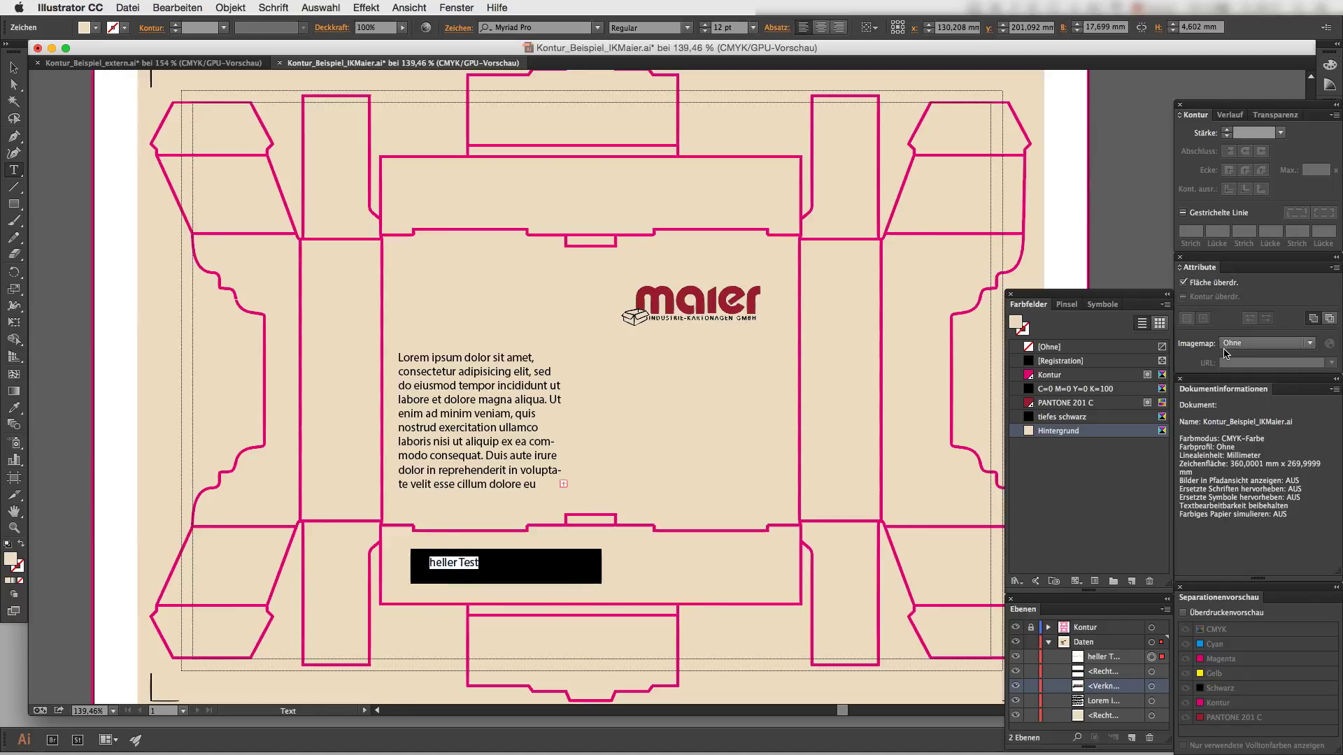
super+click(681, 562)
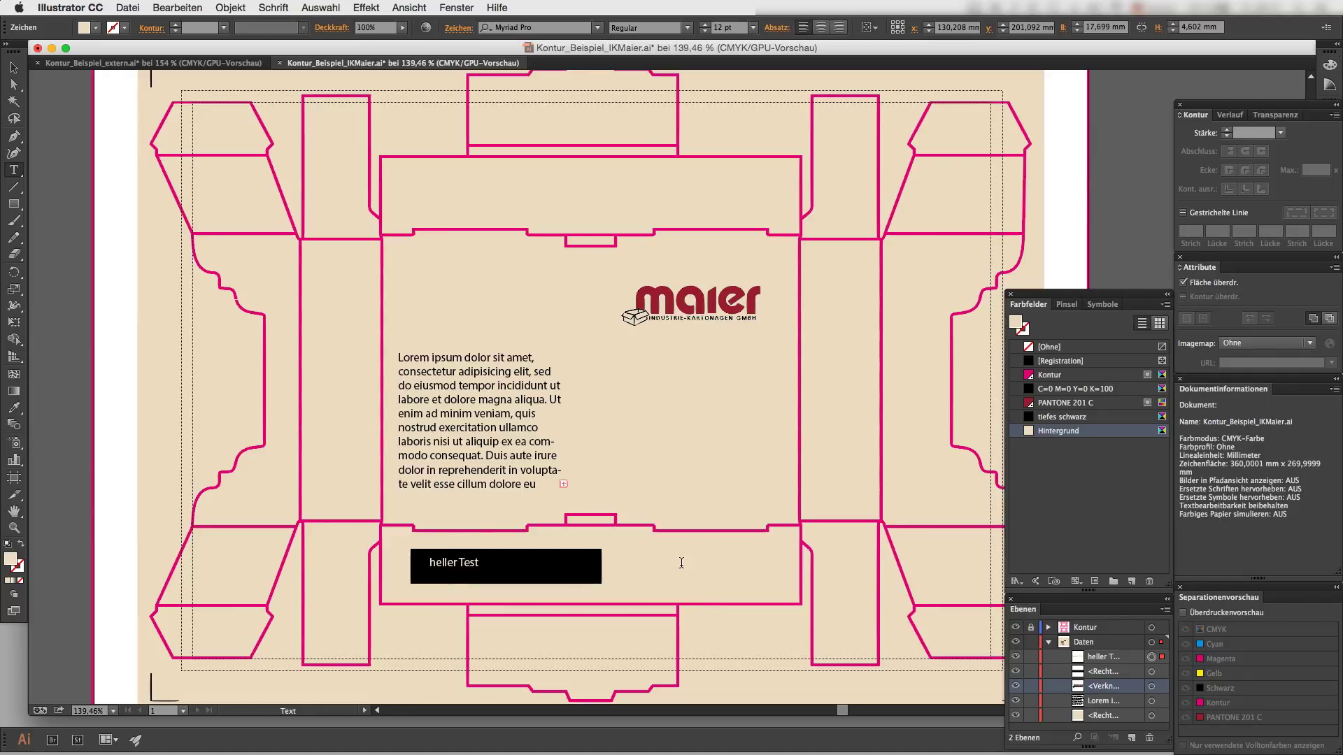
click(1183, 613)
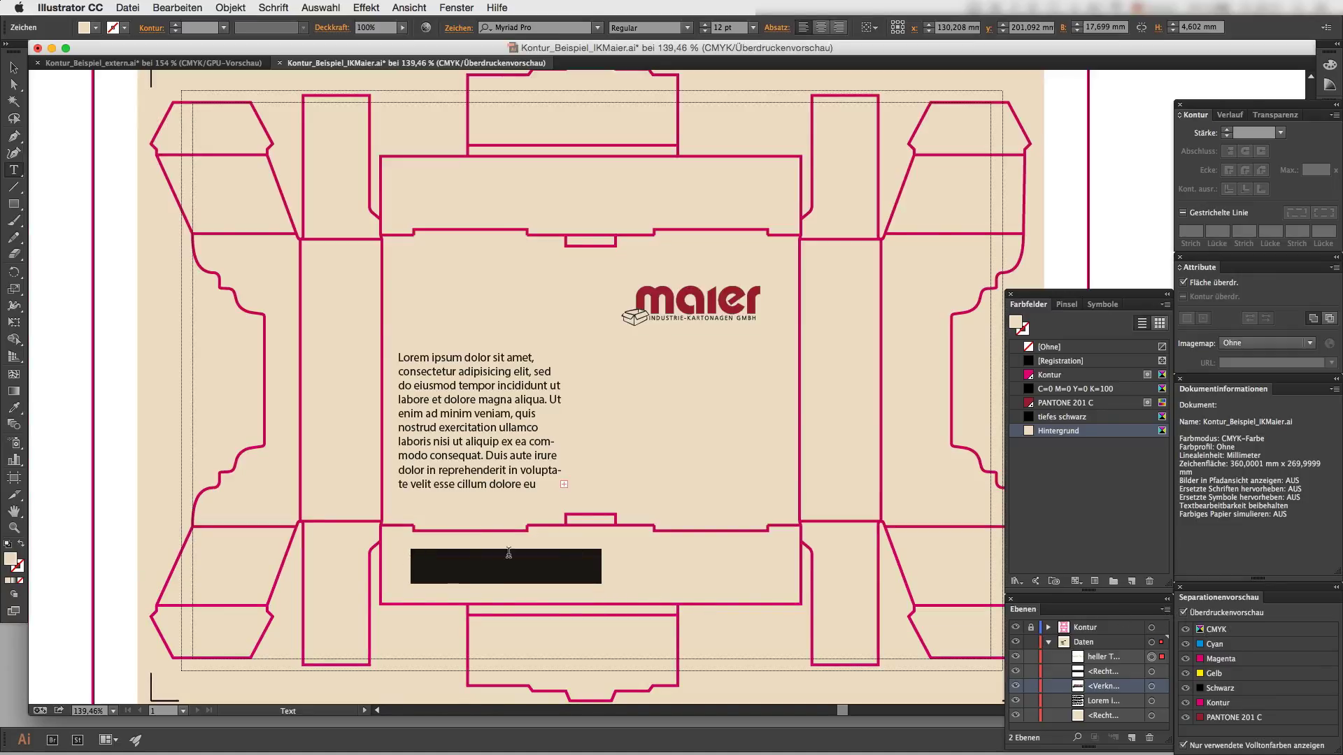
click(1183, 613)
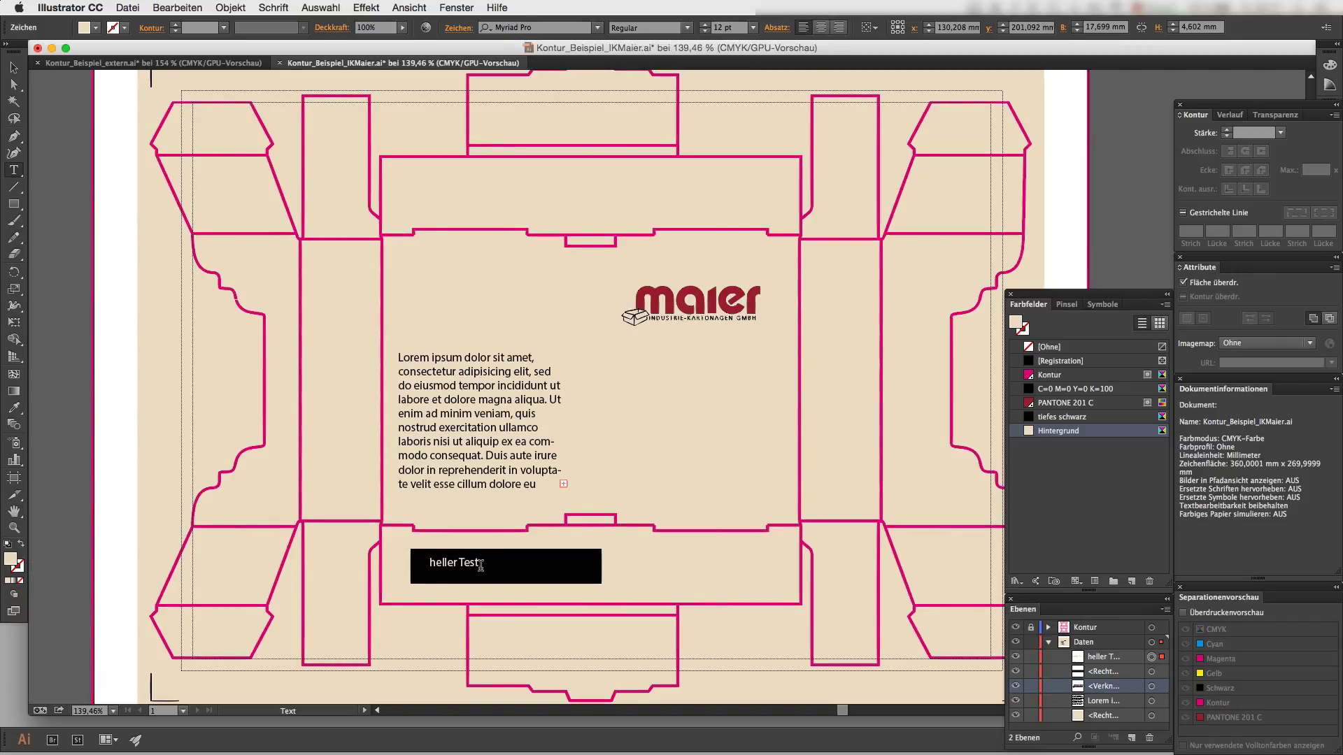
key(alt+shift+super+y)
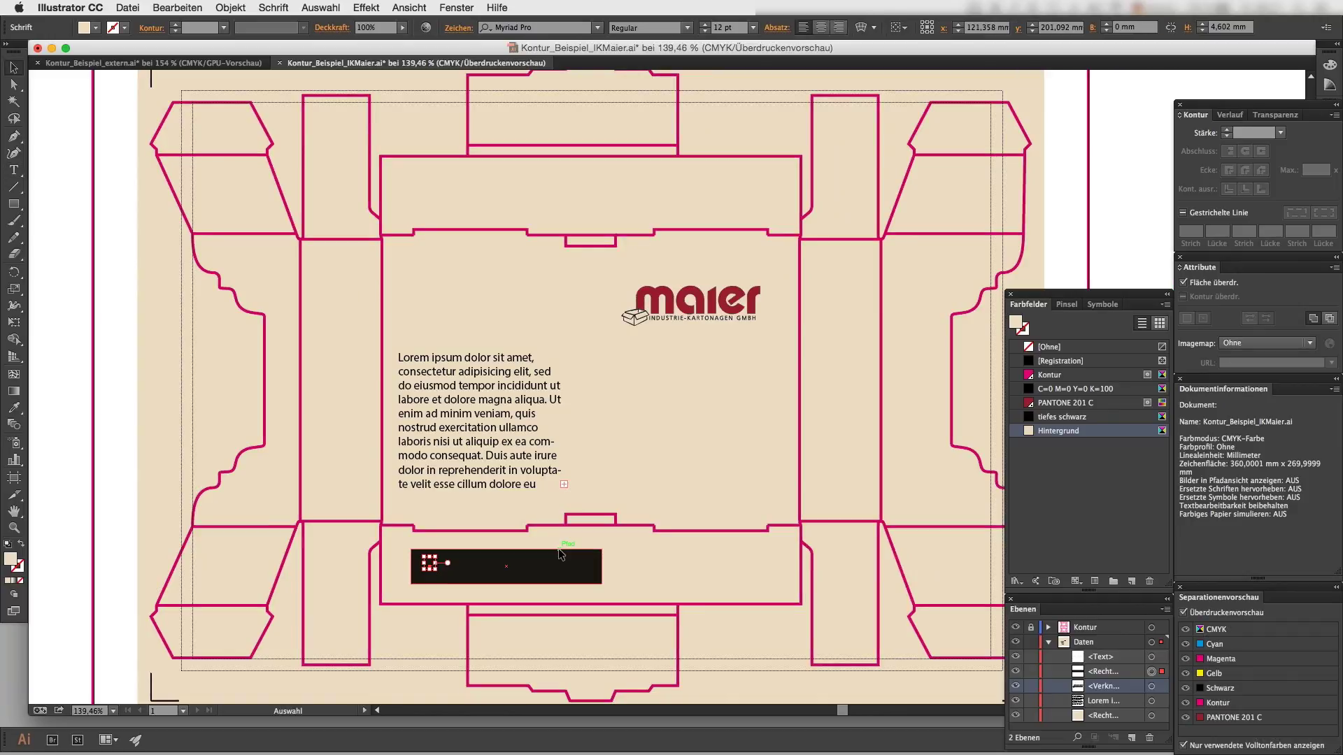
Step: Delete the light test text and the black rectangle from the lower flap
click(558, 550)
key(Delete)
Step: Add the text "Prägung" at 25 pt in a frame about 72 mm wide and 13 mm high on the flap above the central panel
drag(570, 174, 770, 209)
text(Pr)
key(super+a)
drag(732, 29, 634, 29)
text(25)
key(Return)
click(701, 217)
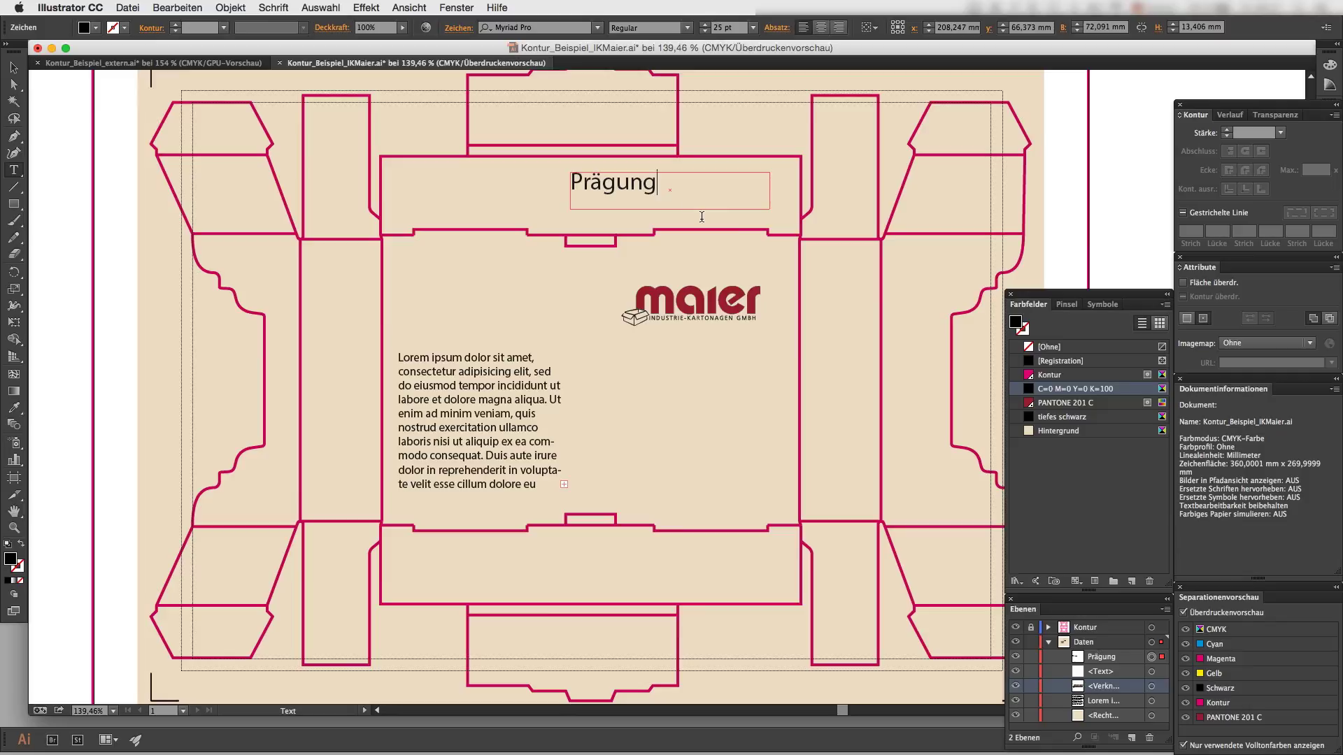
Step: Create a spot-colour swatch named "Prägung" and apply it to the "Prägung" text with an overprinting fill
click(1130, 581)
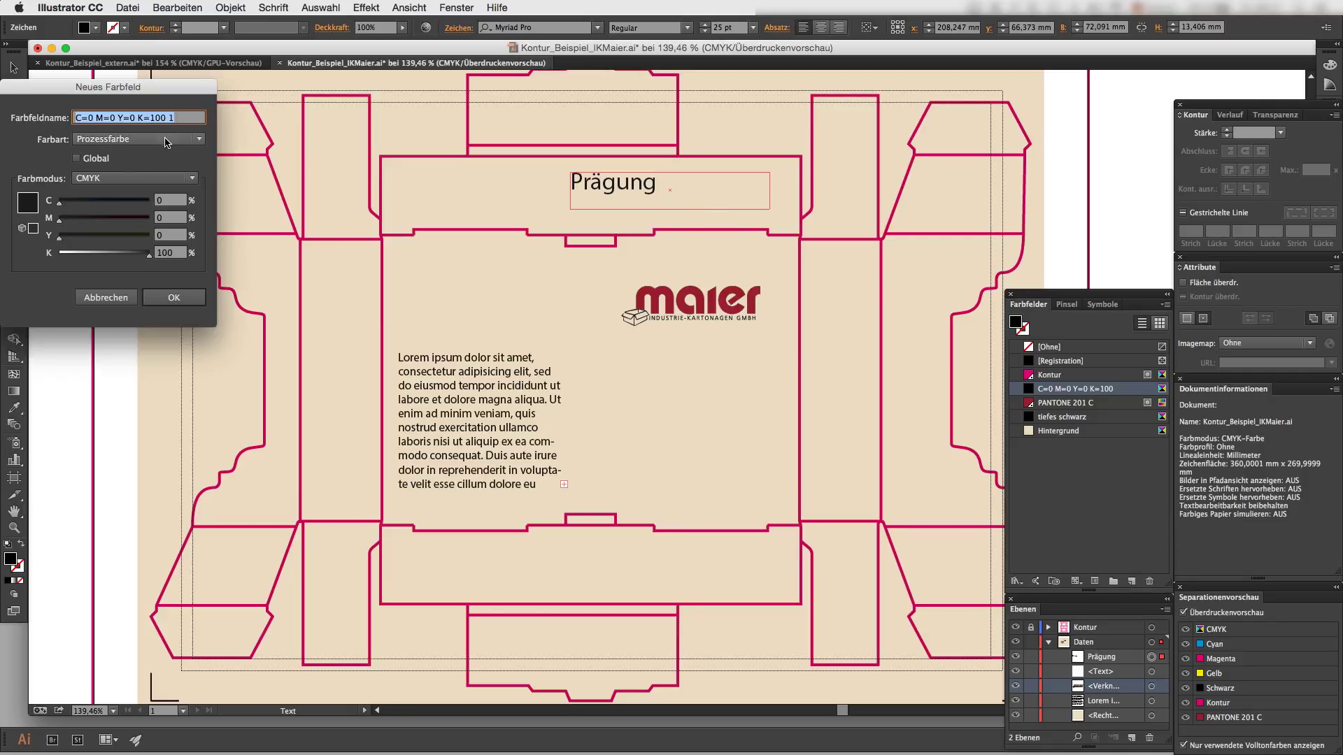
text(Prägung)
click(137, 138)
click(137, 151)
key(Return)
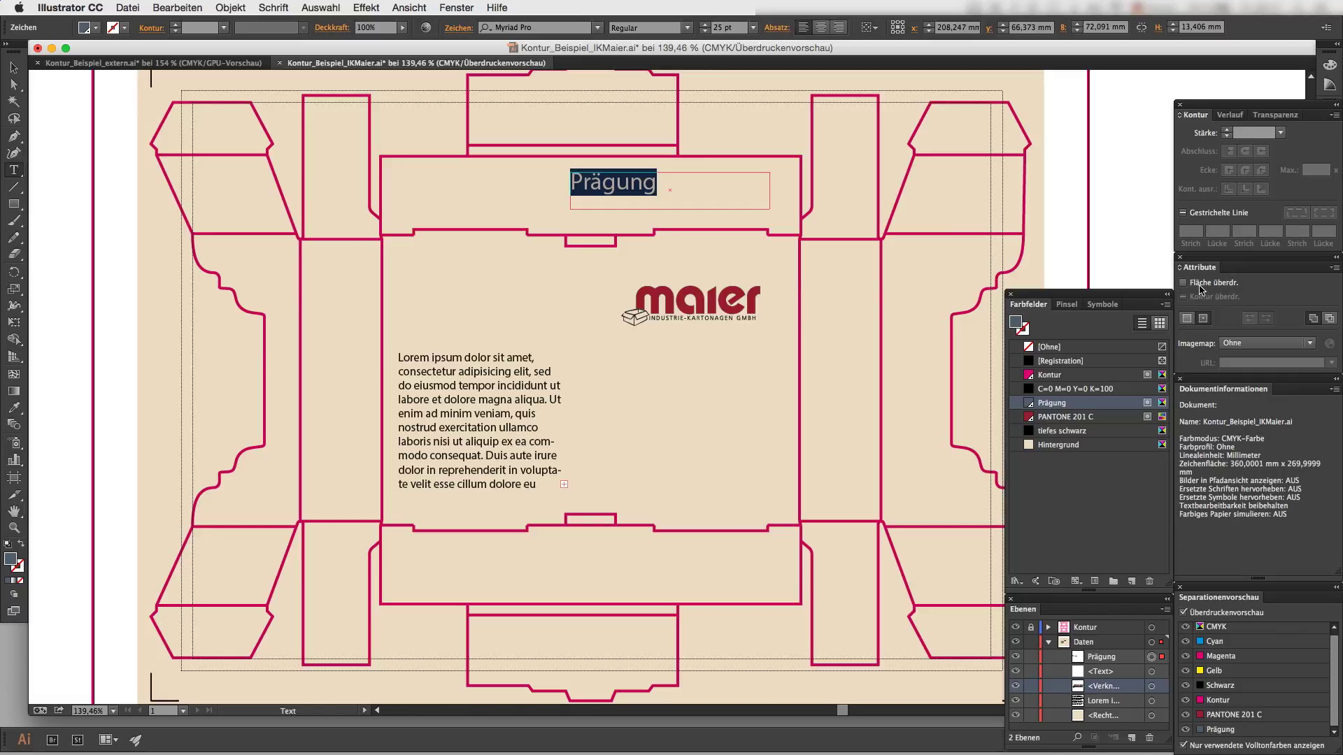
key(Escape)
click(331, 108)
Step: Place the linked image Schachtel_Beispielbild.png below the maier logo, about 55 mm wide and 52 mm high
click(128, 7)
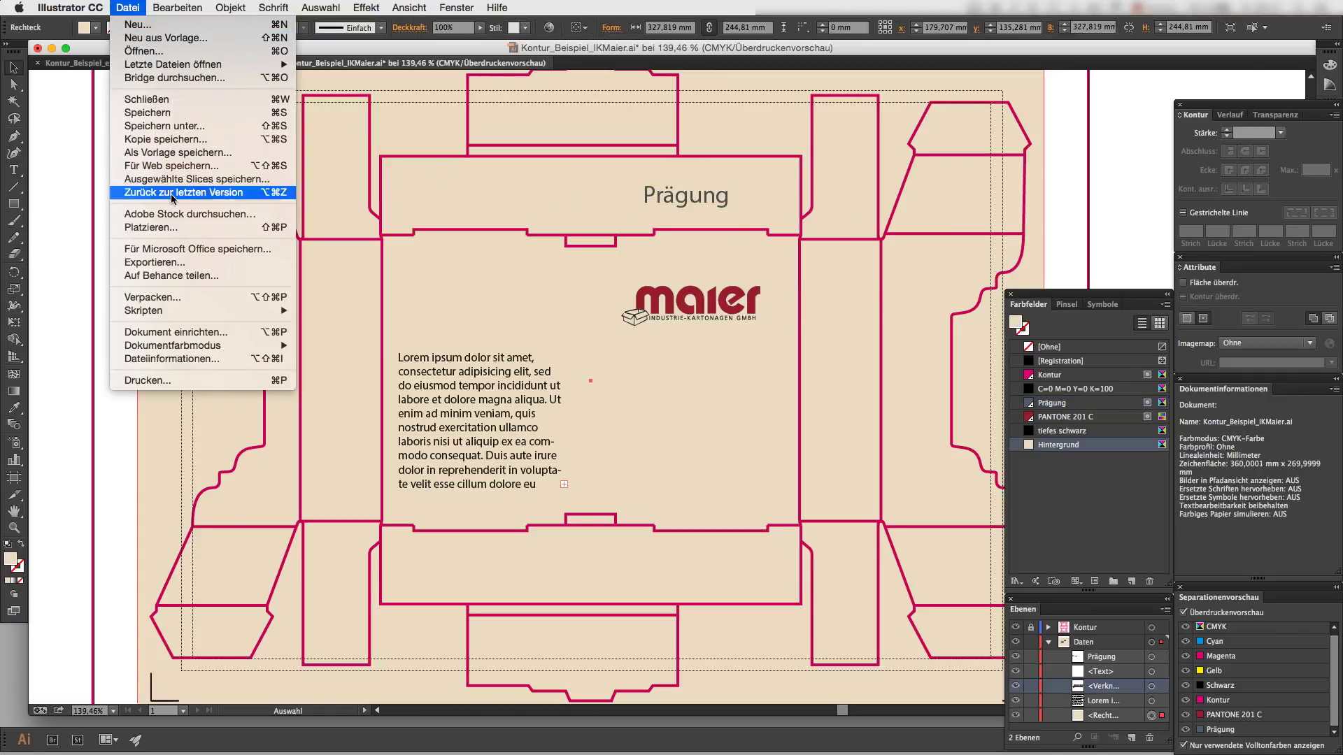
click(182, 228)
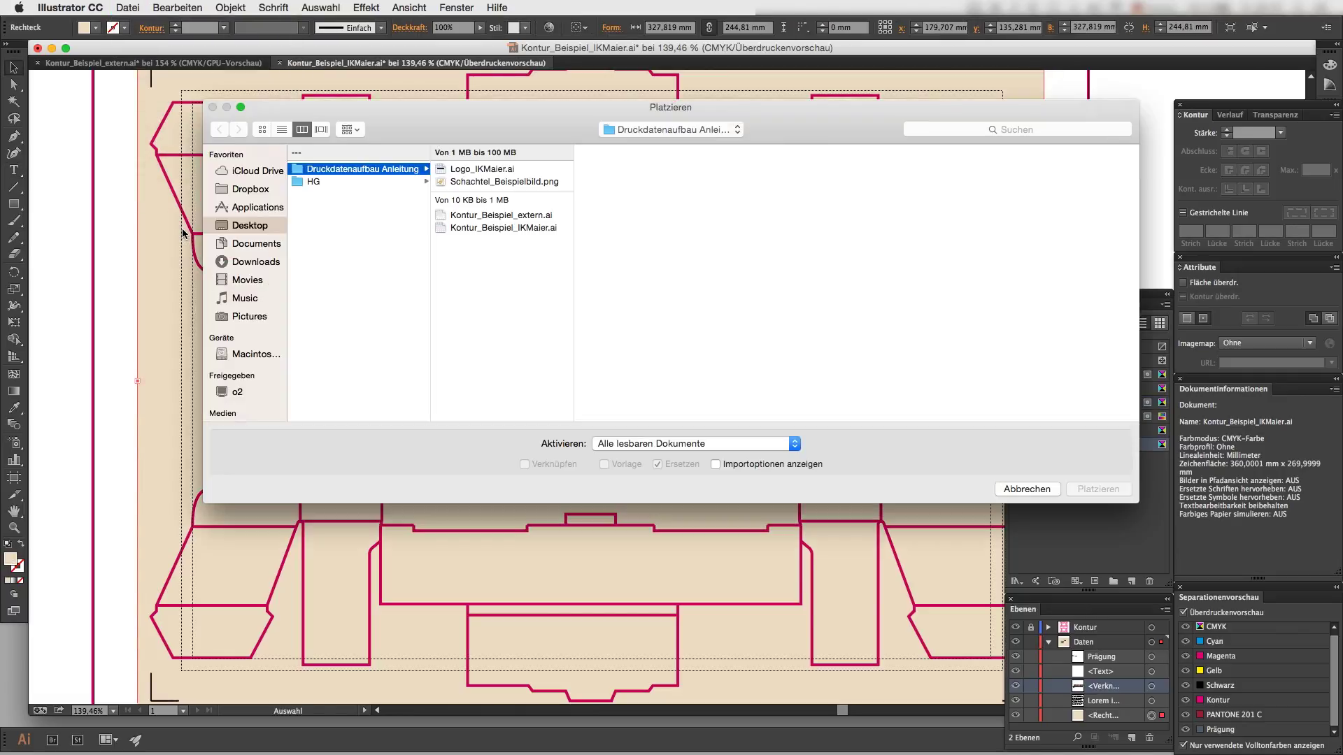
double_click(487, 183)
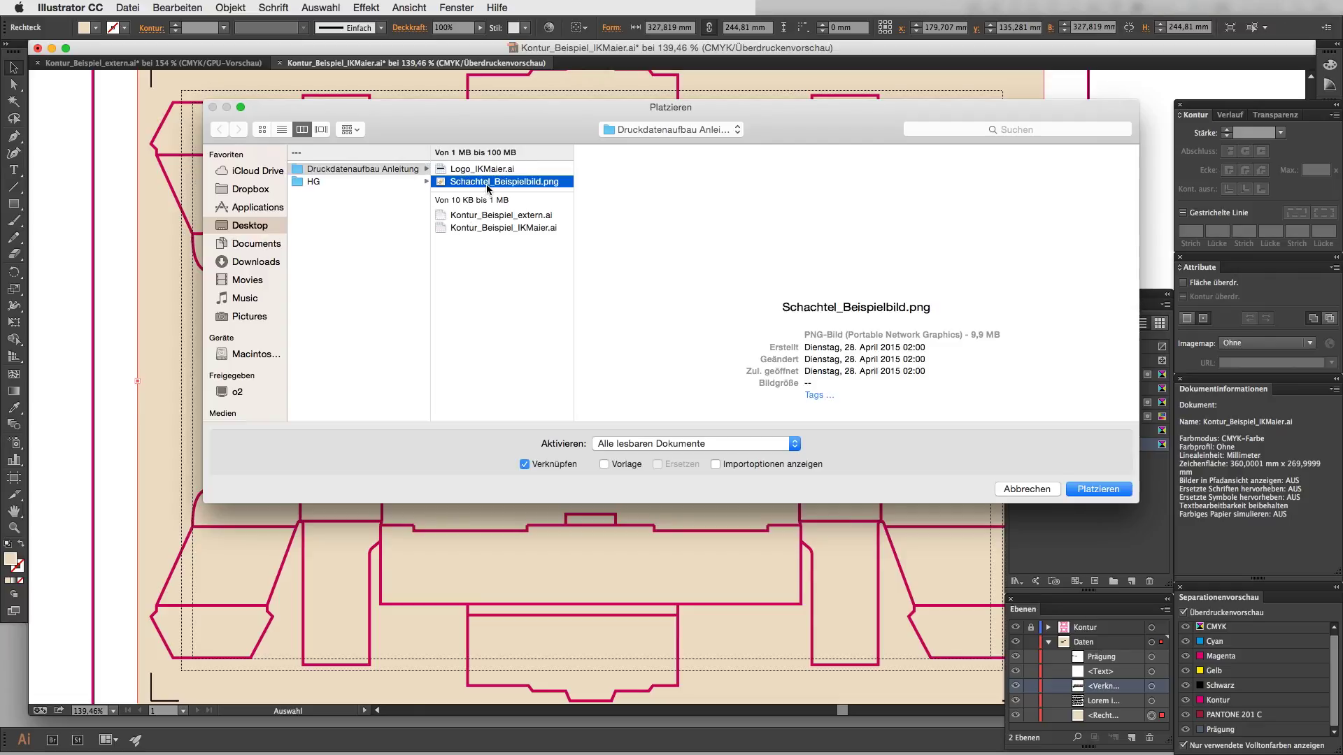
drag(629, 350, 787, 493)
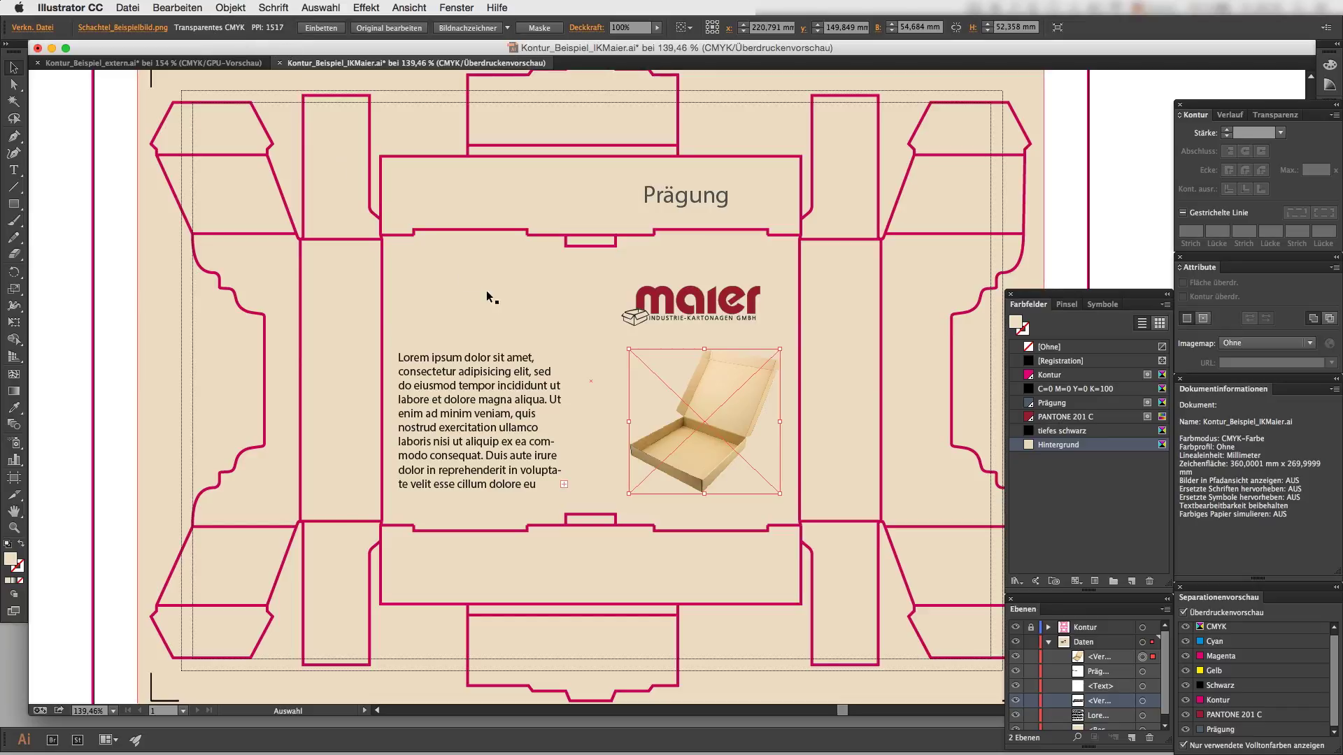
Step: Show the document information for linked images and scale the box picture beneath the logo down to about 45 × 43 mm
click(1334, 391)
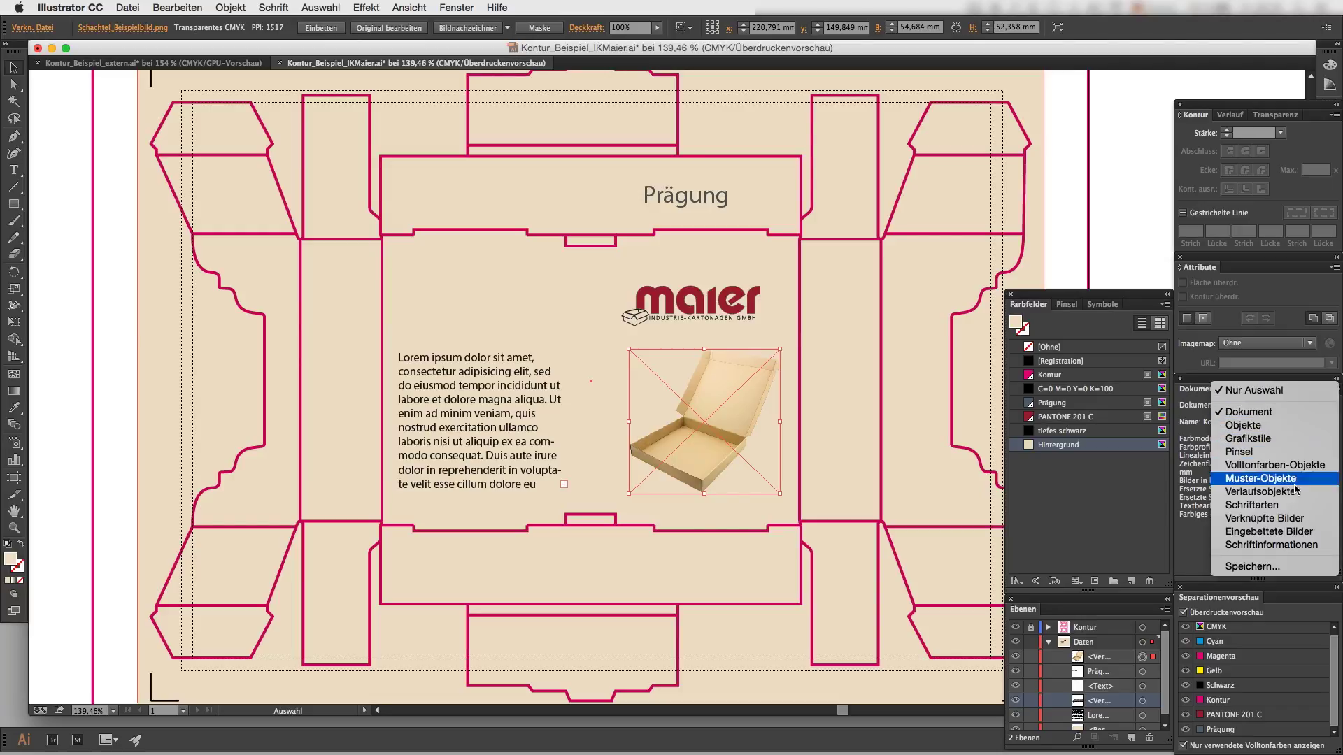
click(1293, 519)
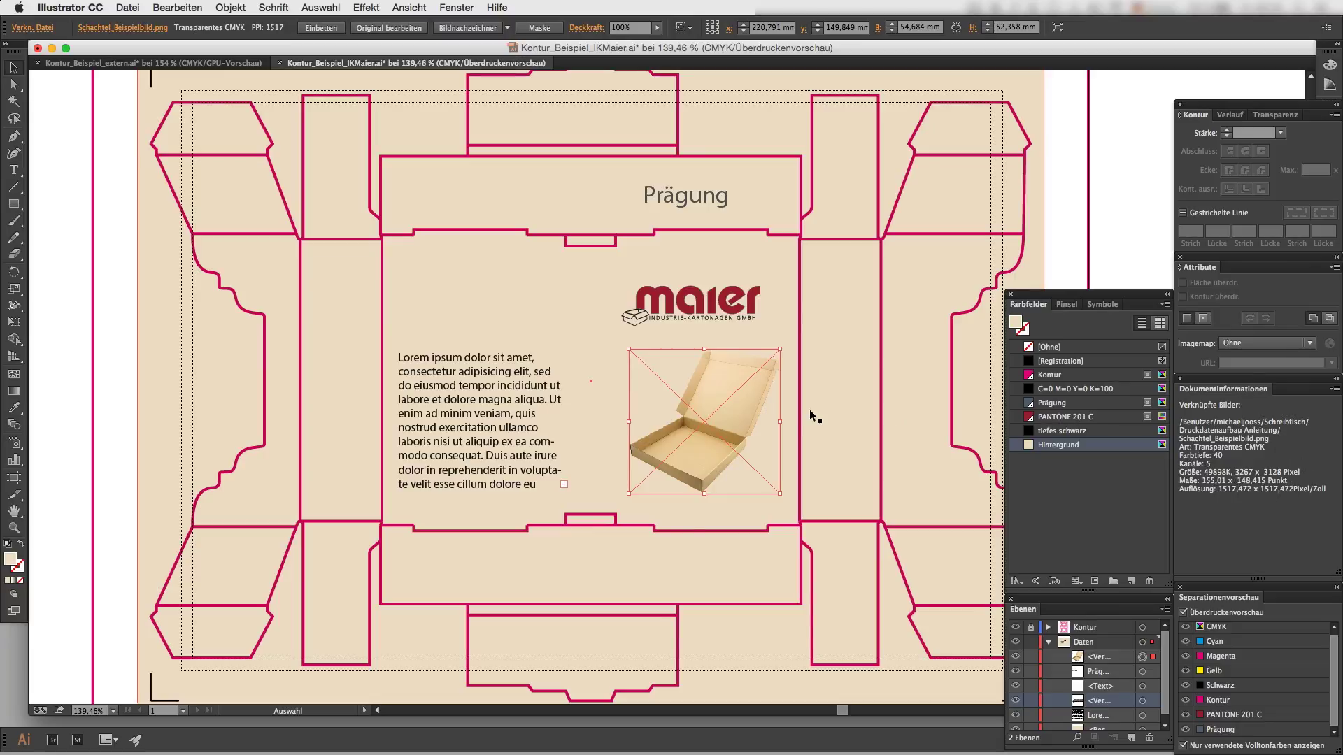
click(724, 417)
drag(724, 416, 725, 409)
drag(780, 486, 760, 460)
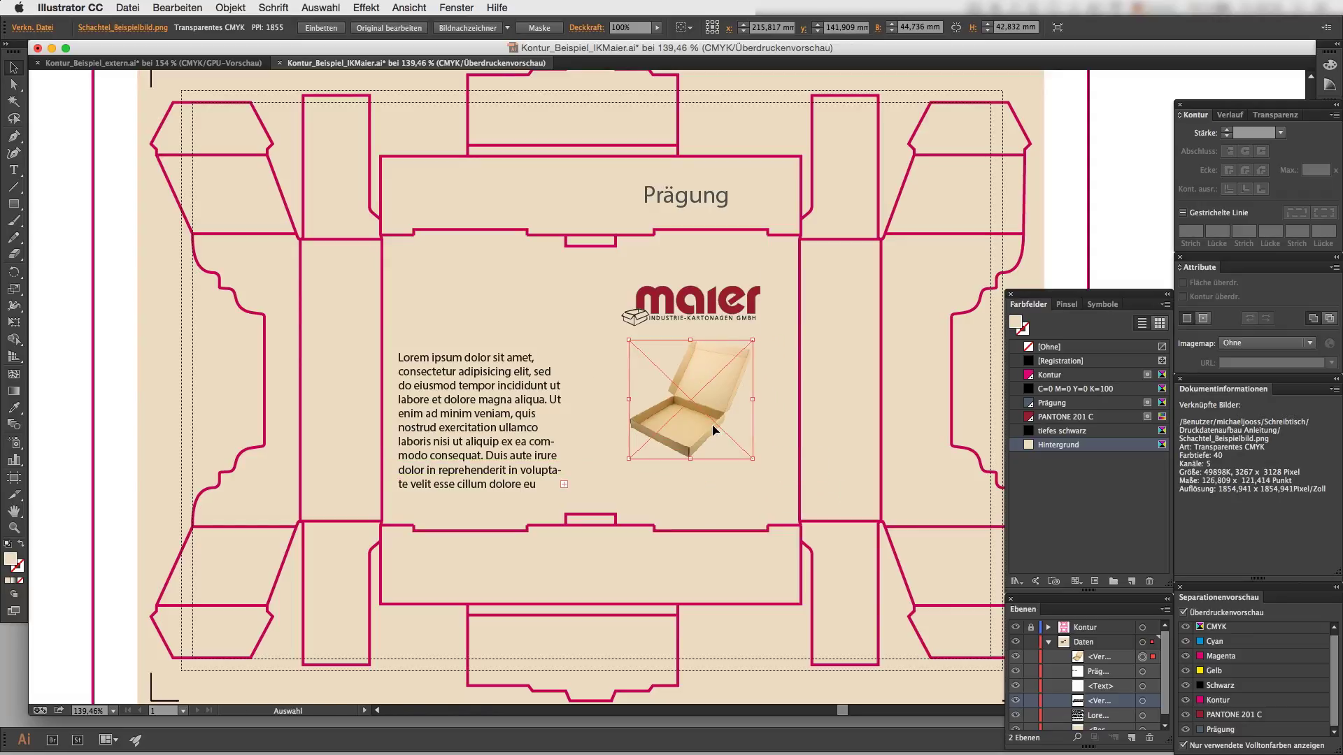
drag(704, 418, 718, 438)
Step: Move the Lorem ipsum text block slightly up within the central panel
drag(620, 436, 620, 436)
drag(486, 418, 495, 397)
drag(492, 390, 493, 388)
click(598, 435)
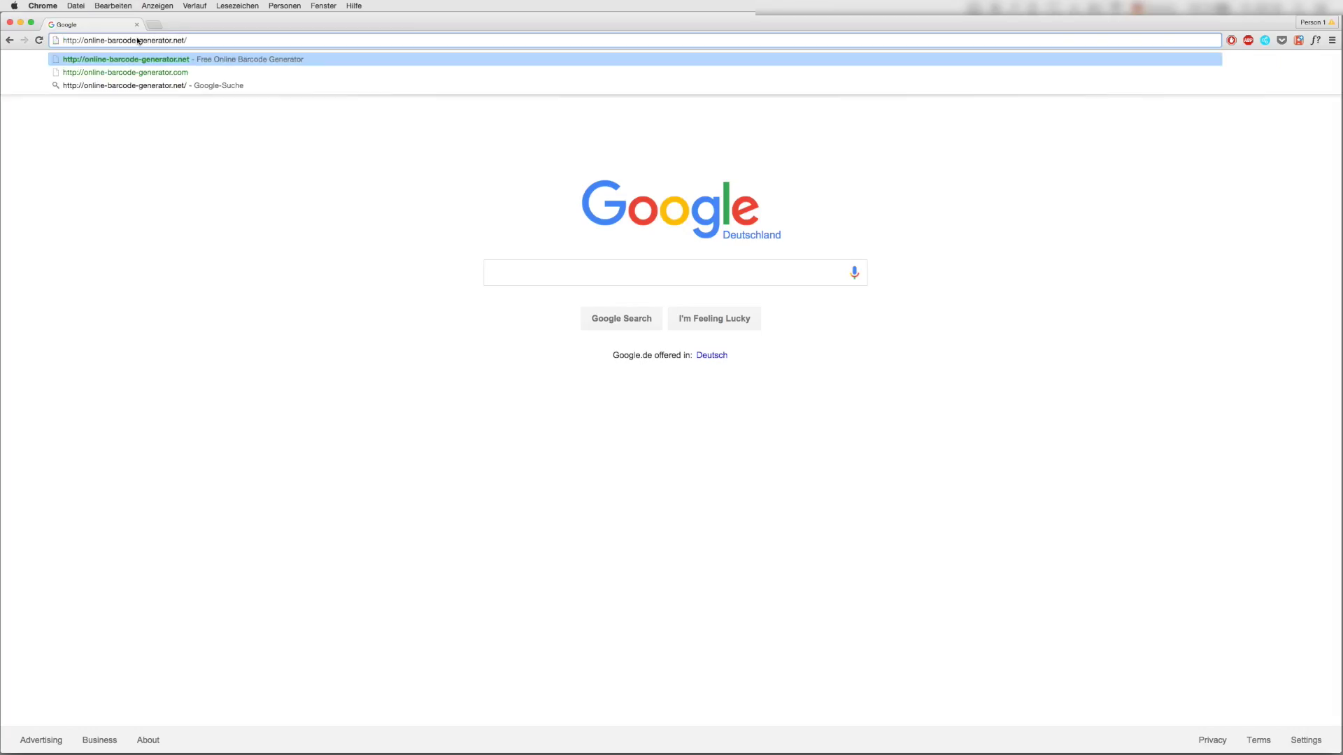
key(Return)
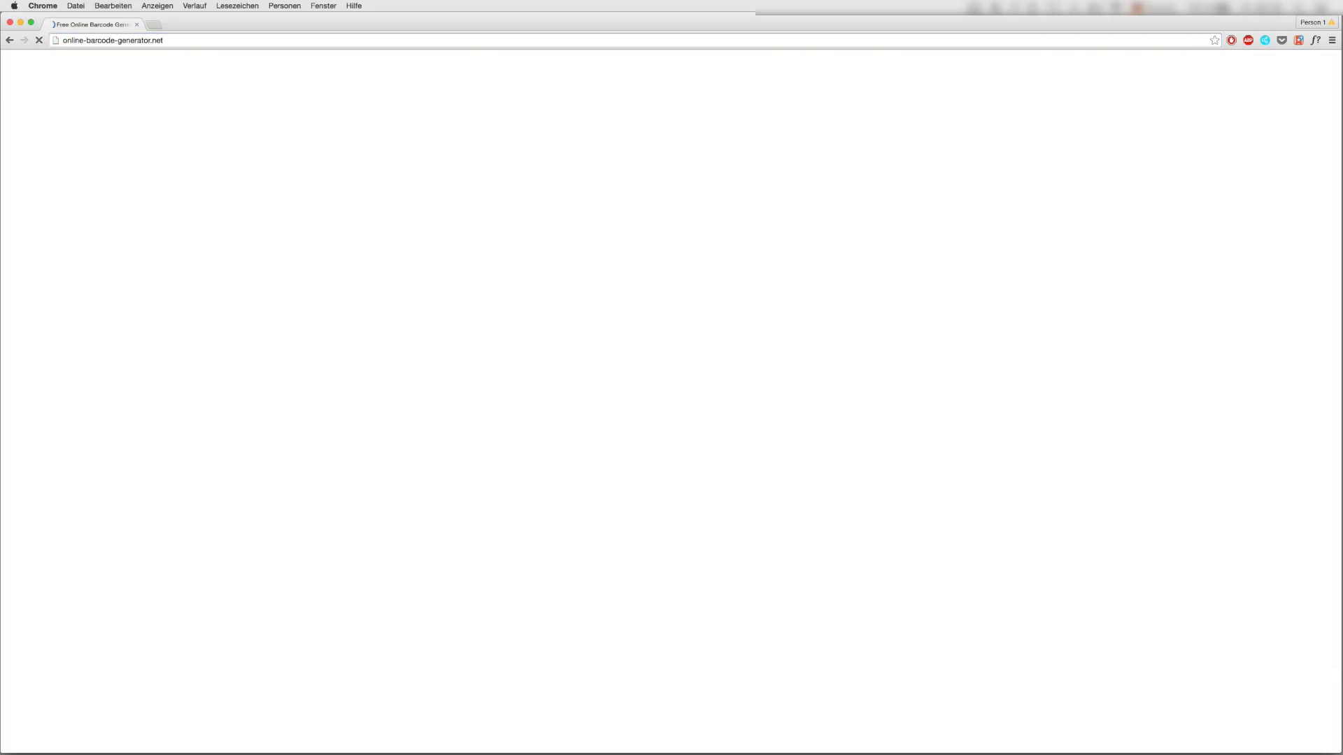
click(644, 278)
click(633, 319)
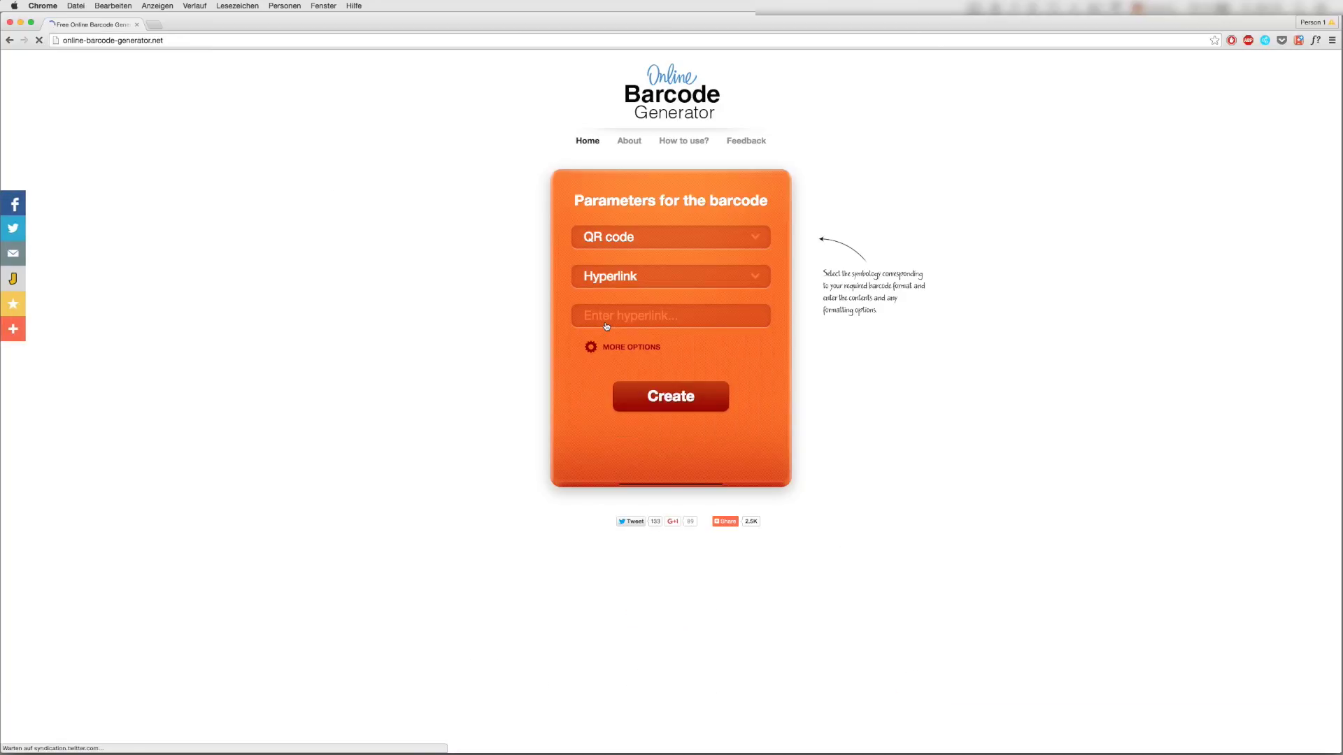
click(633, 322)
text(www.ikmaier.de)
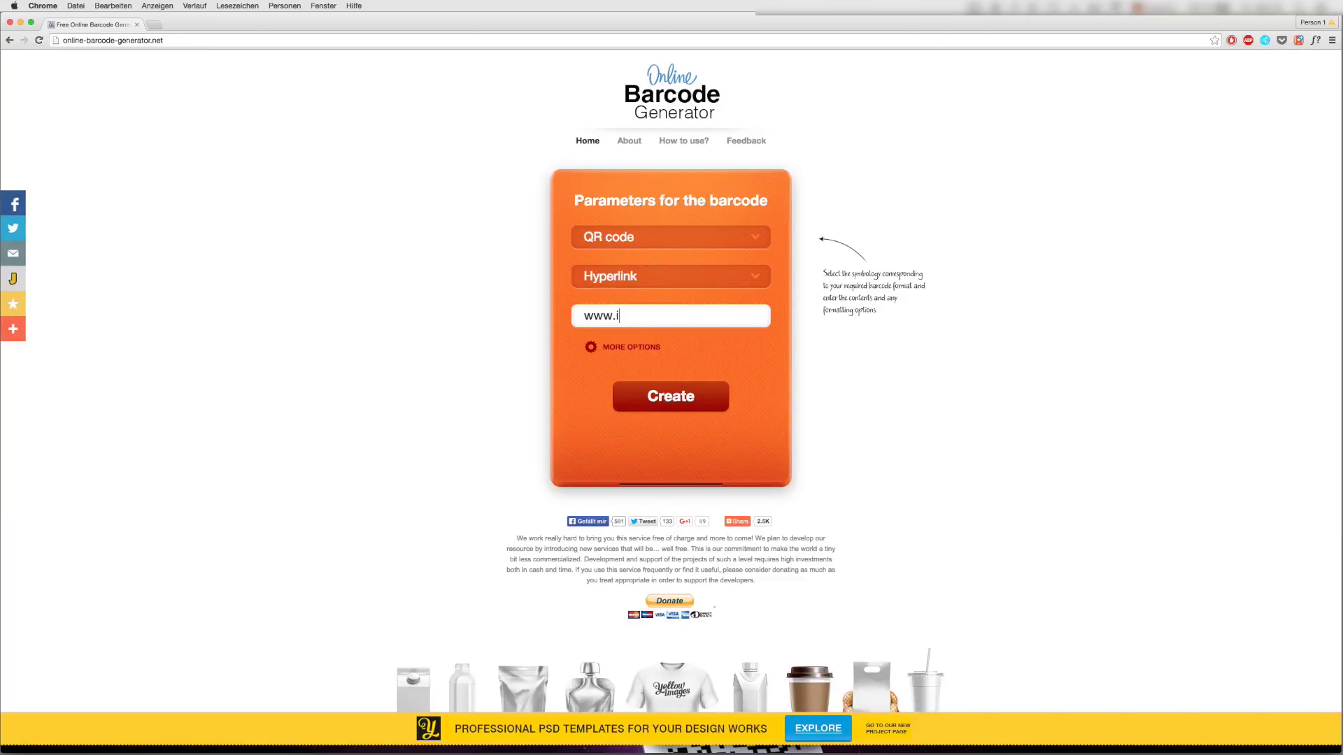
click(614, 347)
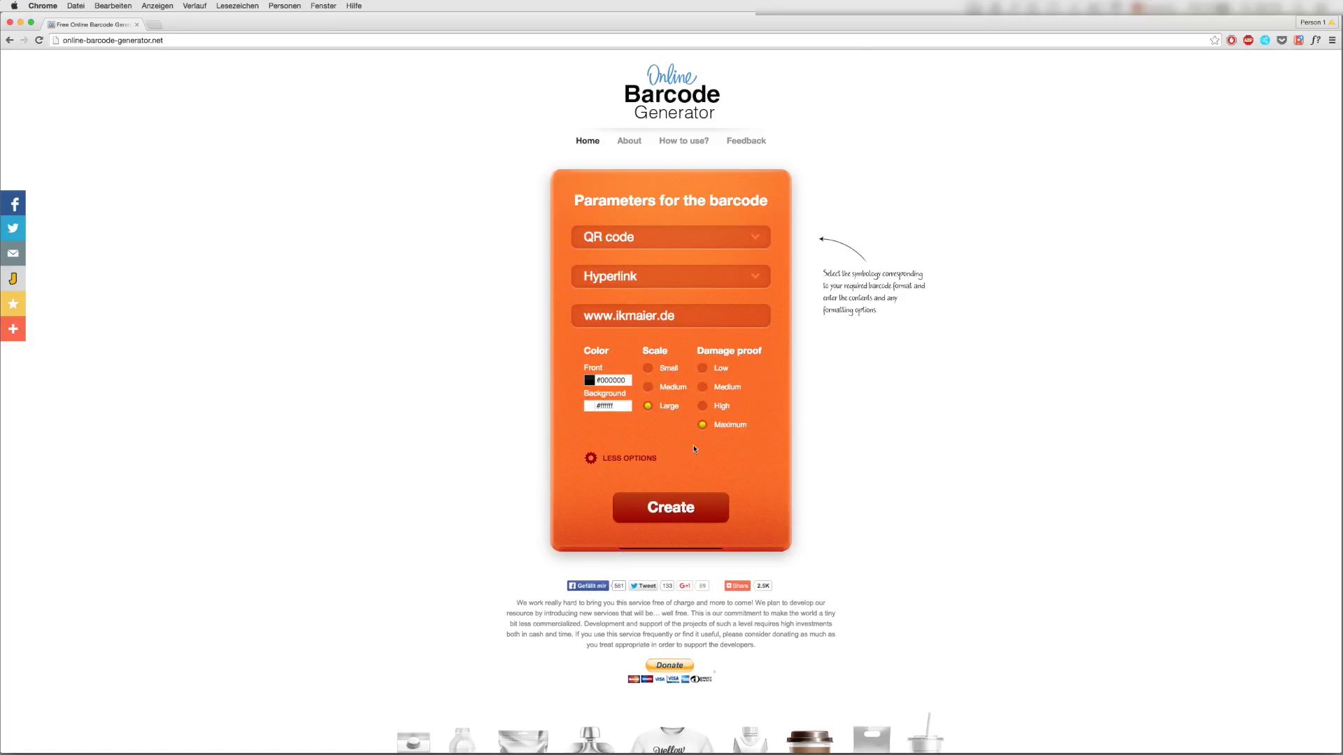
click(678, 506)
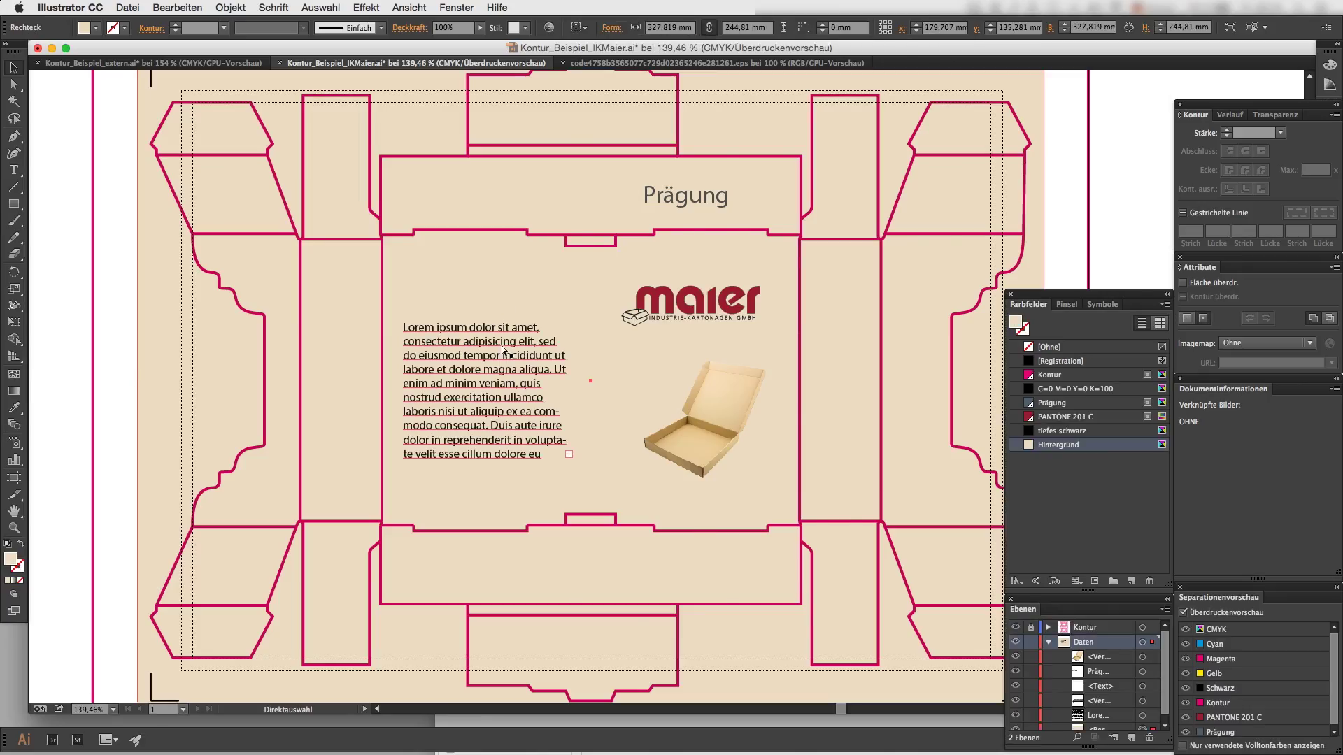
Step: Paste the QR code into the Illustrator layout and scale it down beneath the Lorem ipsum text, shifting the text up to make room
key(ctrl+v)
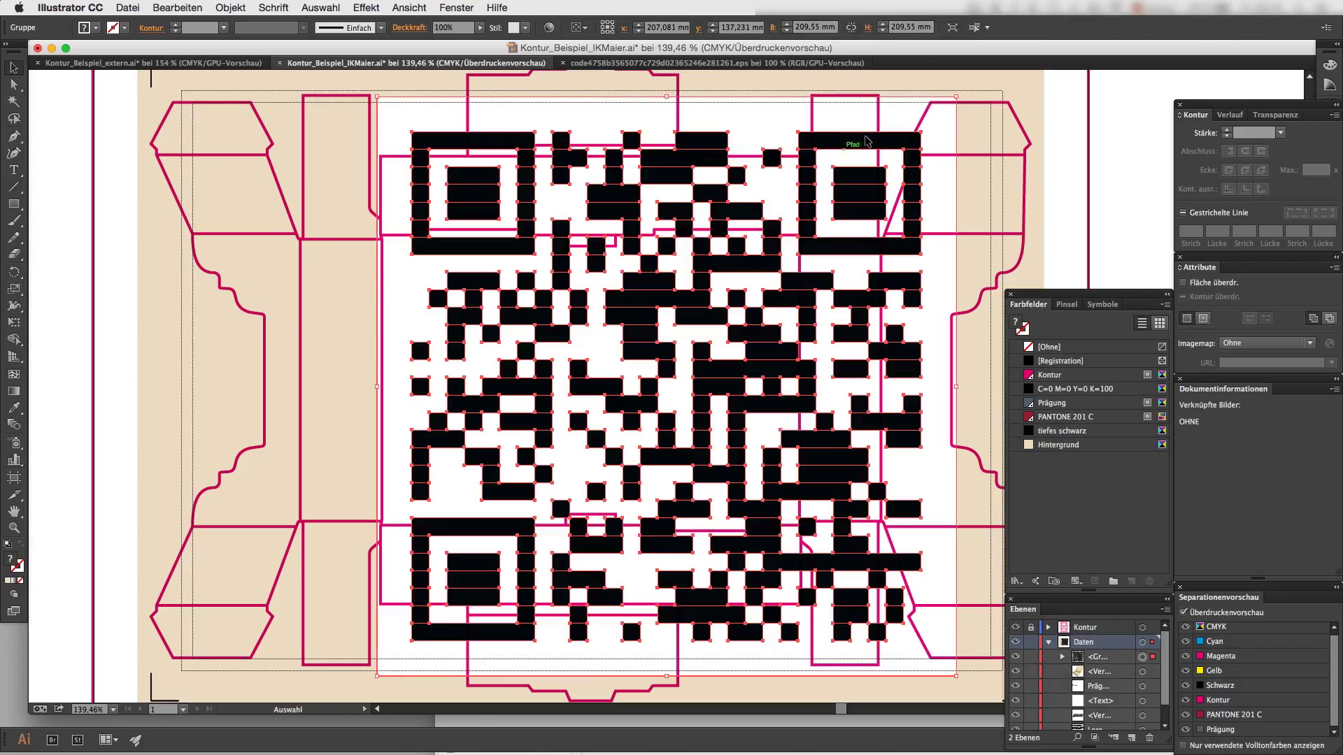
drag(956, 96, 488, 473)
drag(479, 390, 479, 369)
click(599, 502)
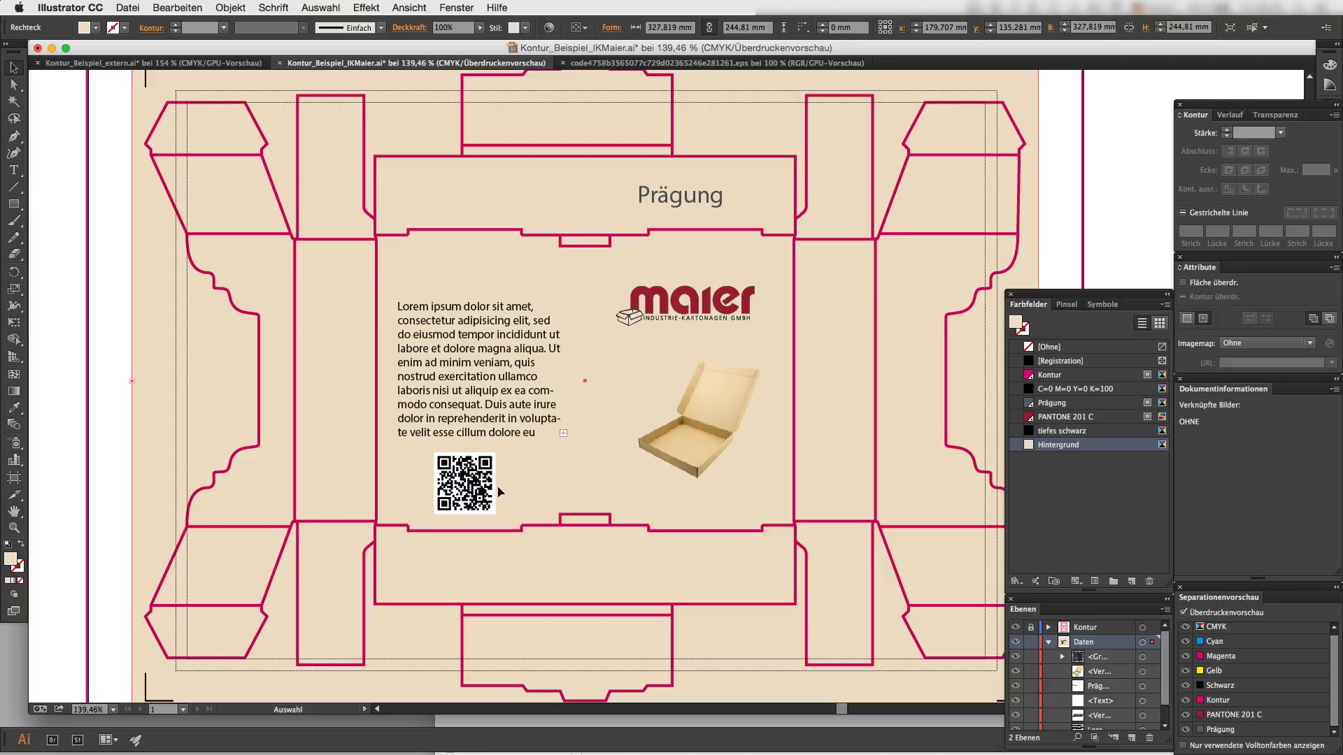
scroll(498, 492, up, 10)
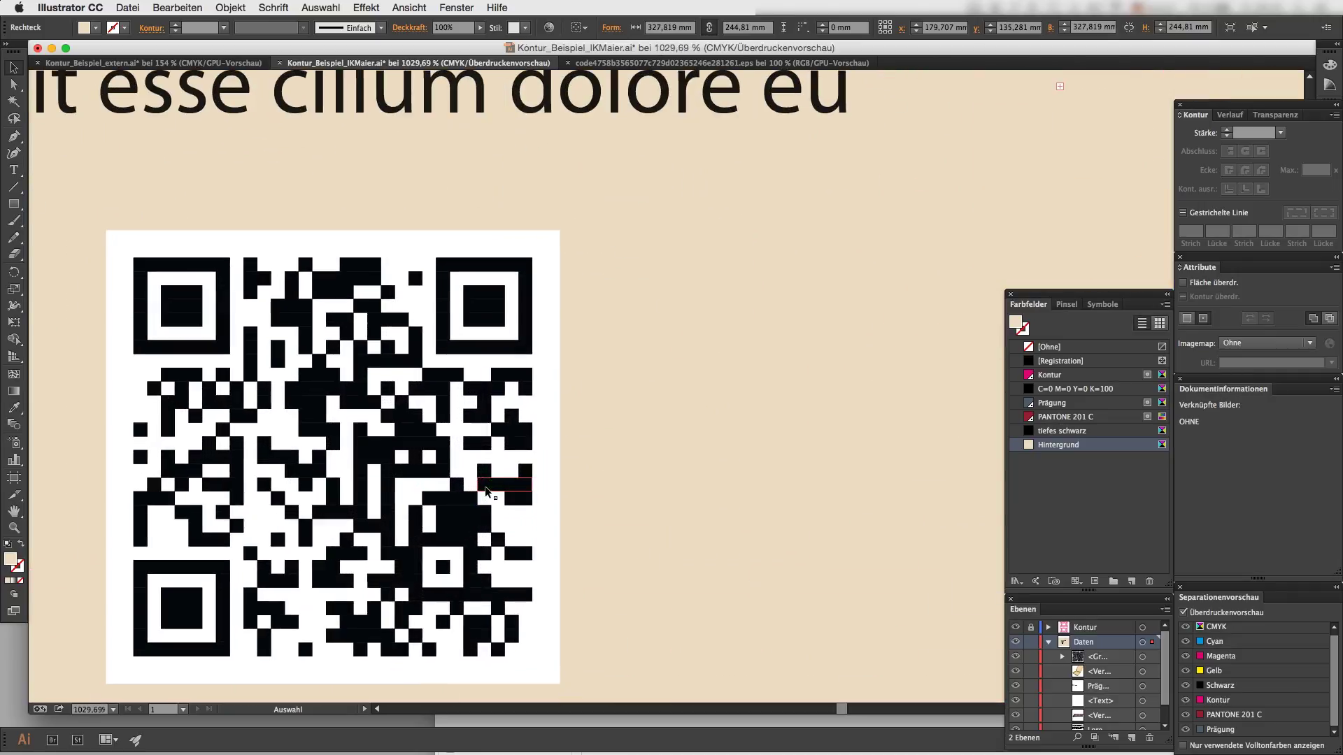
scroll(485, 485, down, 3)
scroll(485, 485, left, 3)
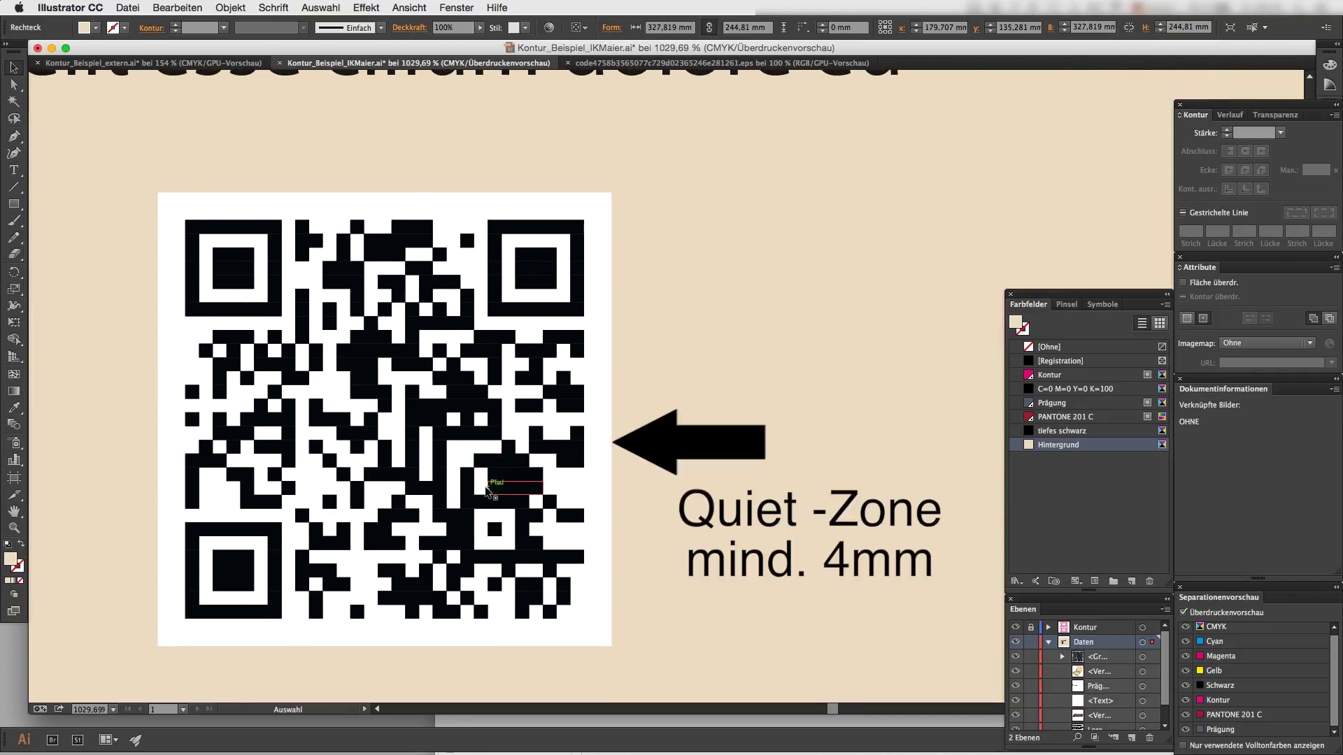
scroll(488, 490, down, 10)
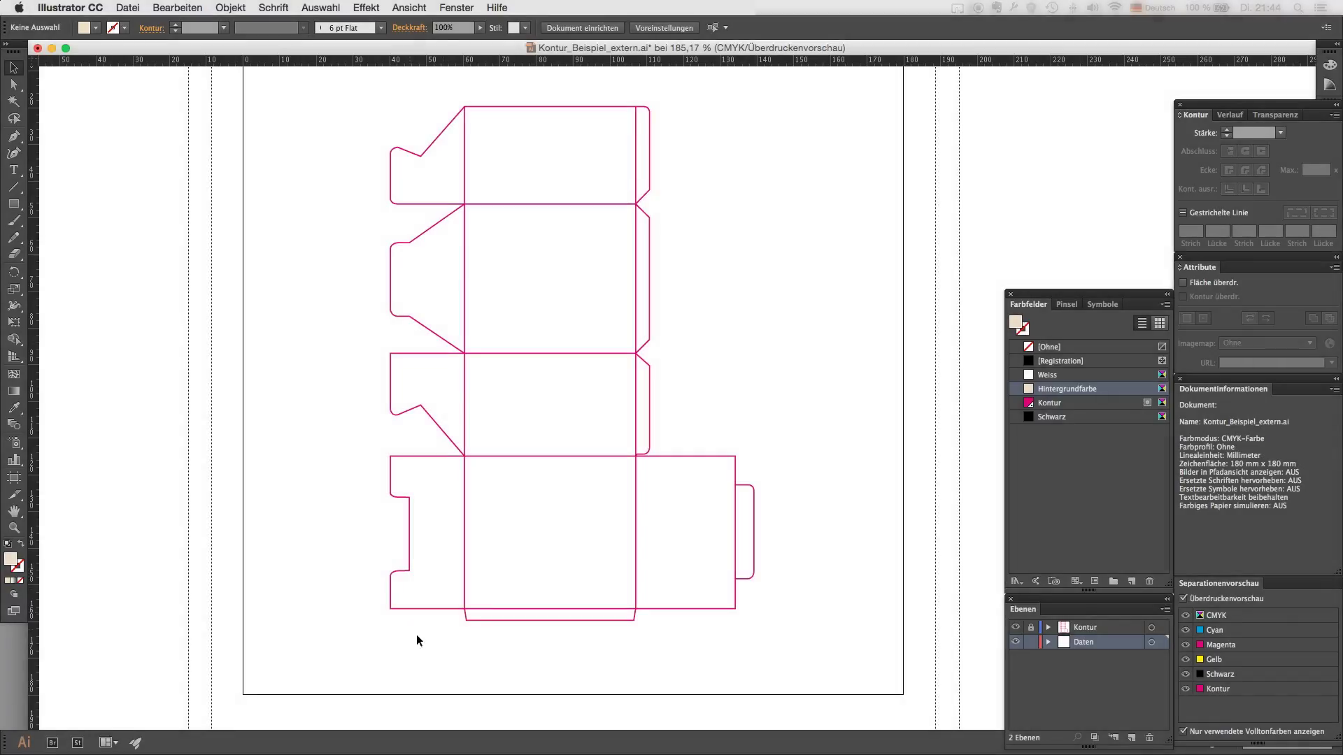
Step: Draw a Hintergrundfarbe rectangle about 109 mm wide and 151 mm high behind the whole die line of Kontur_Beispiel_extern.ai
click(13, 203)
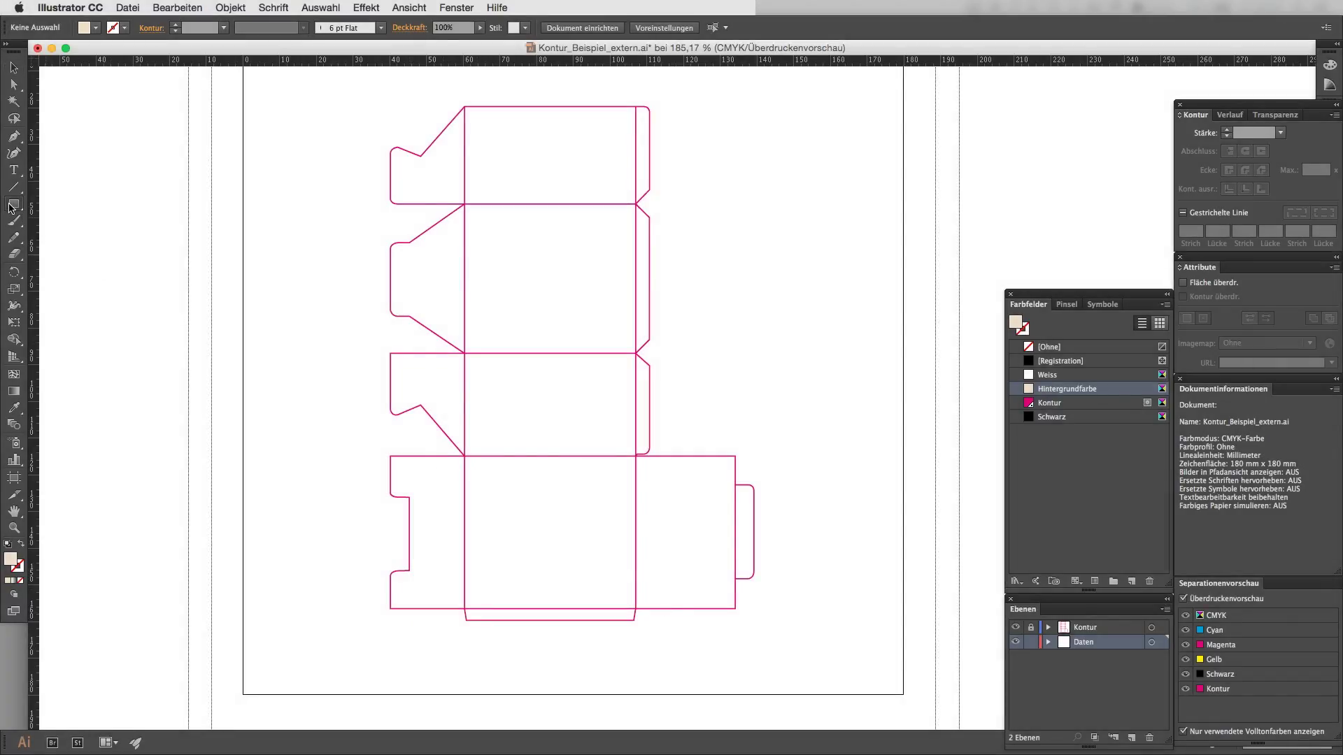
drag(370, 88, 768, 643)
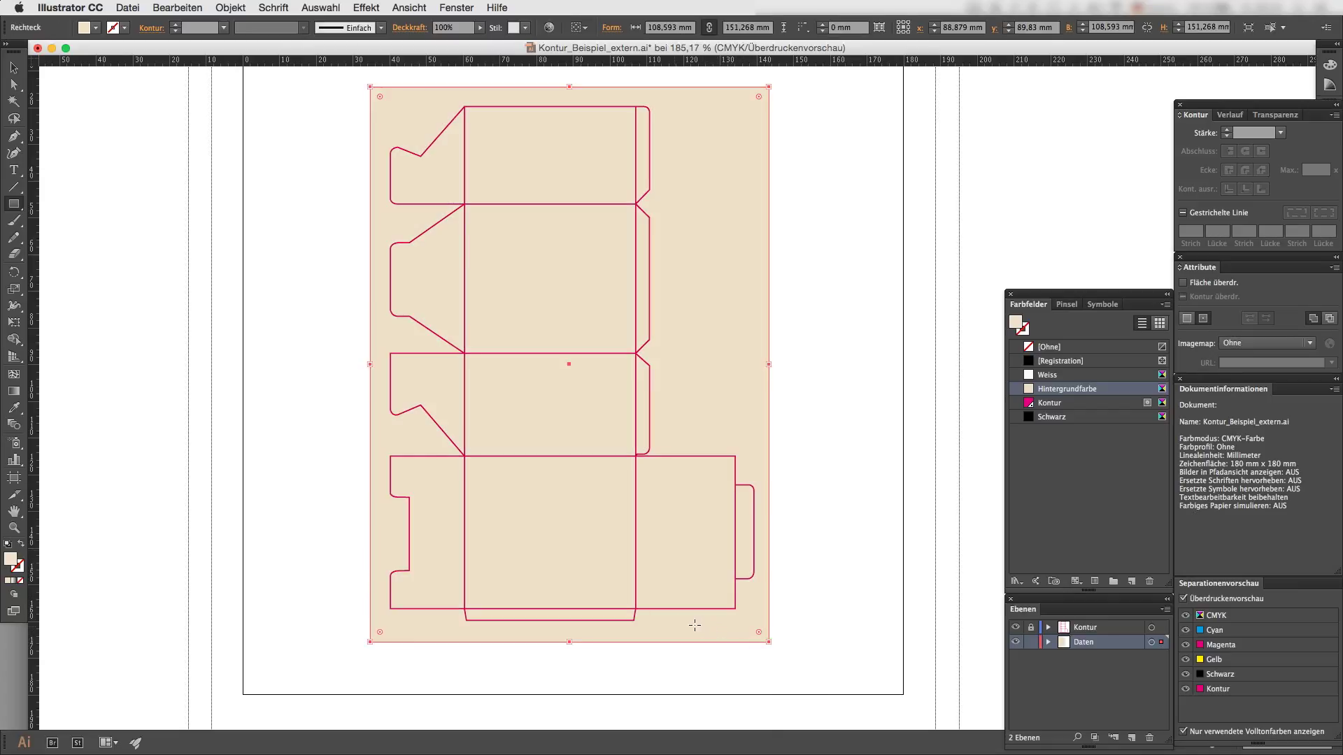
key(v)
click(333, 538)
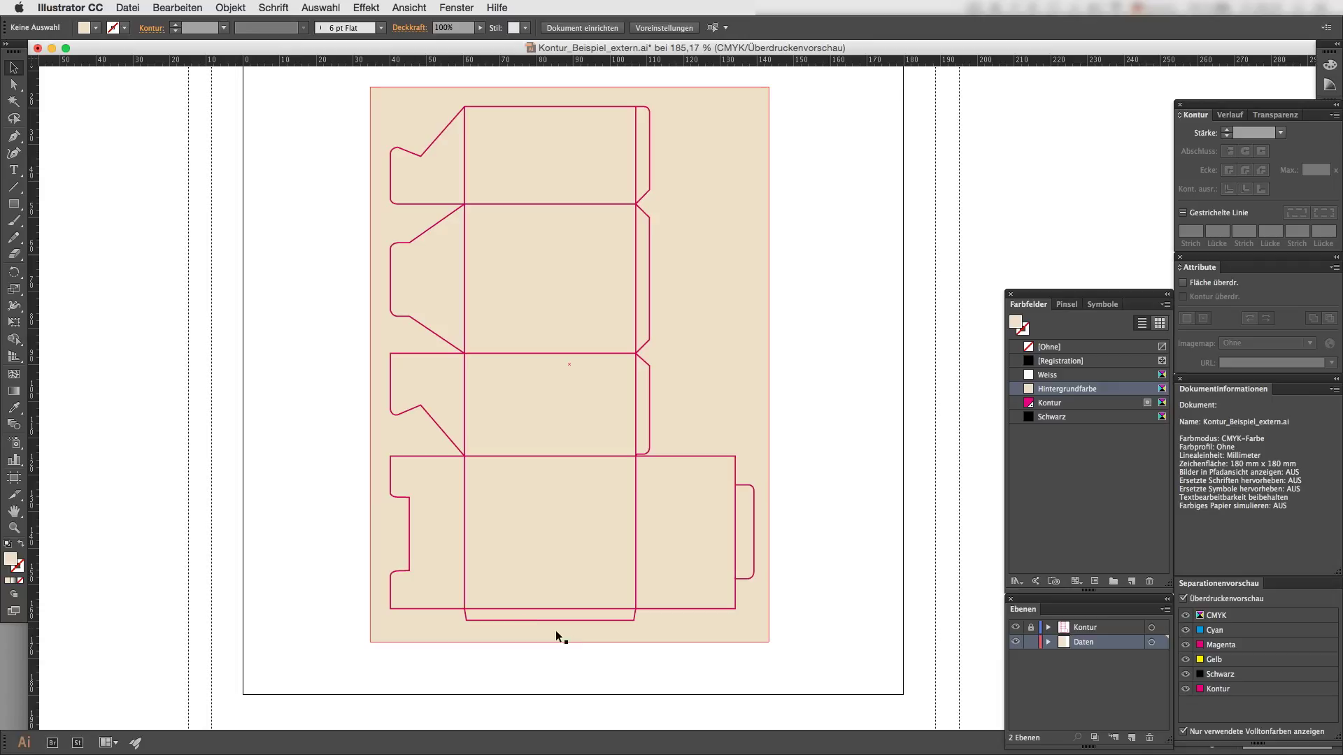
Step: Draw a rectangle filled with Weiss, about 50 mm wide and 4 mm high, over the narrow glue flap below the lowest panel
scroll(573, 620, up, 5)
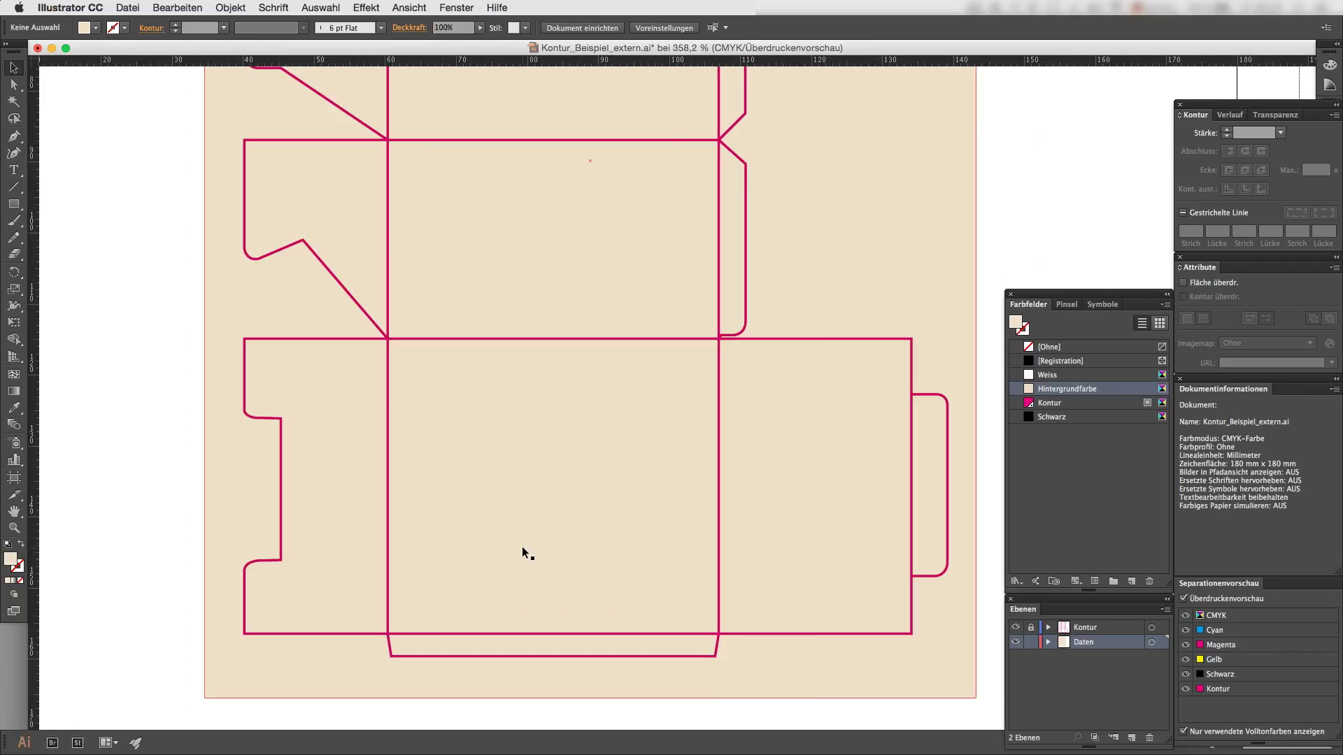
click(14, 203)
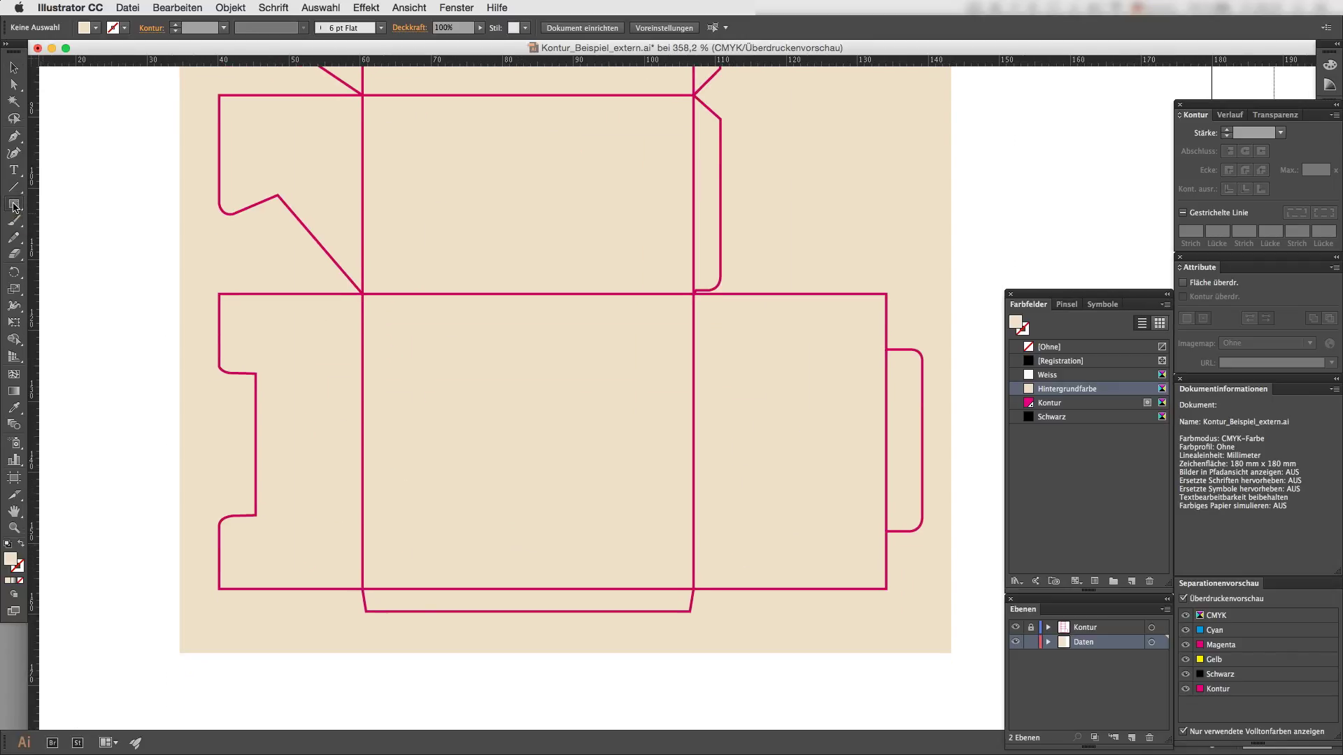
click(95, 28)
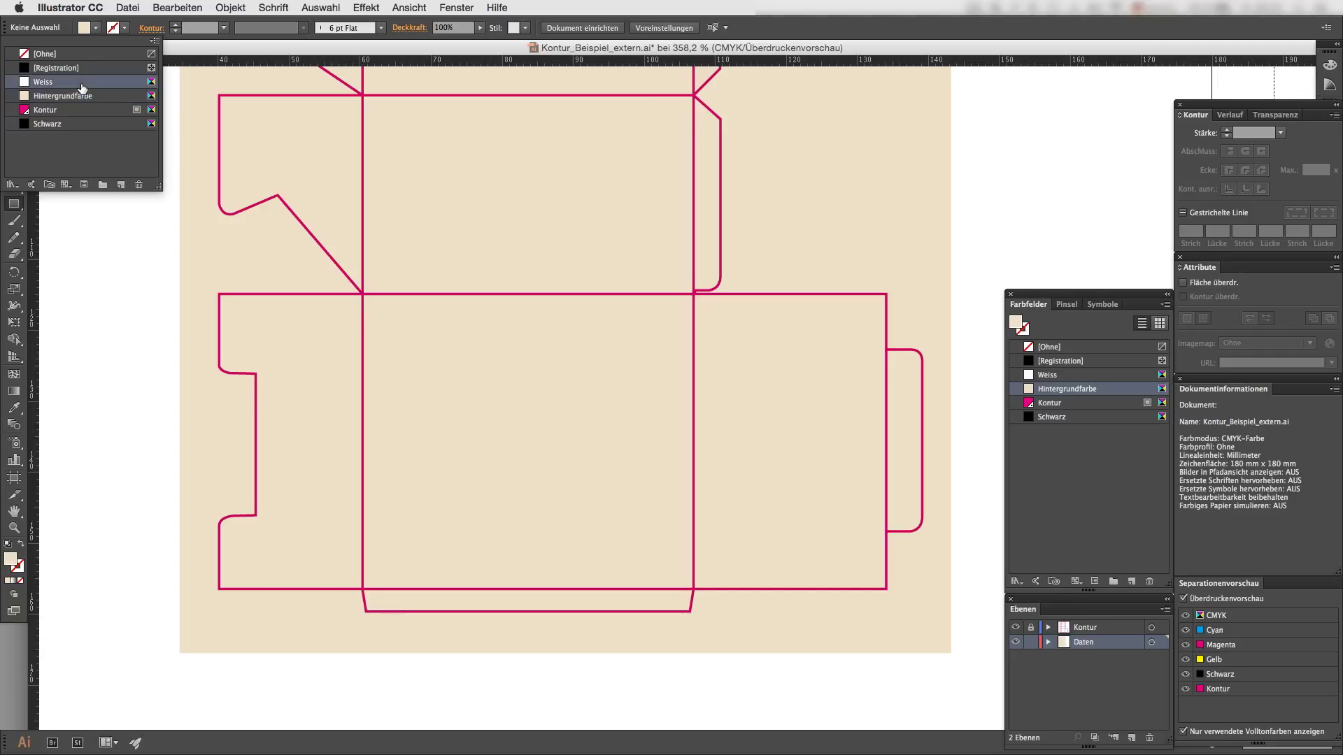
click(348, 627)
mouse_move(349, 626)
mouse_down()
mouse_move(507, 603)
mouse_move(704, 599)
mouse_up()
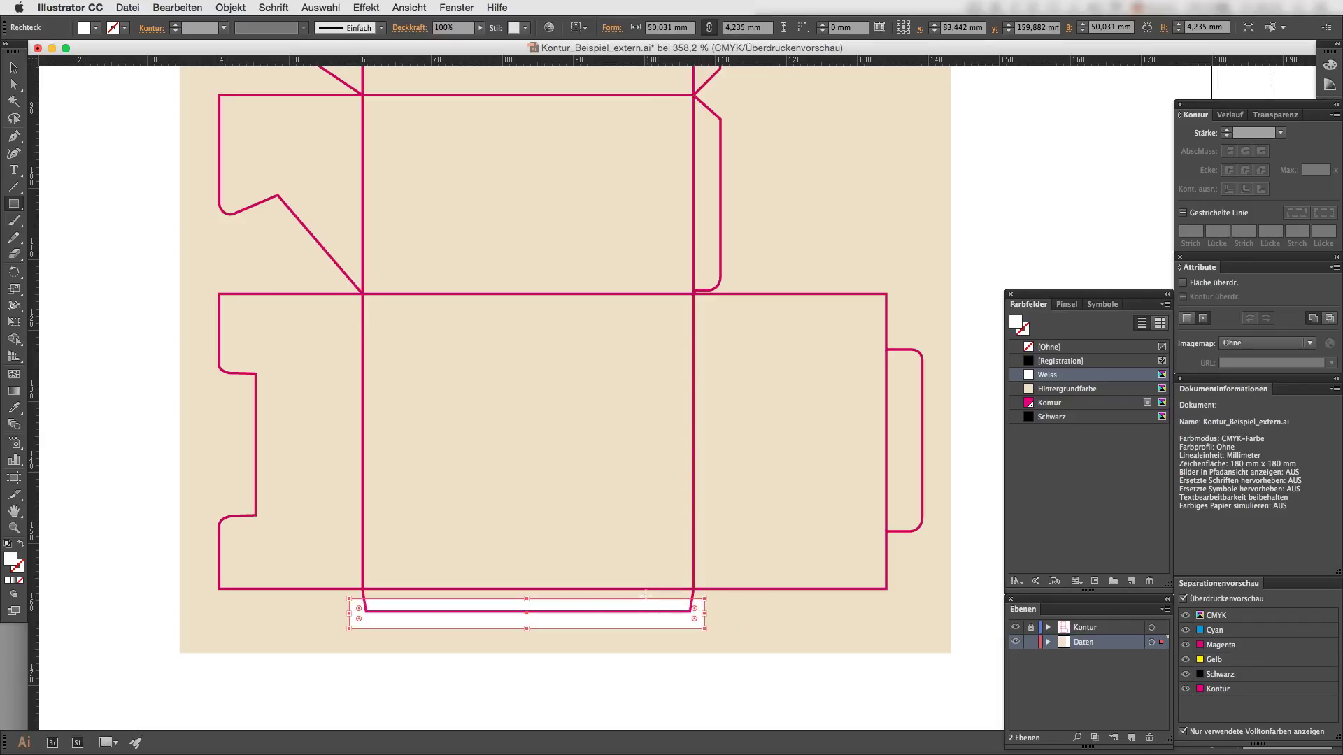
scroll(645, 595, up, 4)
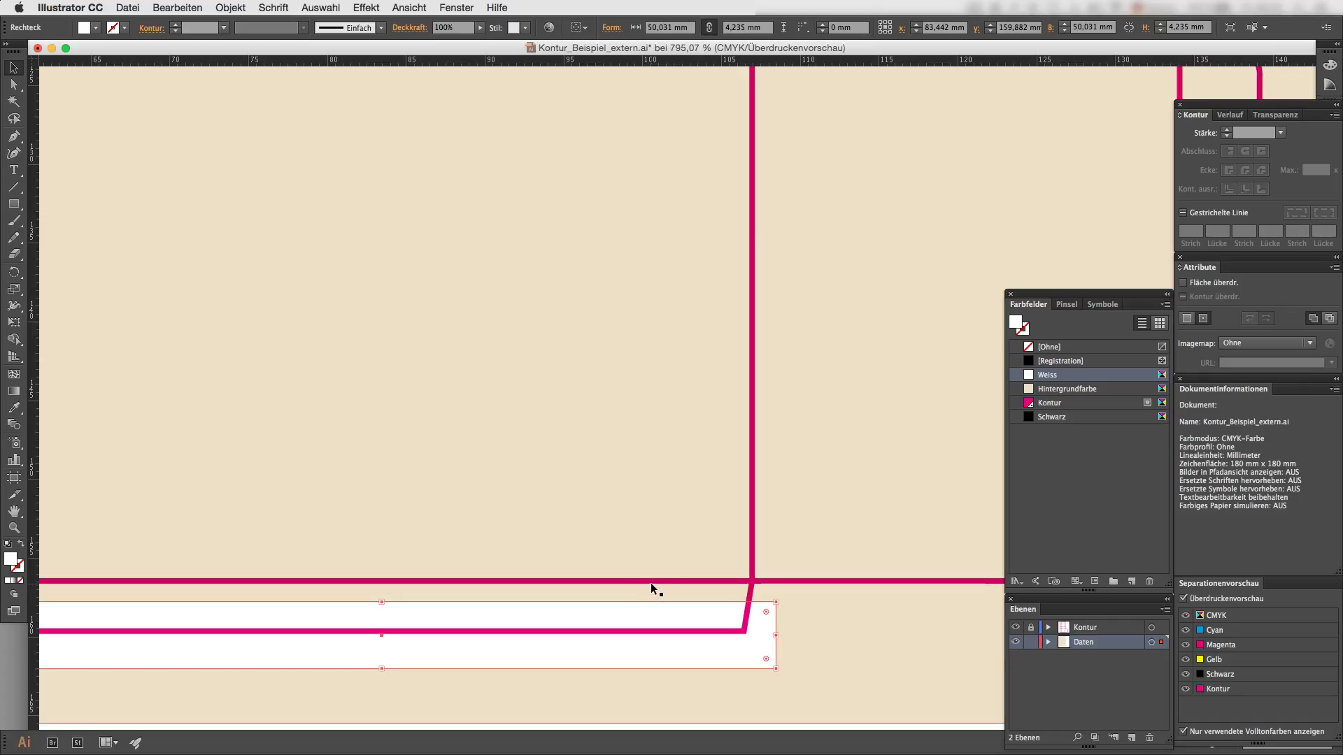
click(1186, 659)
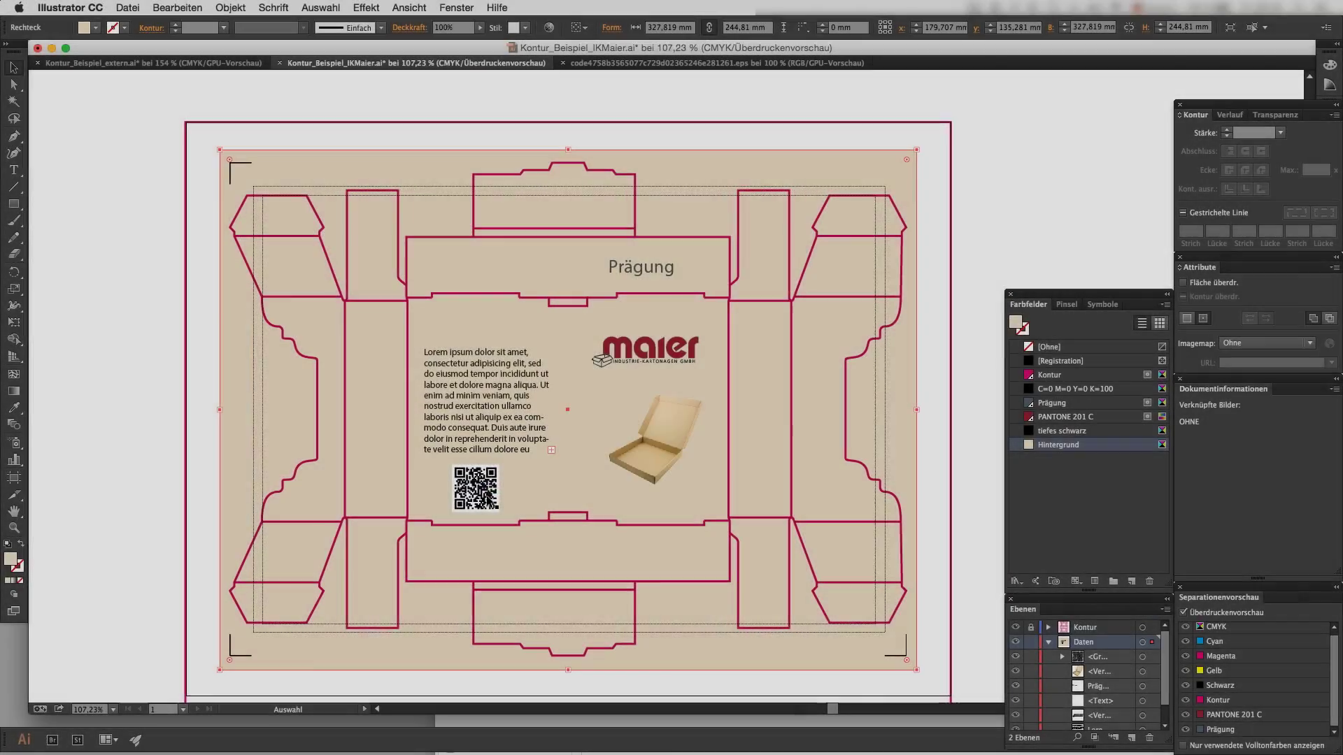
Step: Check the separations of Kontur_Beispiel_IKMaier.ai by toggling the CMYK, Kontur, PANTONE 201 C and Prägung plates
click(639, 449)
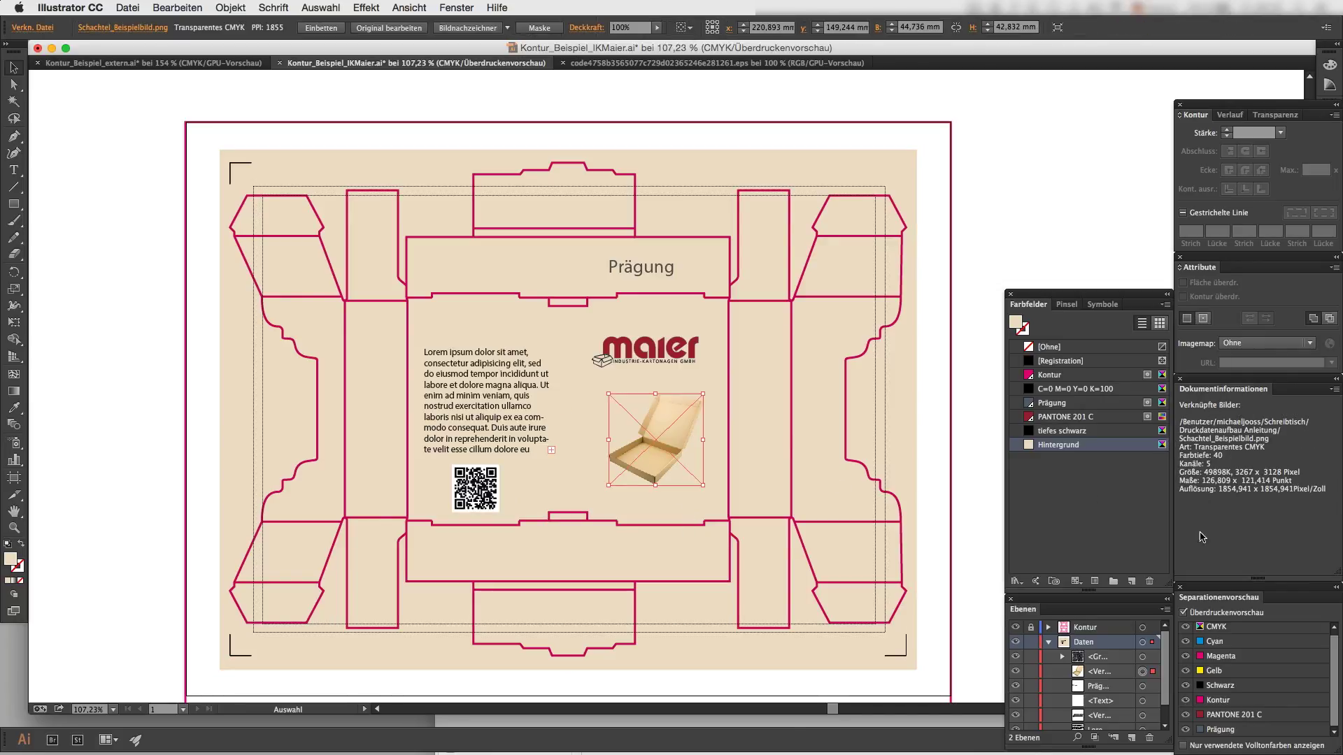
click(1185, 627)
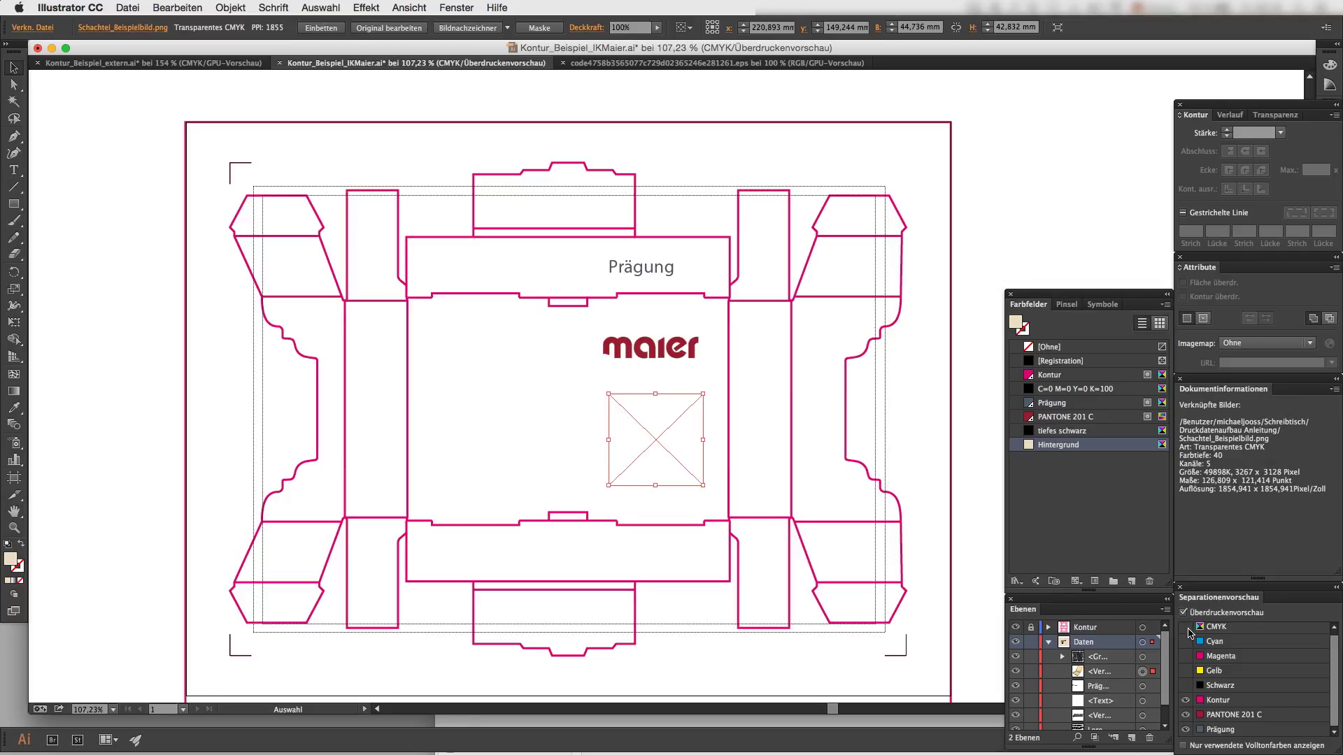
click(1185, 626)
click(1186, 701)
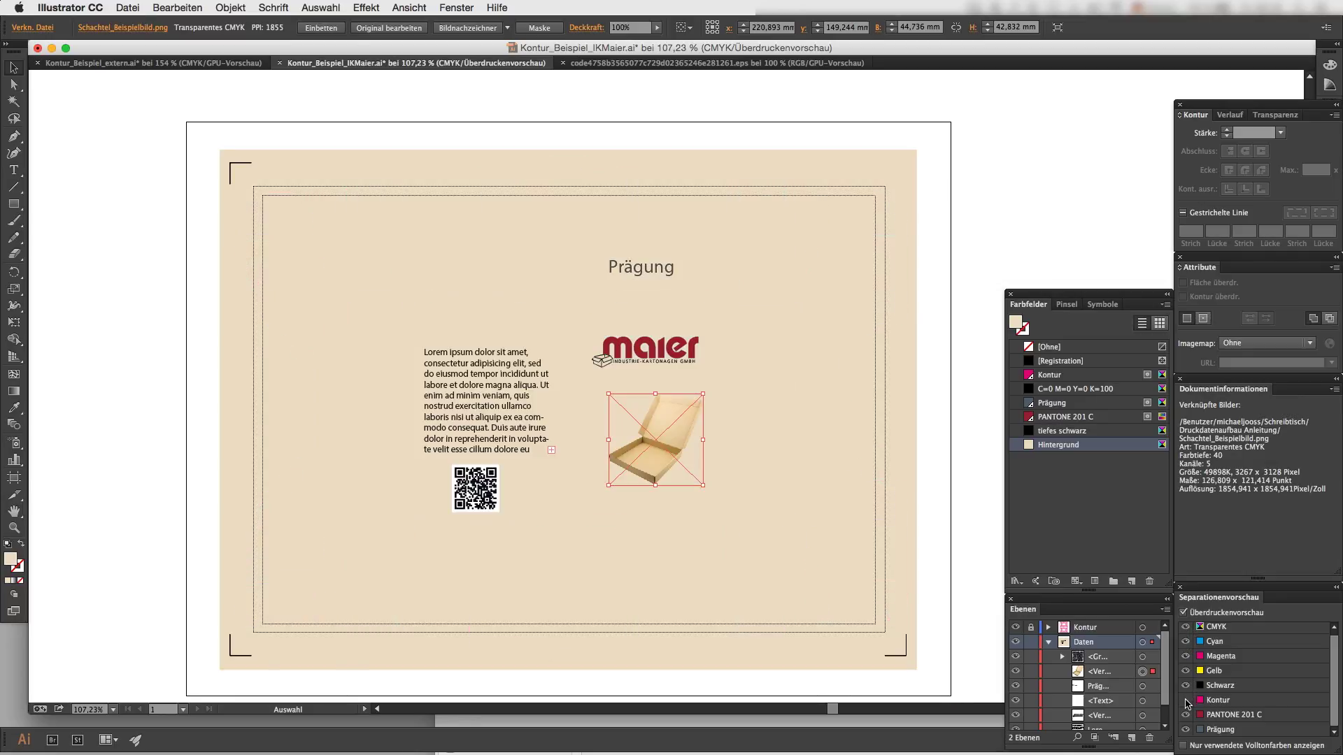
click(1186, 715)
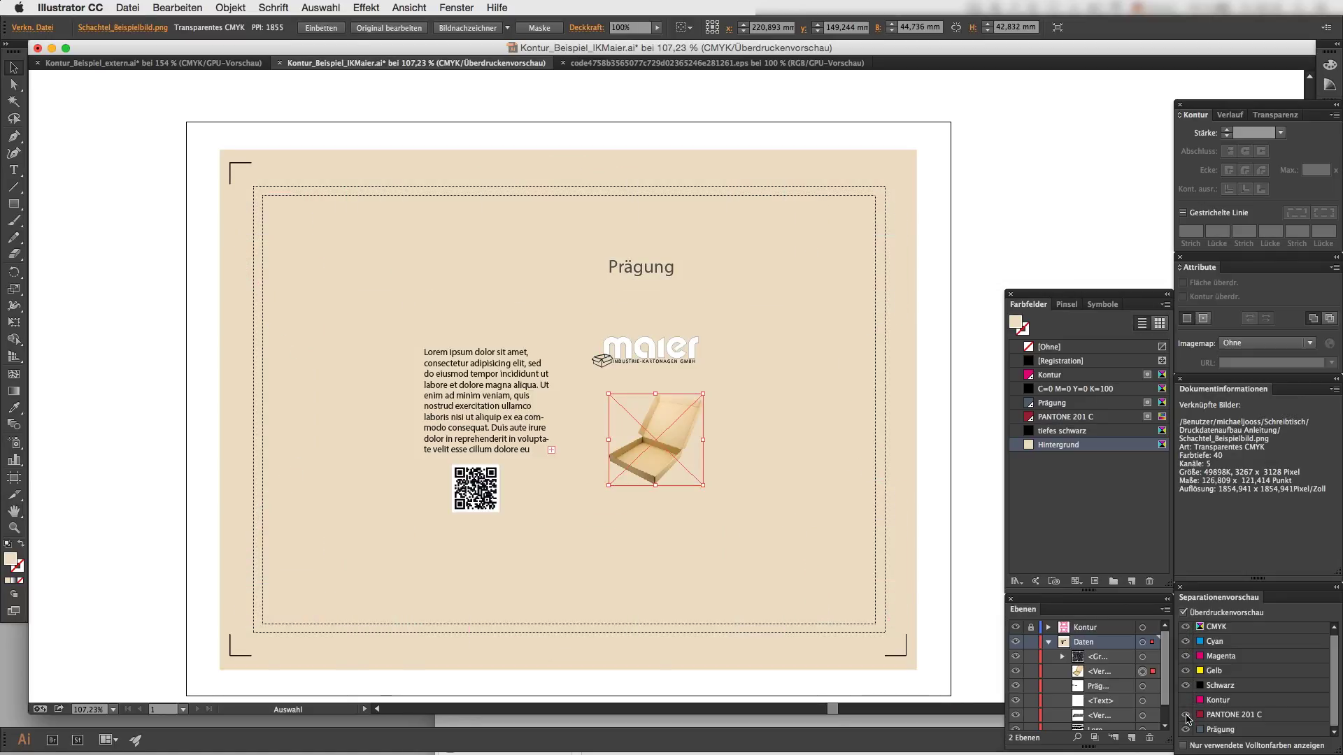
click(1186, 716)
click(1186, 729)
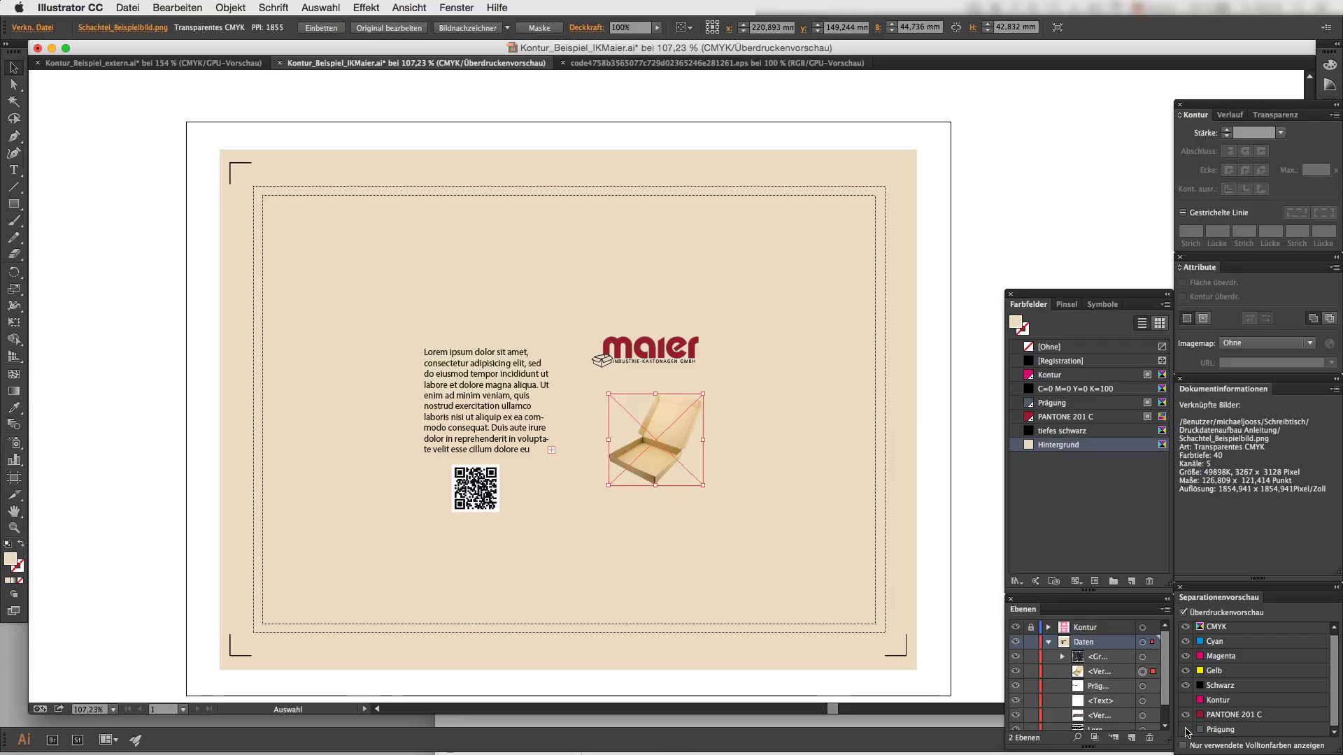
click(831, 505)
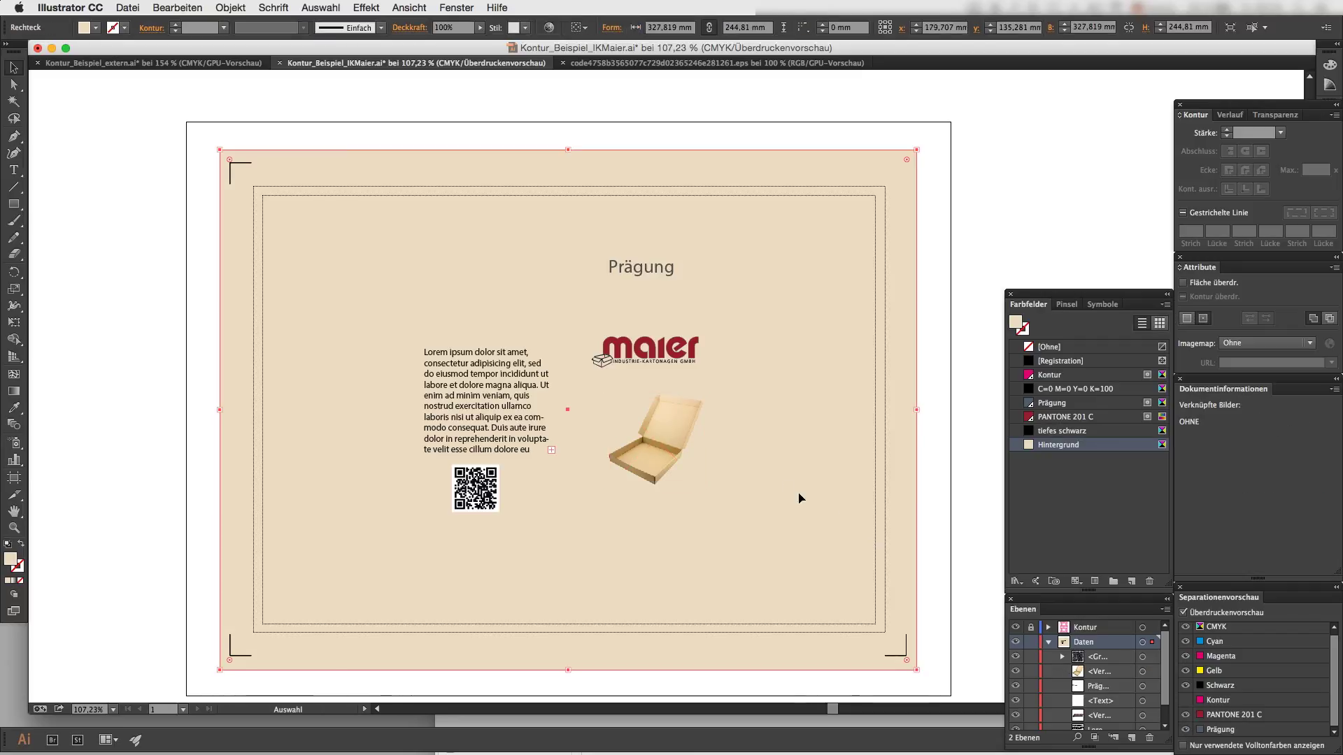
Step: Show the Kontur plate in the separations preview again and lock the Daten layer
click(1187, 700)
click(1049, 642)
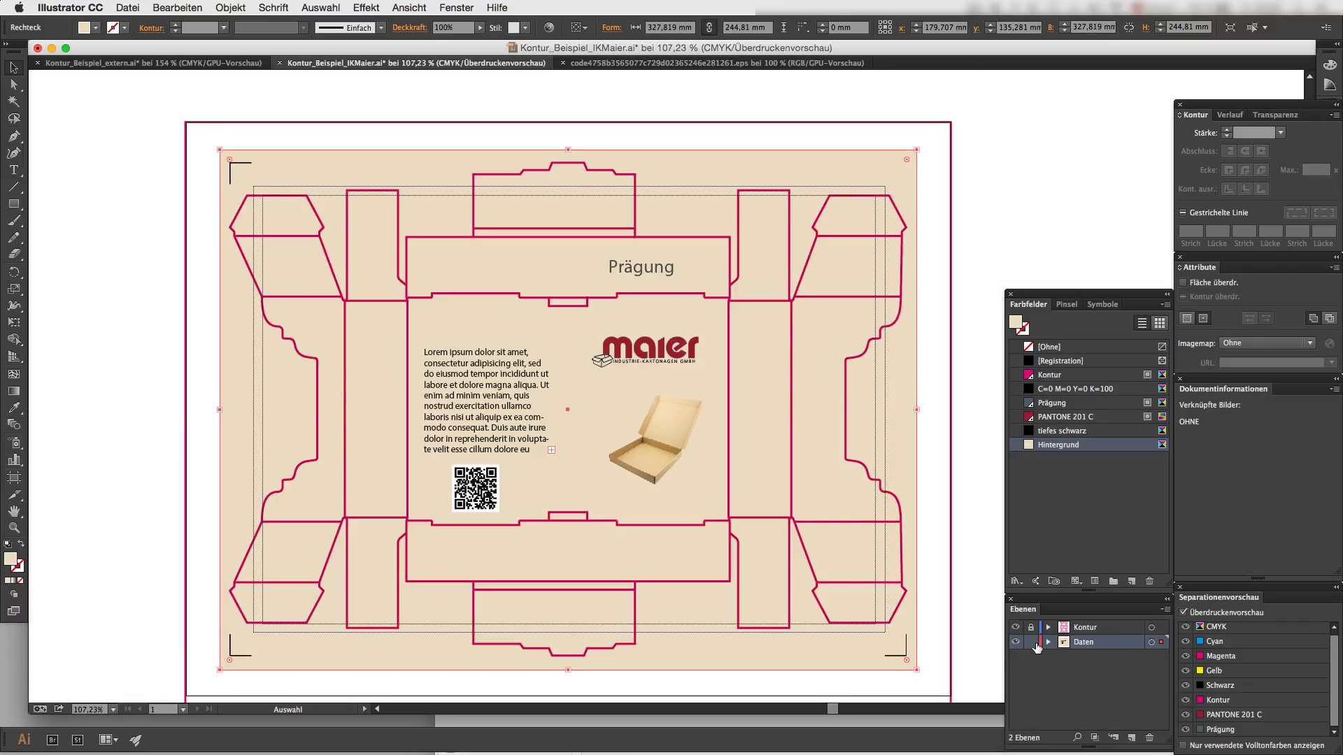
click(1031, 642)
Step: Start saving Kontur_Beispiel_IKMaier under the Adobe PDF format
click(128, 7)
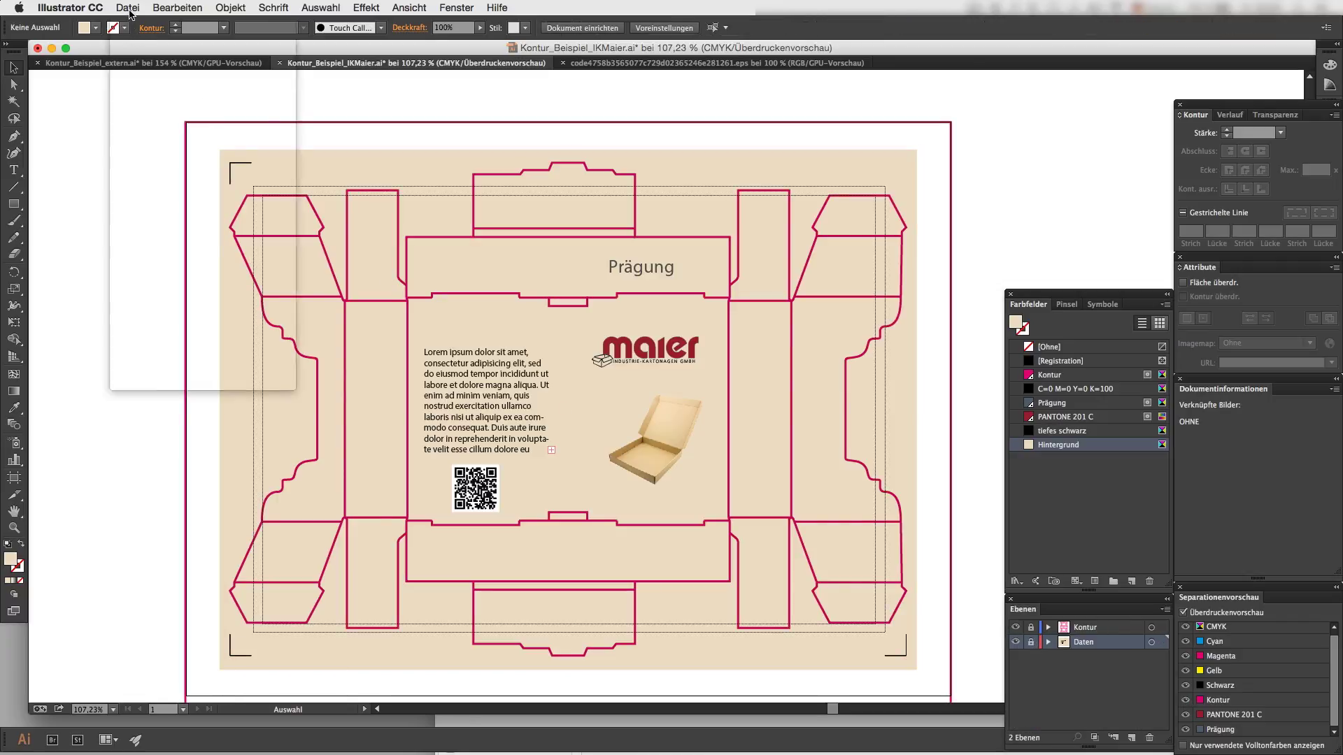
click(153, 121)
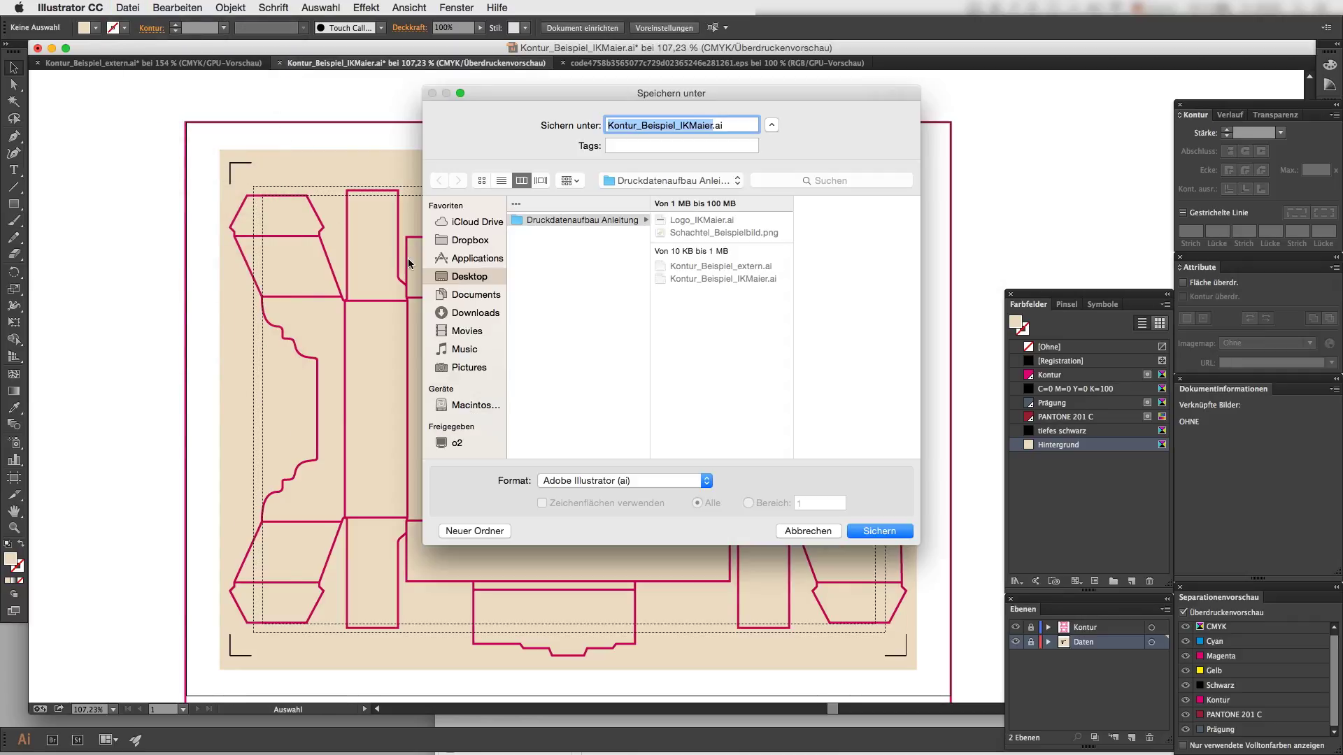
click(656, 483)
click(632, 519)
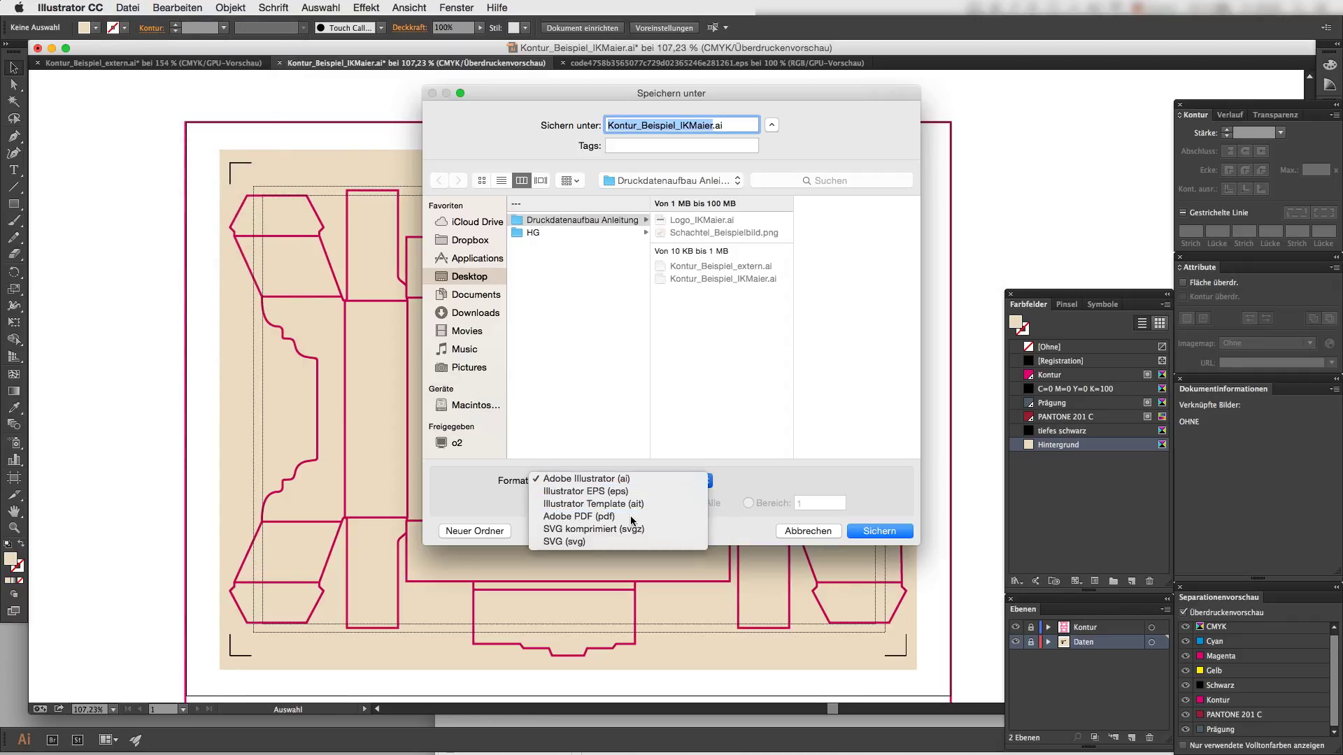
click(871, 530)
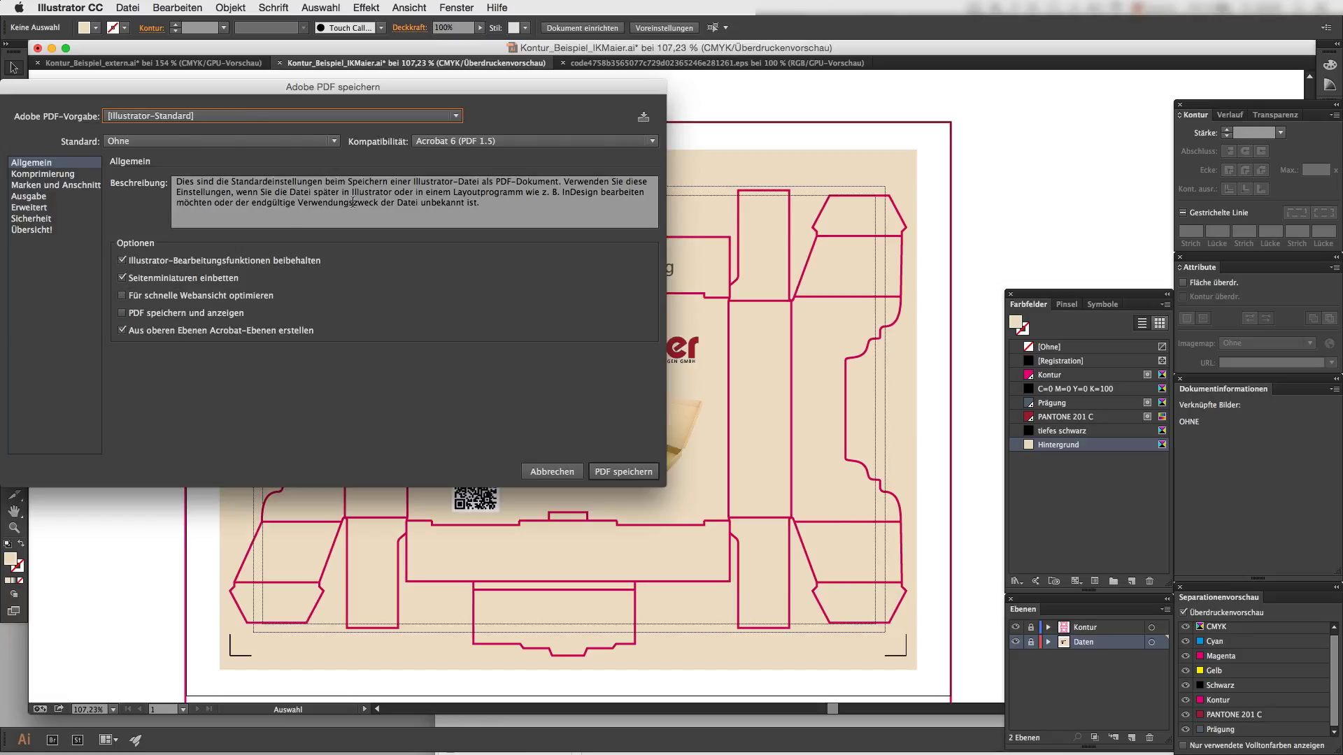
Step: Try to save the PDF with the Qualitativ hochwertiger Druck preset and the PDF/X-3:2003 standard
click(283, 116)
click(217, 168)
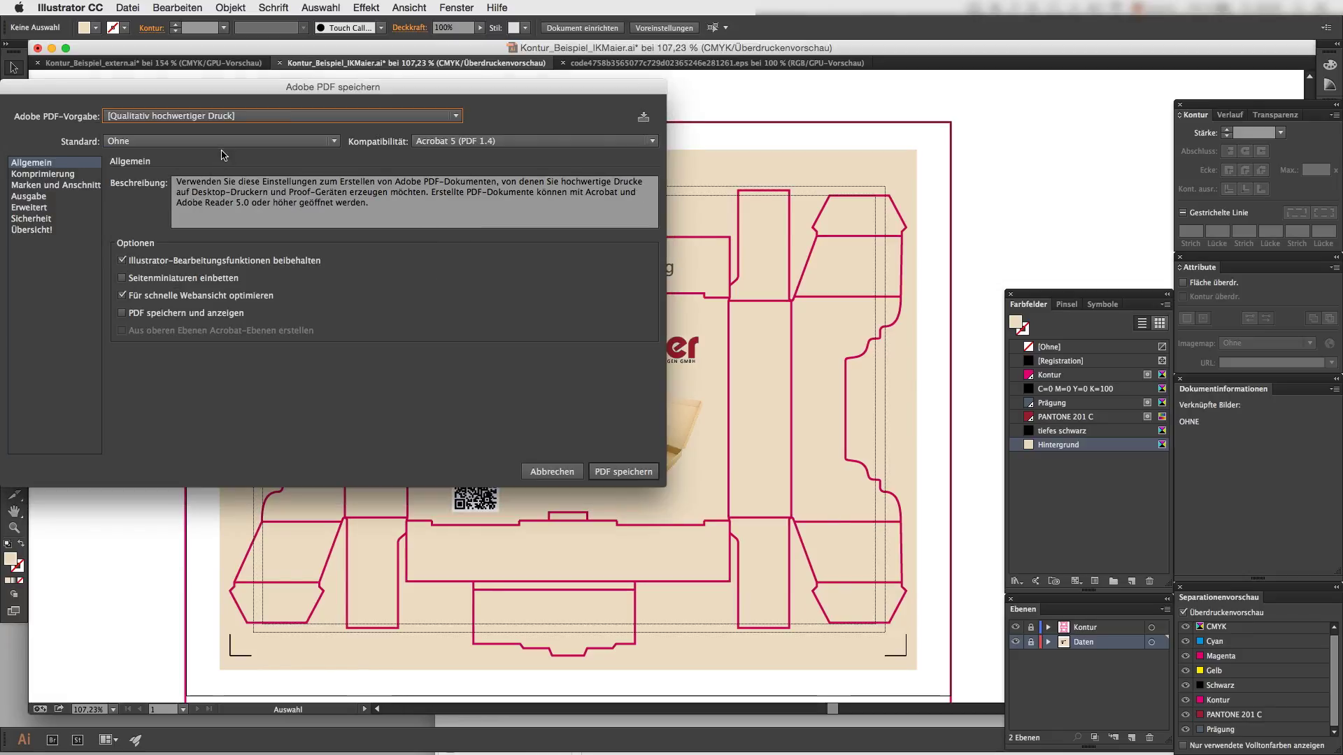
click(210, 141)
click(184, 217)
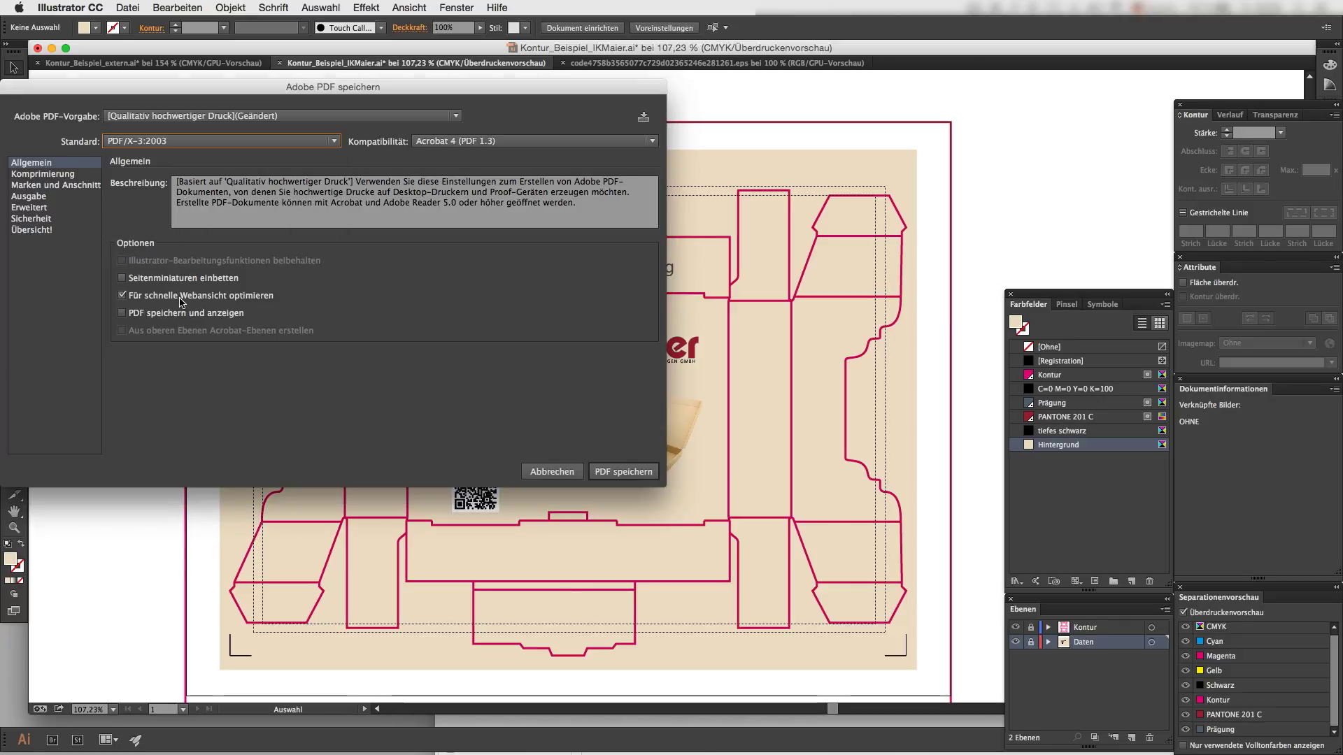
click(616, 474)
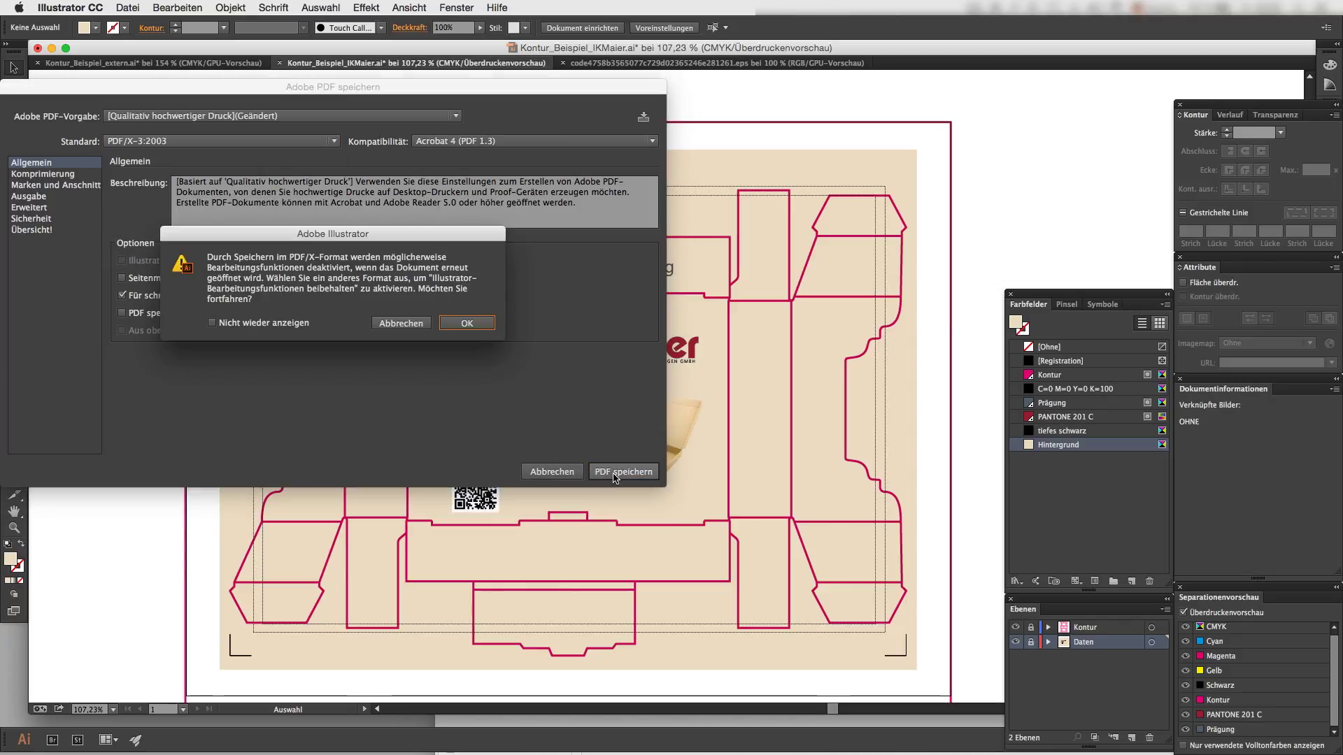
click(424, 326)
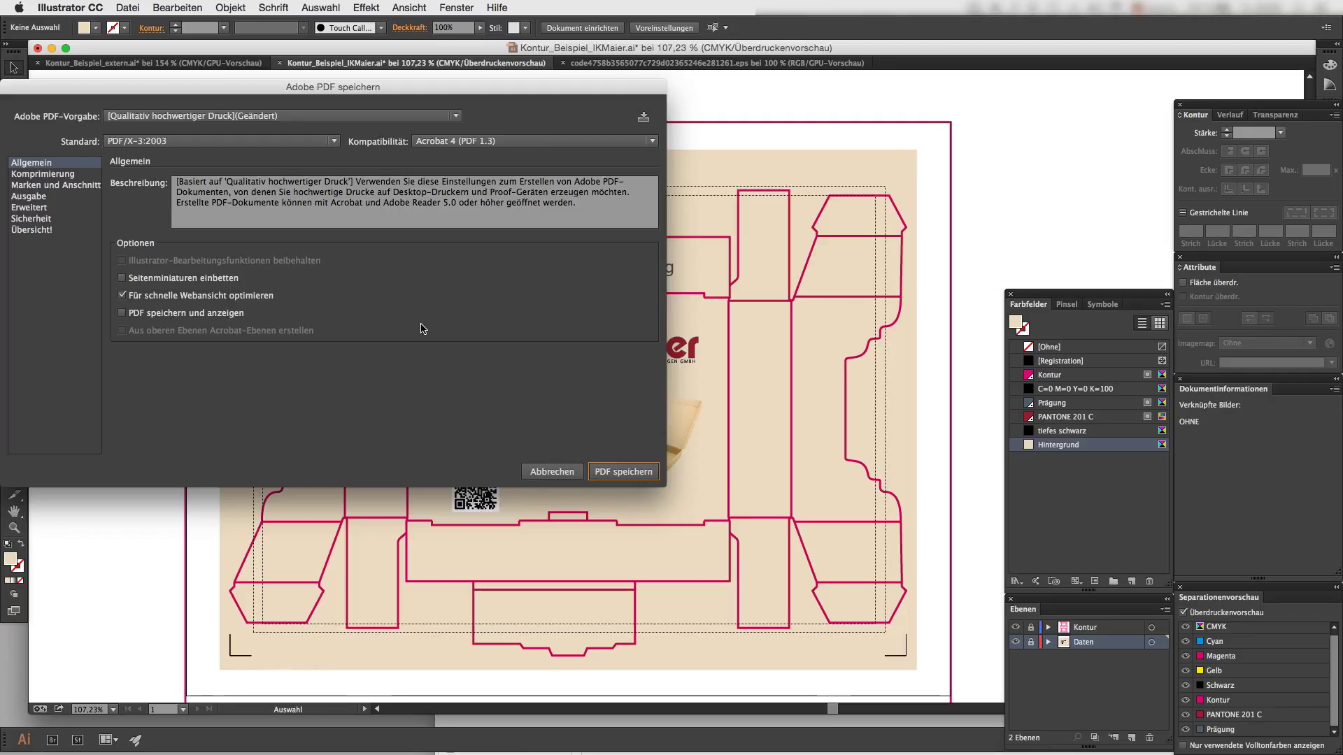
key(Escape)
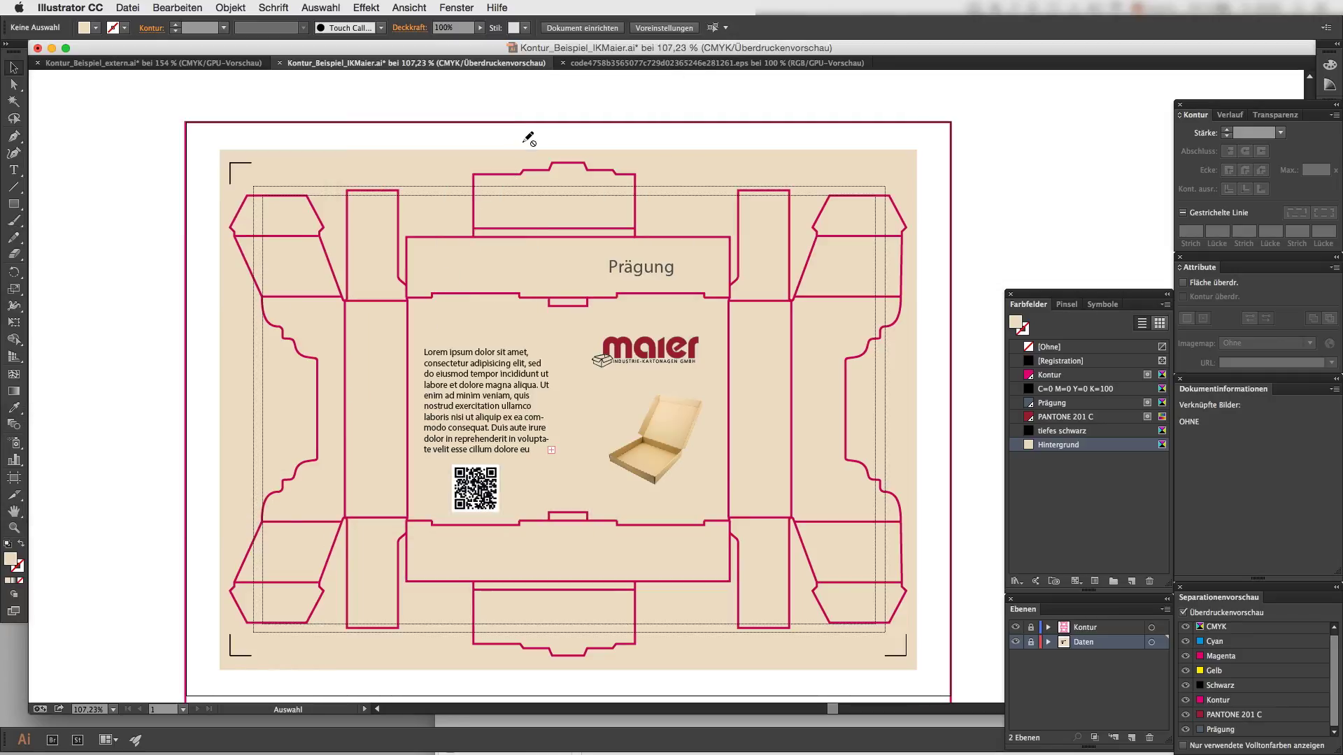
click(135, 9)
click(211, 376)
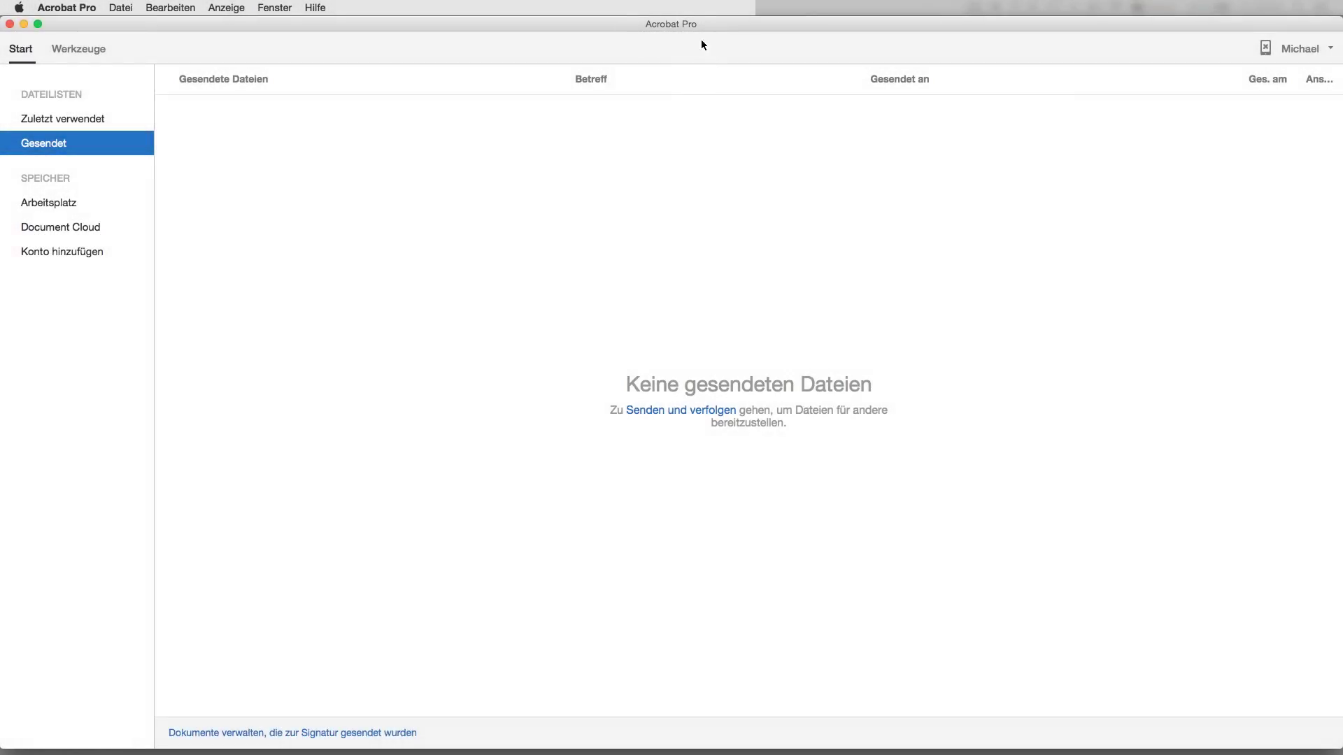
Step: Switch to Acrobat Pro and open Druckdaten_Beispiel_IKMaier.pdf from the desktop
click(132, 11)
click(131, 26)
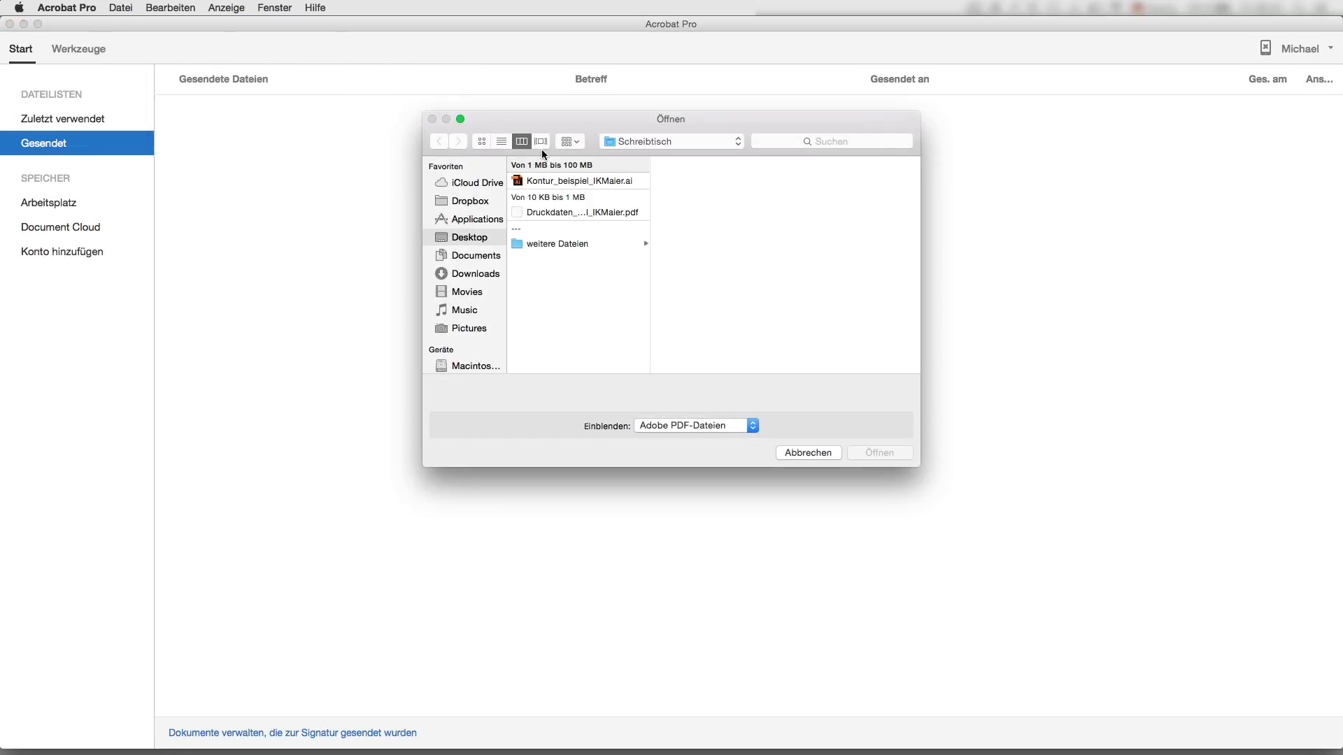
double_click(562, 208)
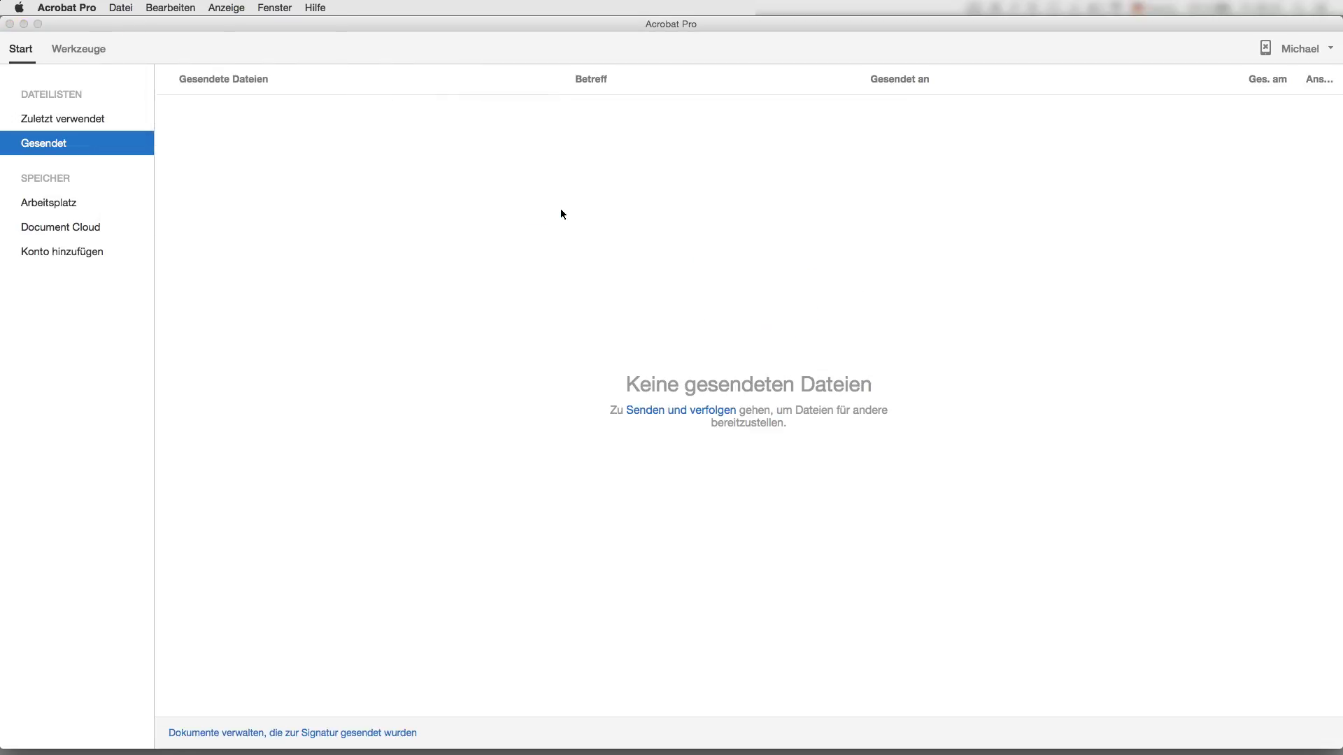
click(762, 477)
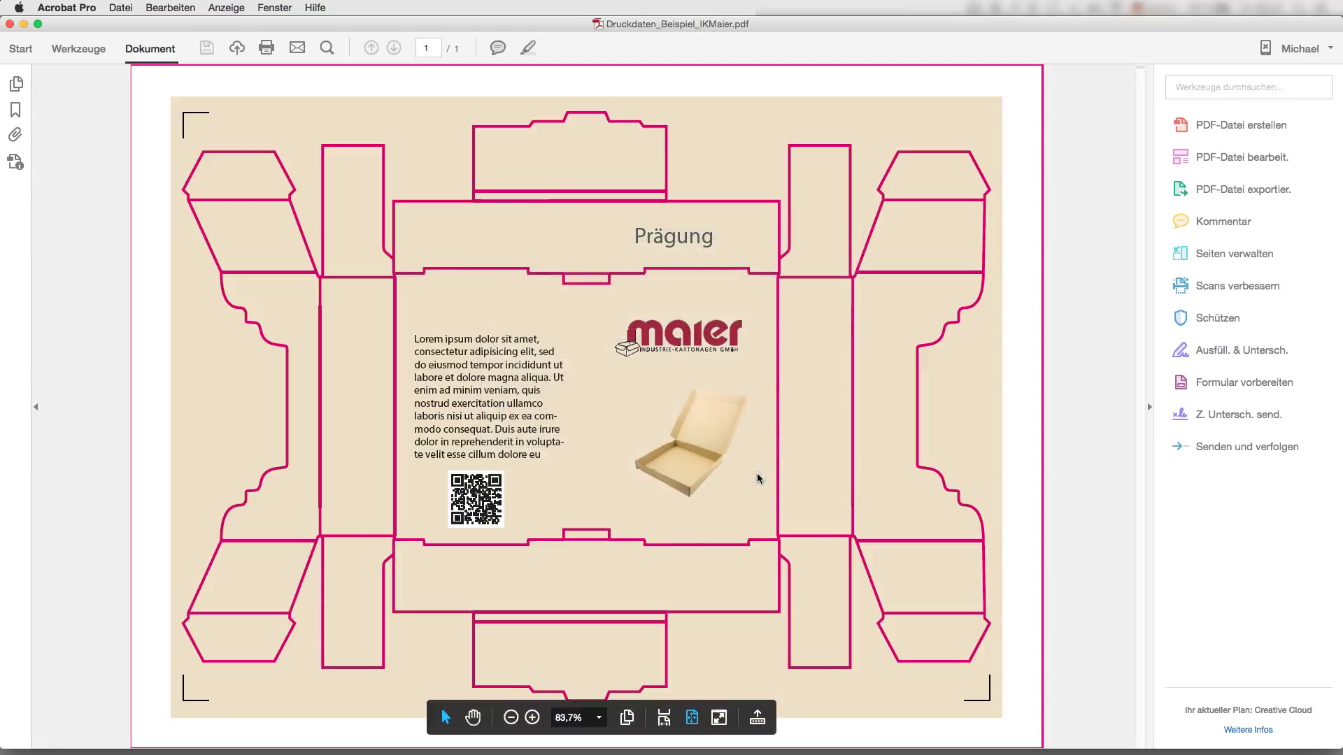
Step: Open the Ausgabevorschau of the Druckproduktion tools for the PDF
click(88, 54)
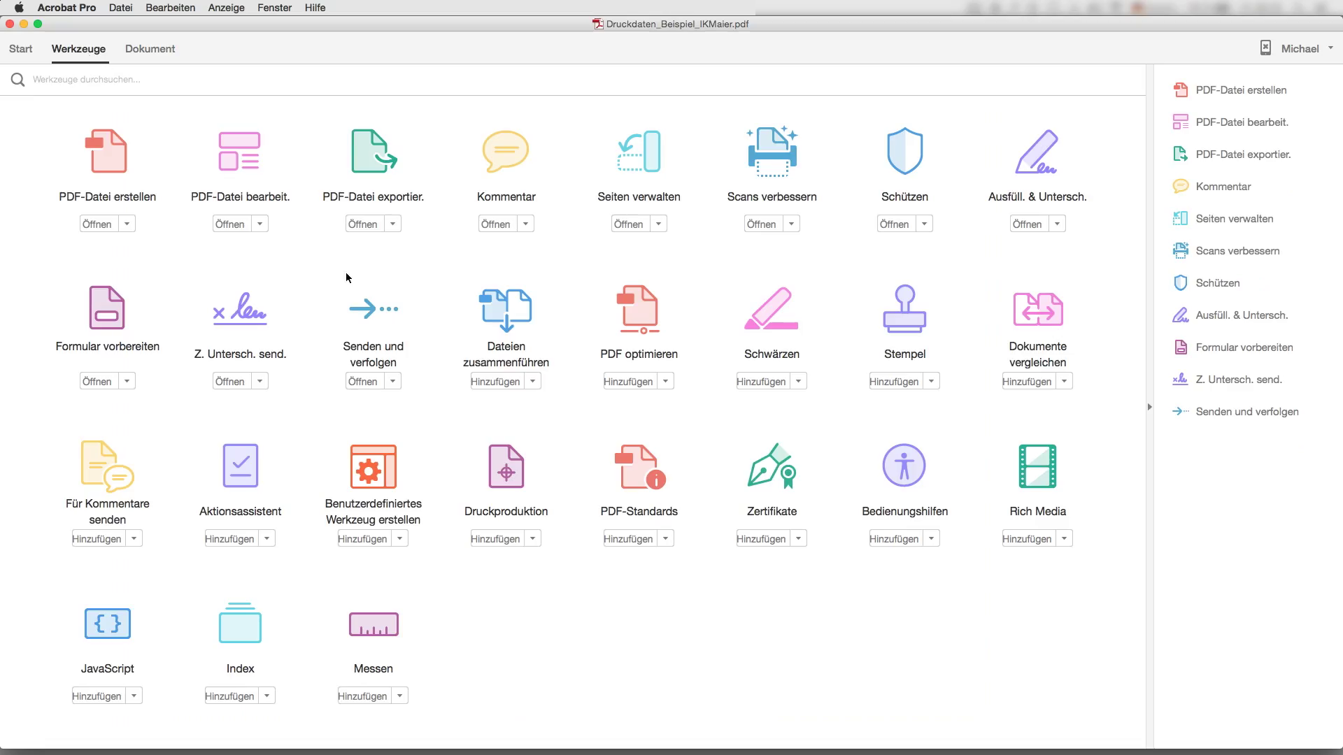
click(504, 470)
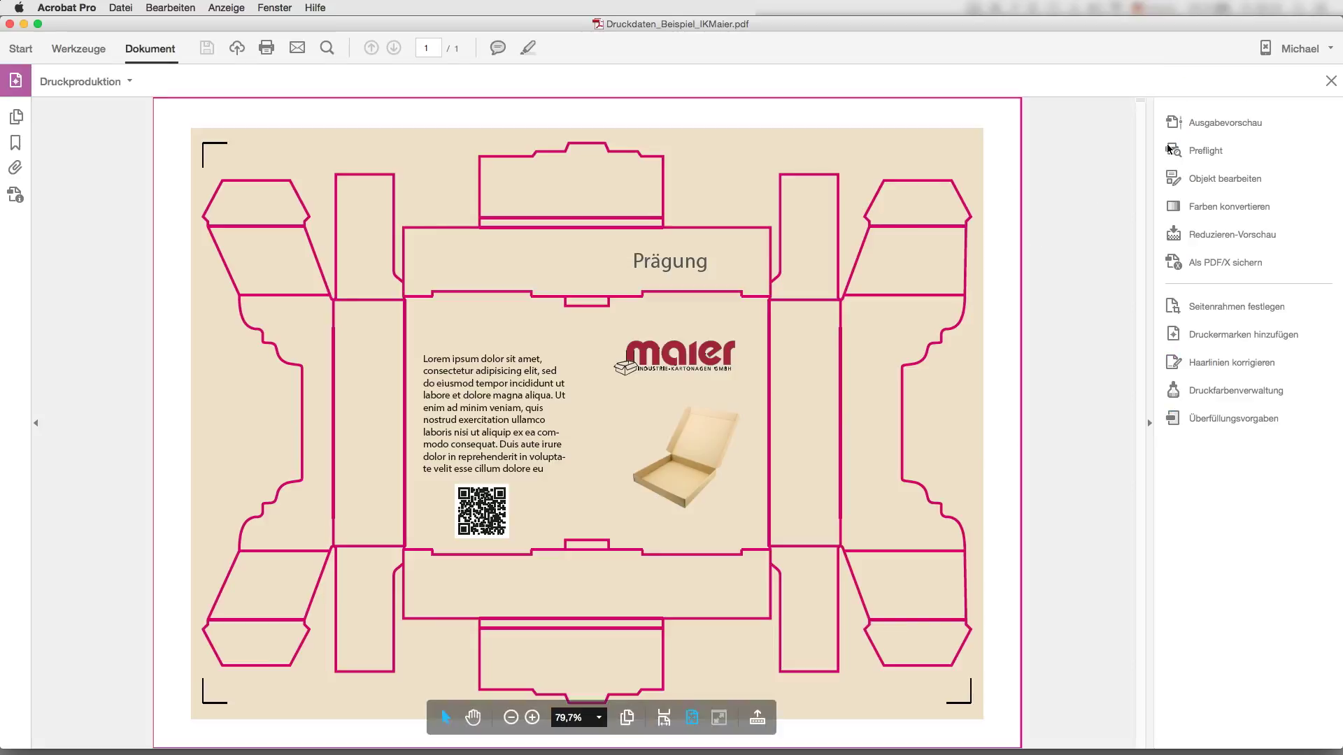
click(1212, 125)
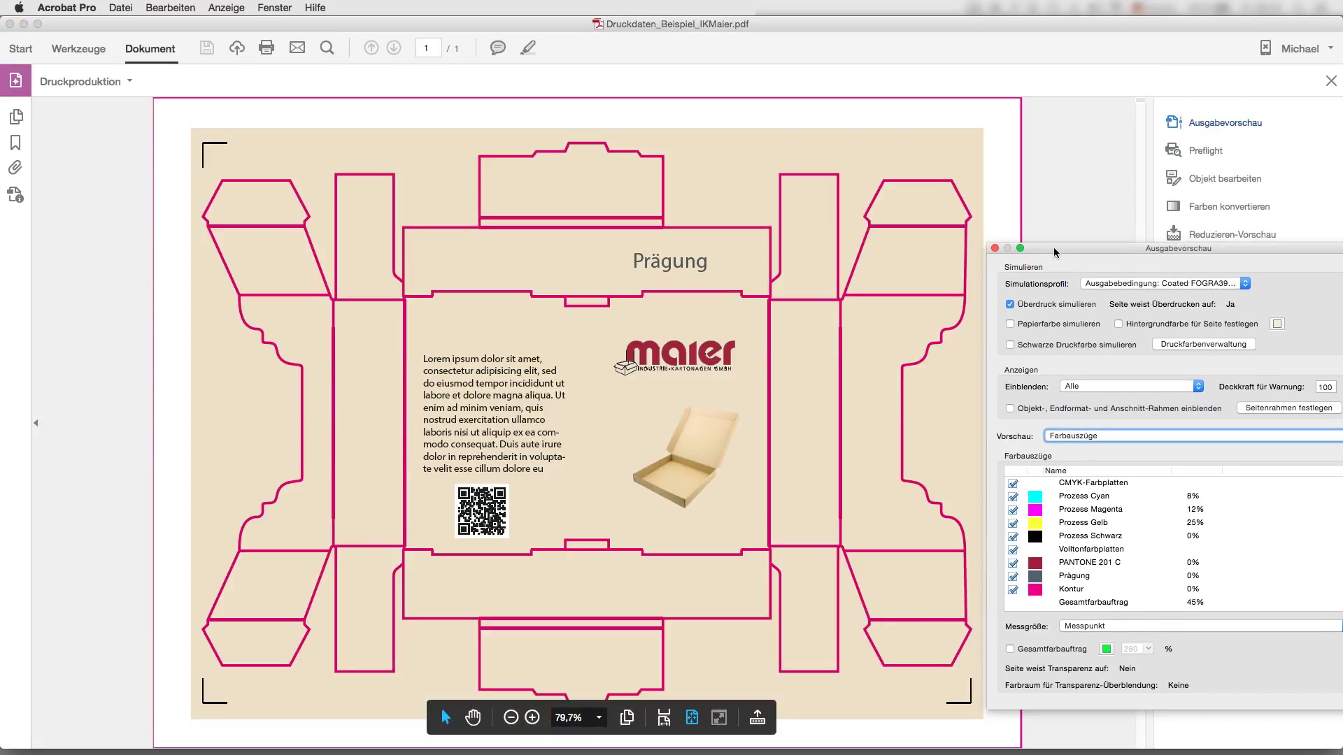
Step: Check the spot colour separations by toggling the PANTONE 201 C, Prägung and Kontur plates off and on
click(1013, 563)
click(1013, 563)
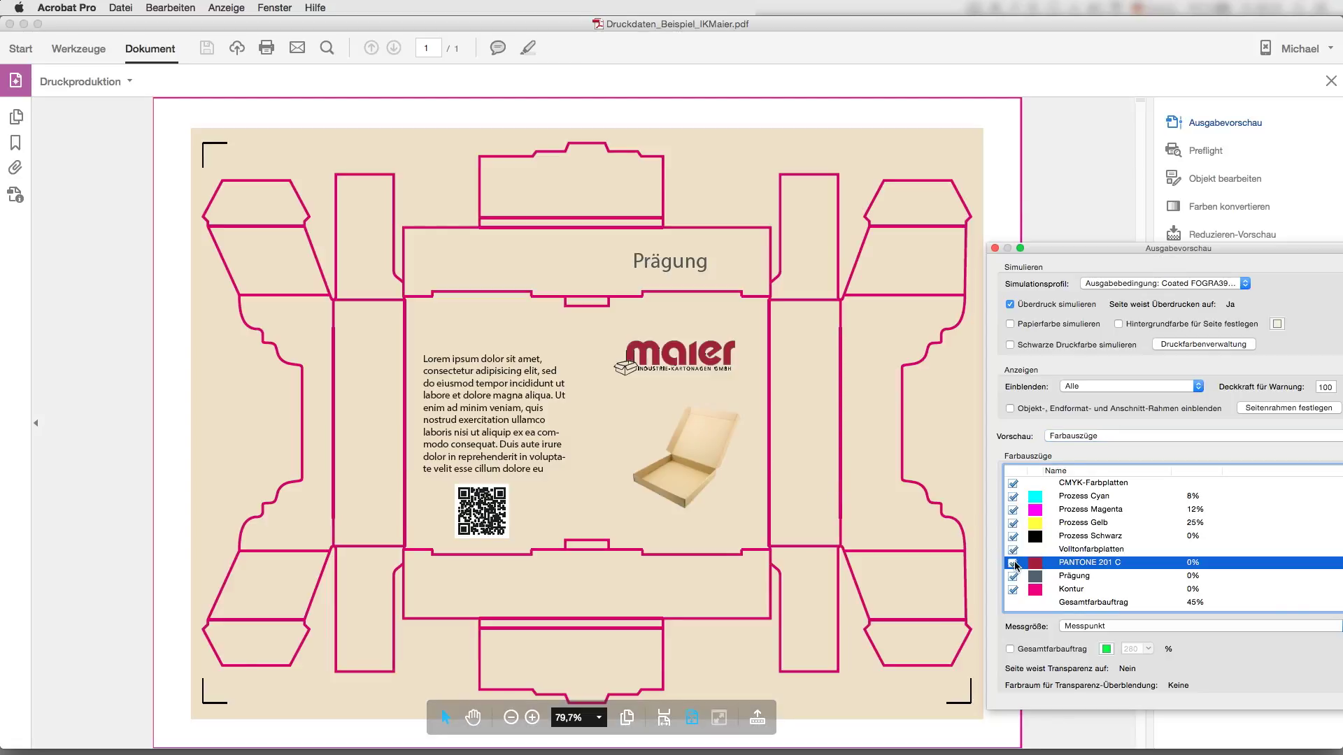
click(1012, 576)
click(1013, 576)
click(1013, 576)
click(1013, 576)
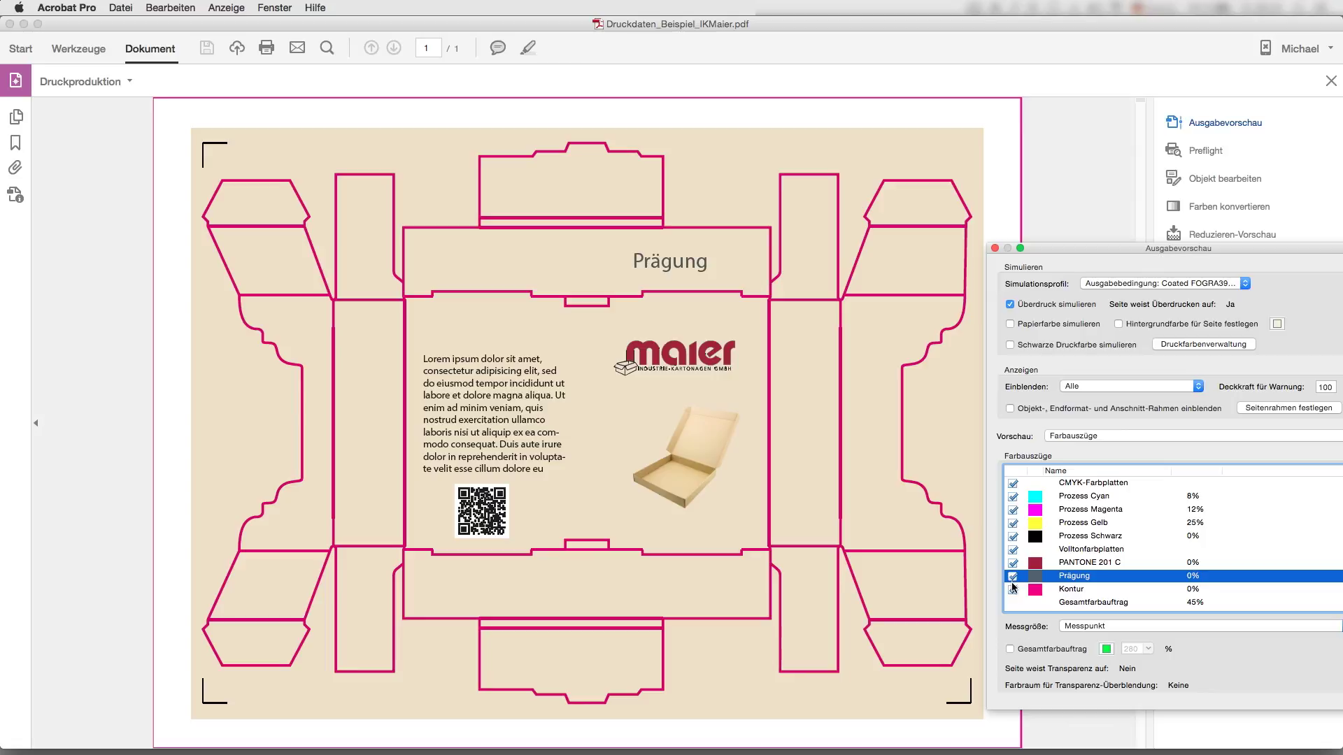
click(1013, 590)
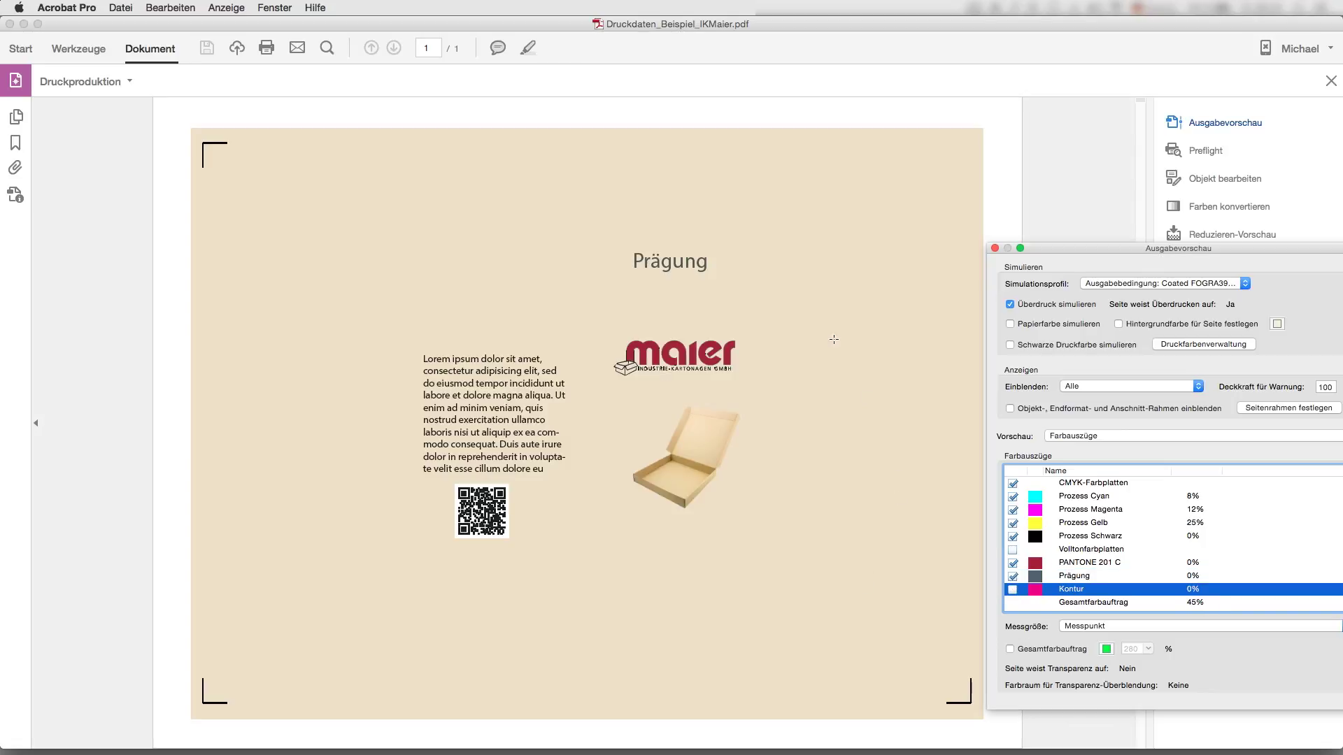
click(1012, 591)
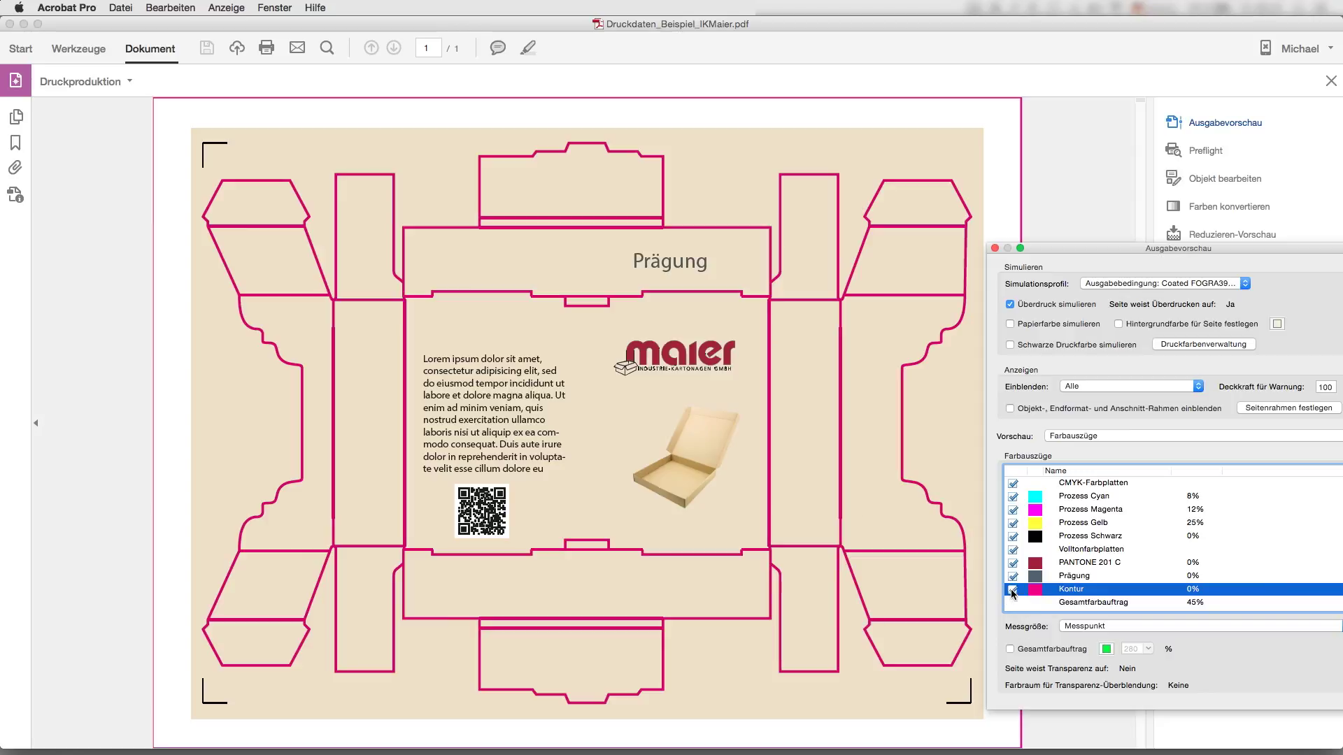
Step: Check the Prozess Schwarz plate and highlight the Gesamtfarbauftrag at a 280 % limit, and close the output preview
click(1012, 536)
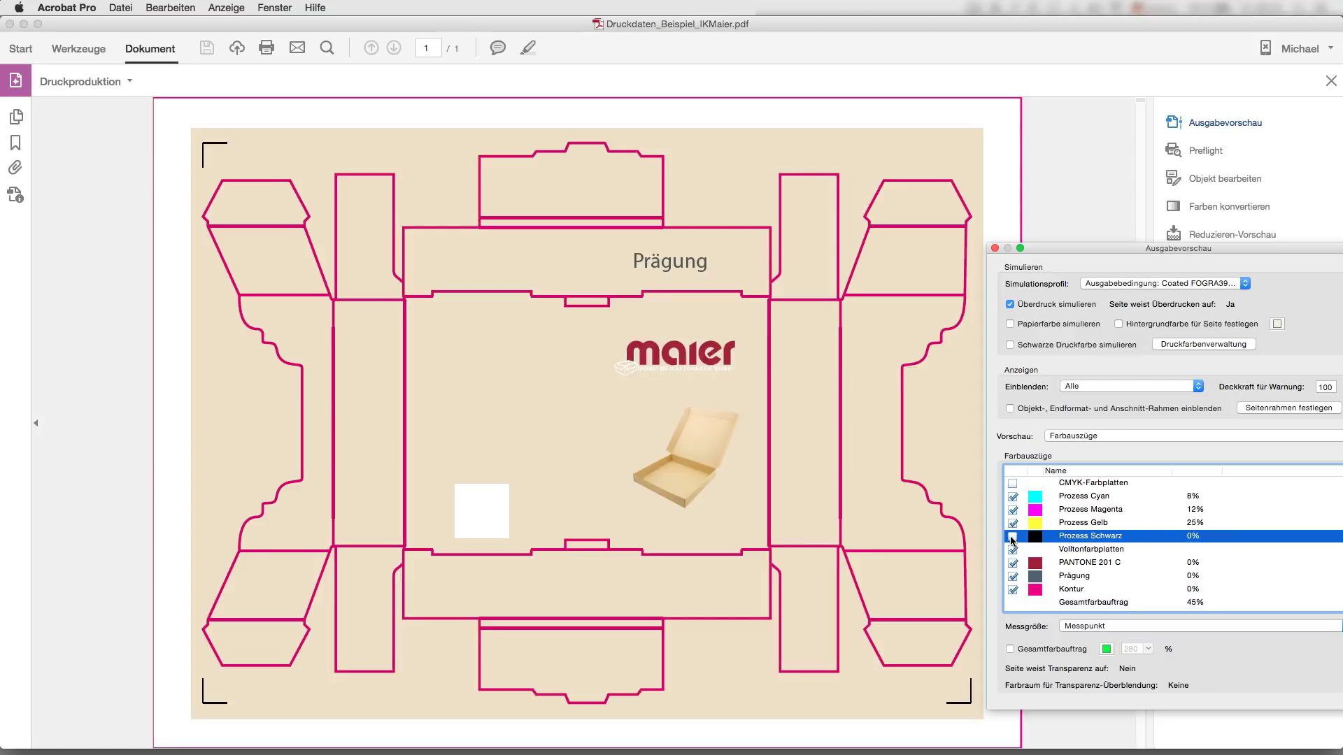
click(1012, 537)
click(1011, 650)
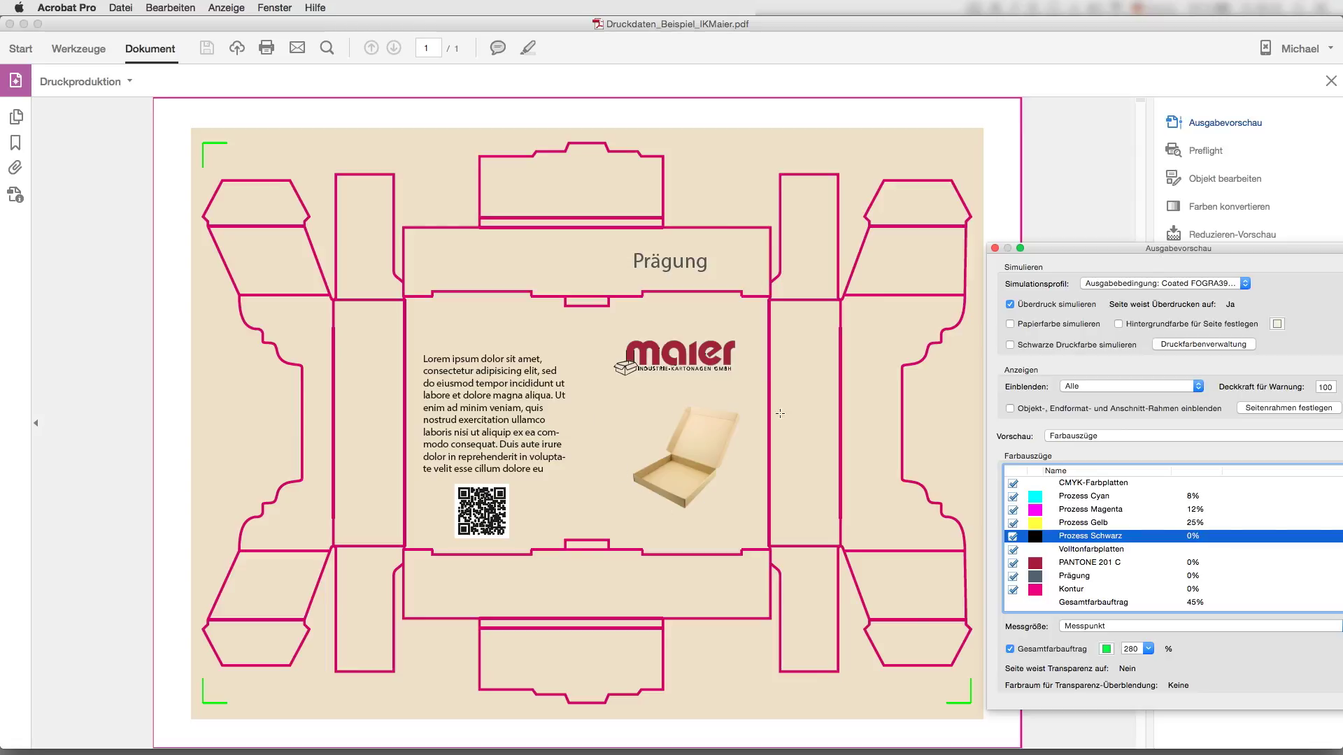
click(995, 249)
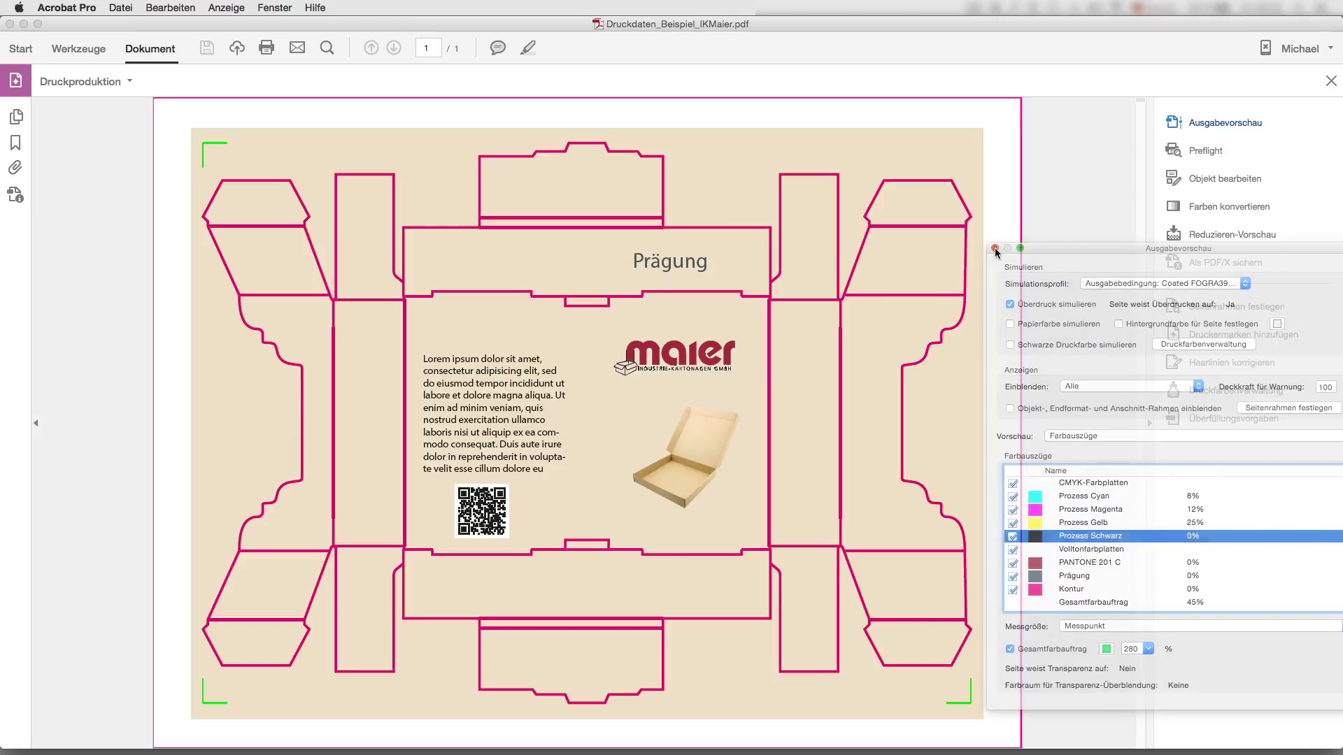
Step: Open the Preflight profile Konformität mit PDF/X-3 prüfen for editing and change its lock state to Frei
click(1199, 153)
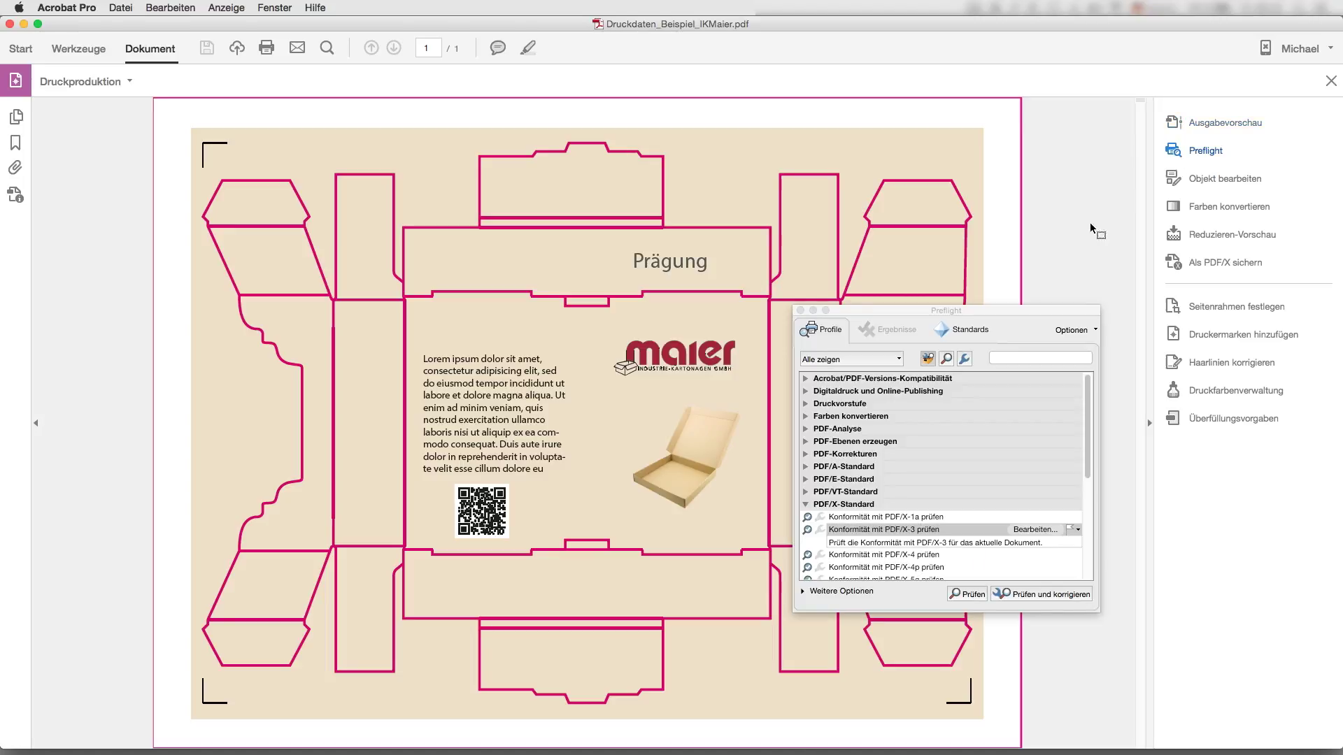
drag(986, 316, 1012, 241)
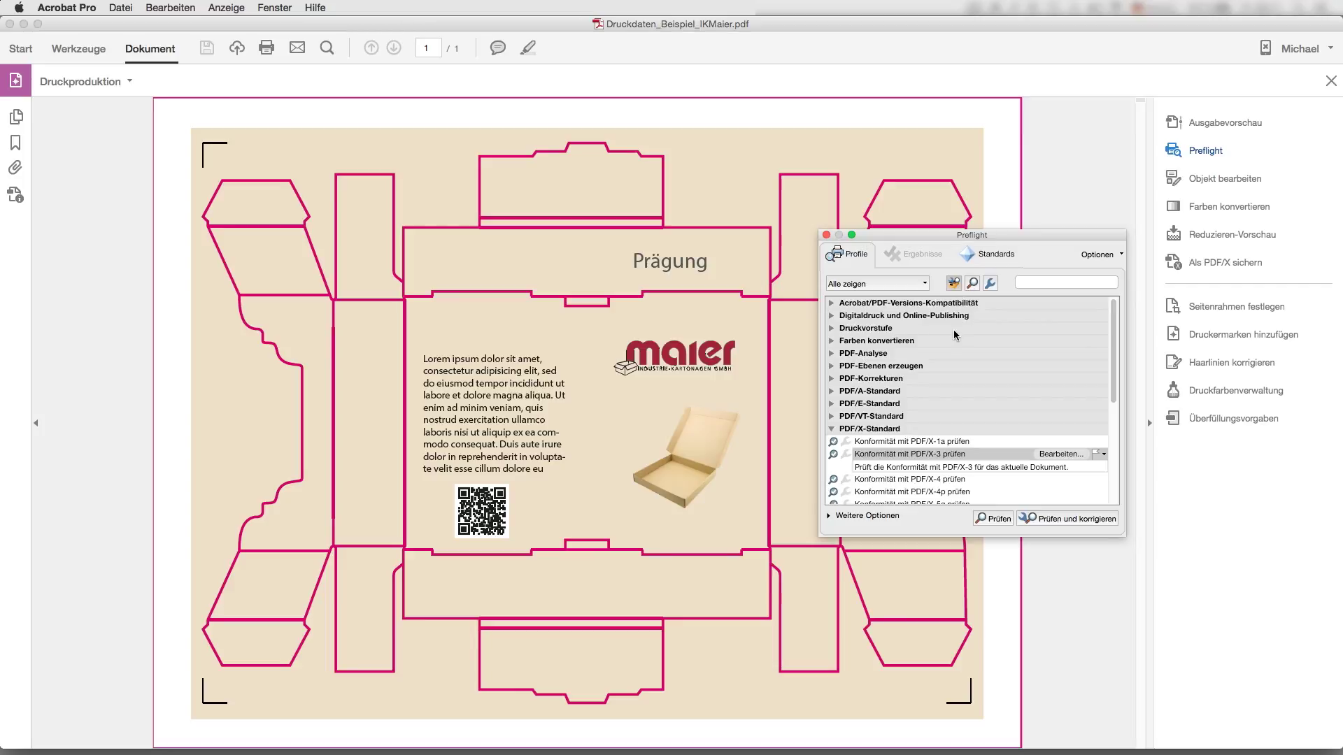
drag(1112, 358, 1110, 389)
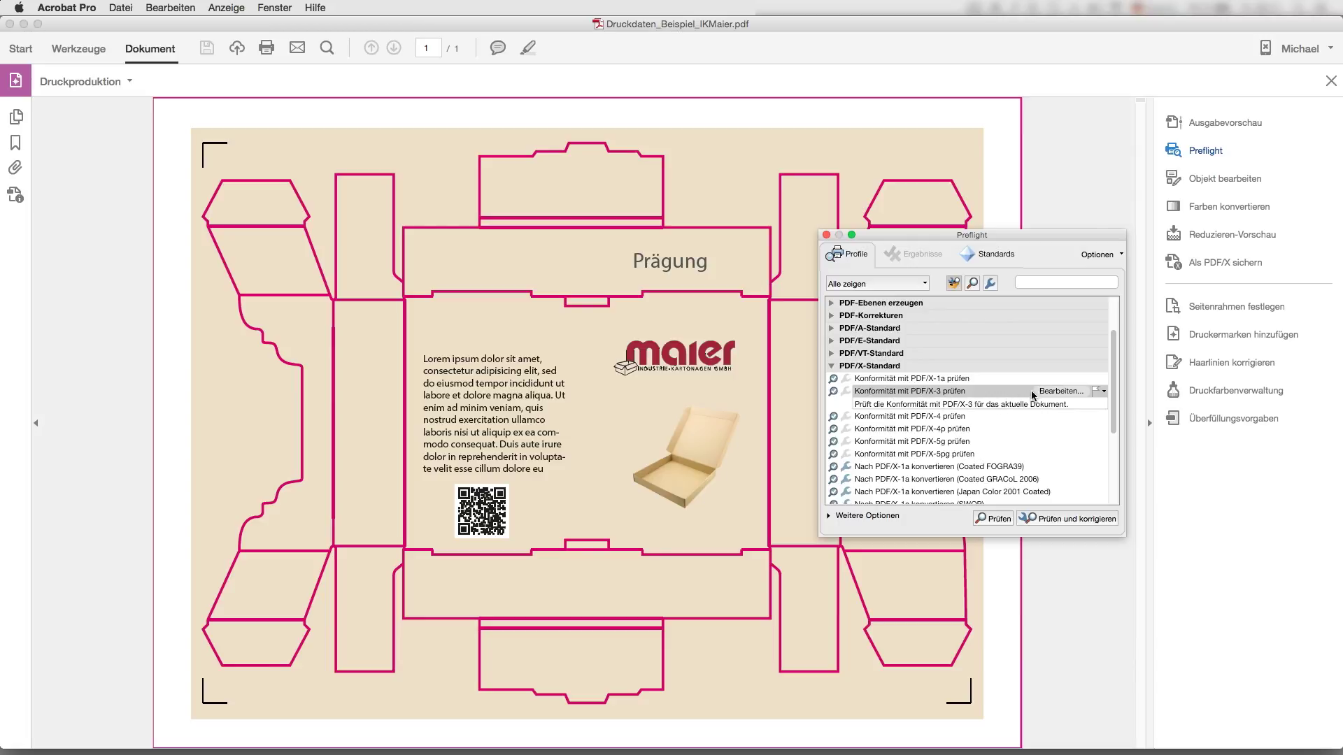
click(1061, 391)
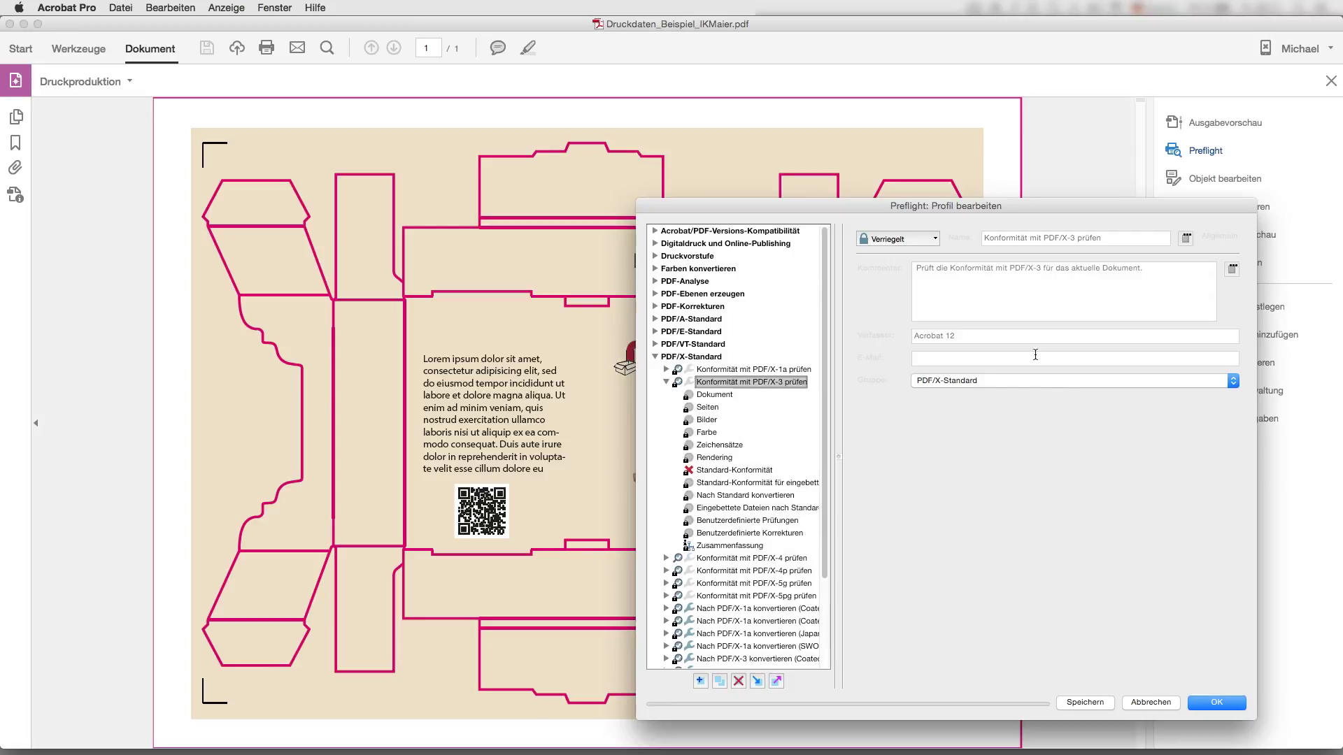
drag(873, 209, 1043, 208)
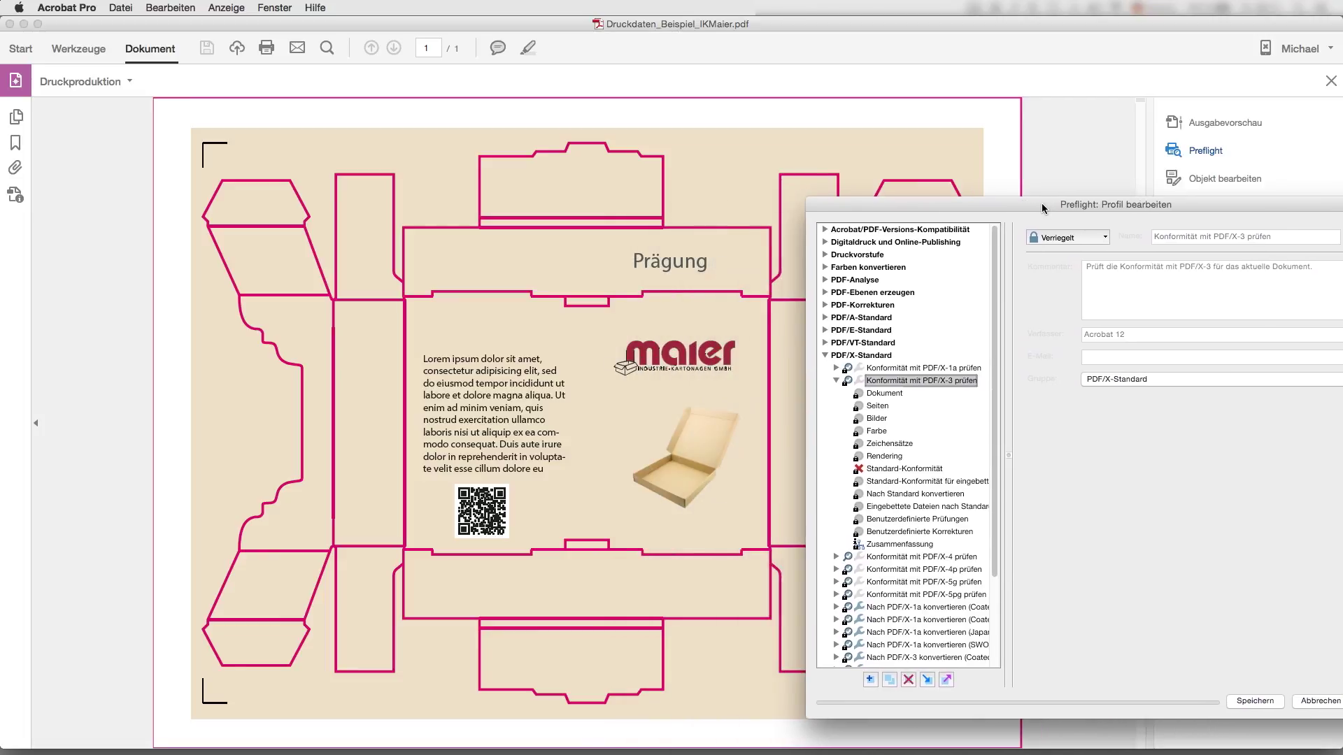
click(1075, 239)
click(1076, 247)
Step: Set the Dokument check for damaged documents needing repair to give a warning
click(894, 394)
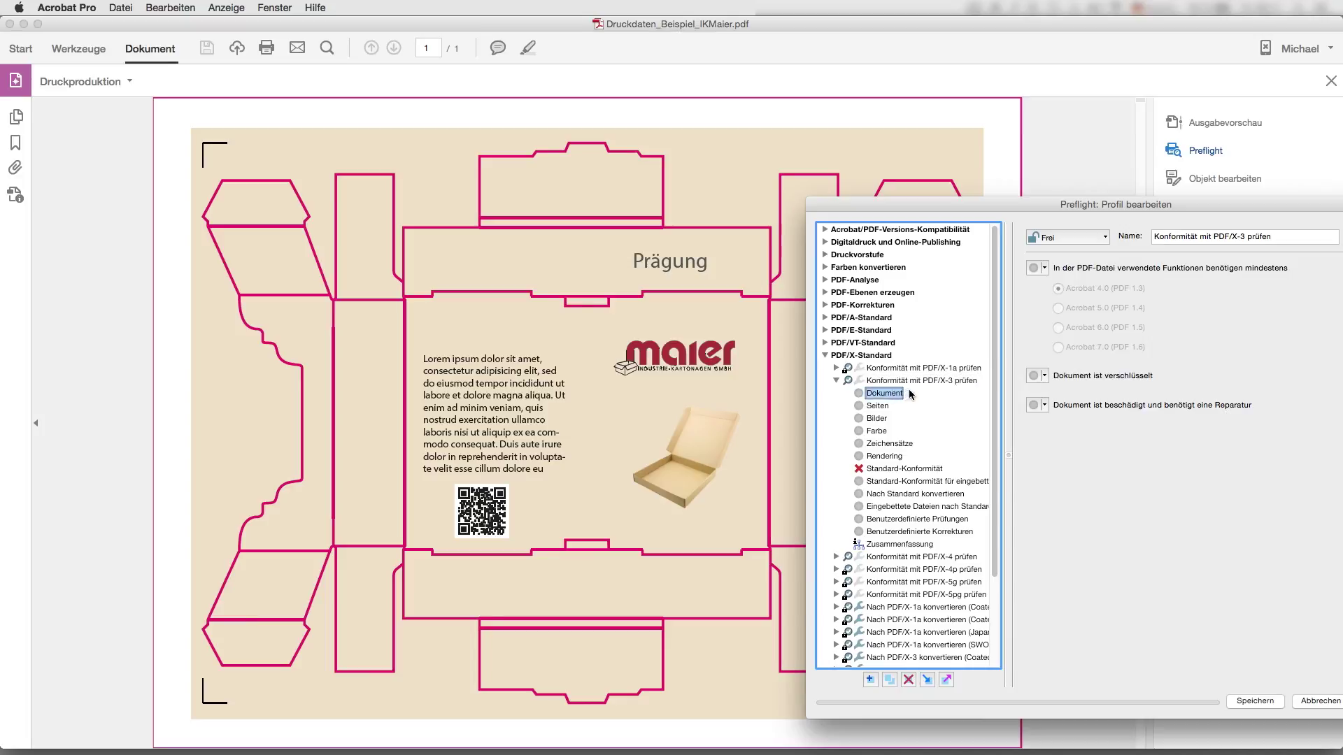
click(1042, 406)
click(1054, 428)
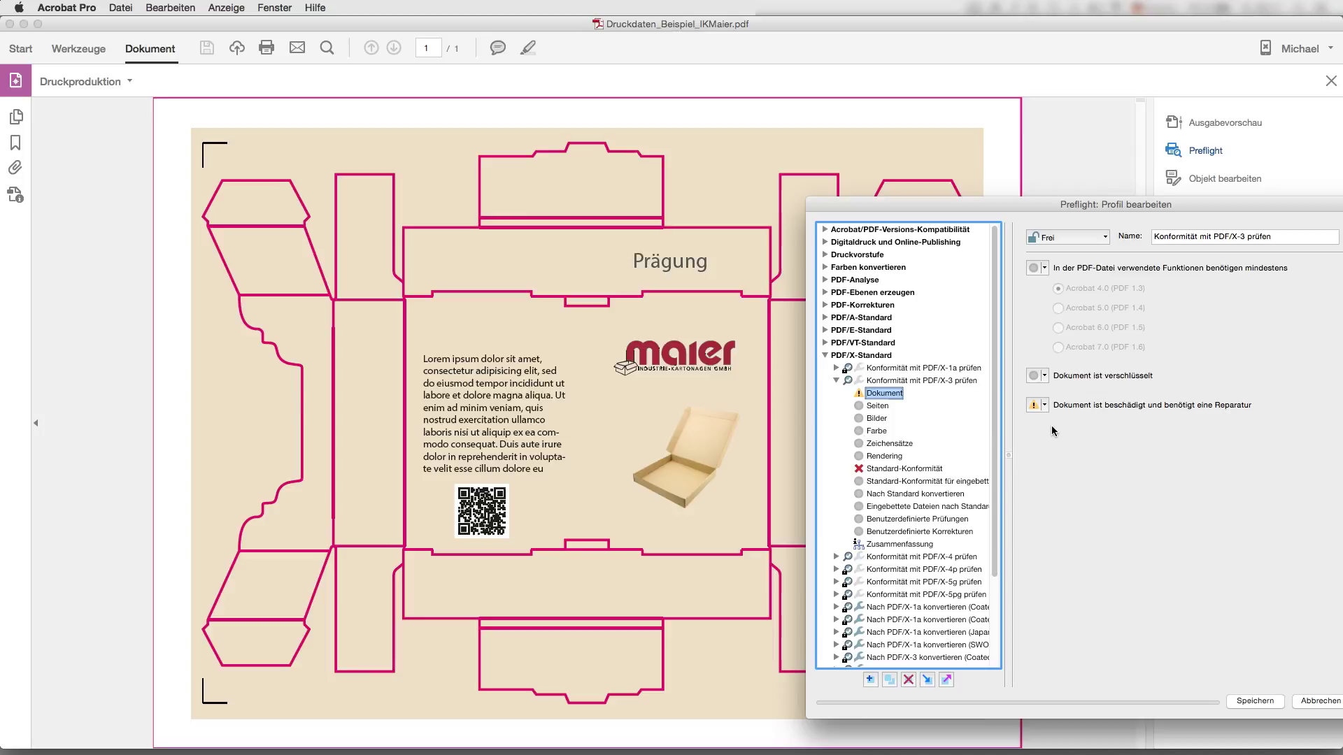
Step: Set the Seiten check to give a warning when the number of pages is more than 1
click(877, 407)
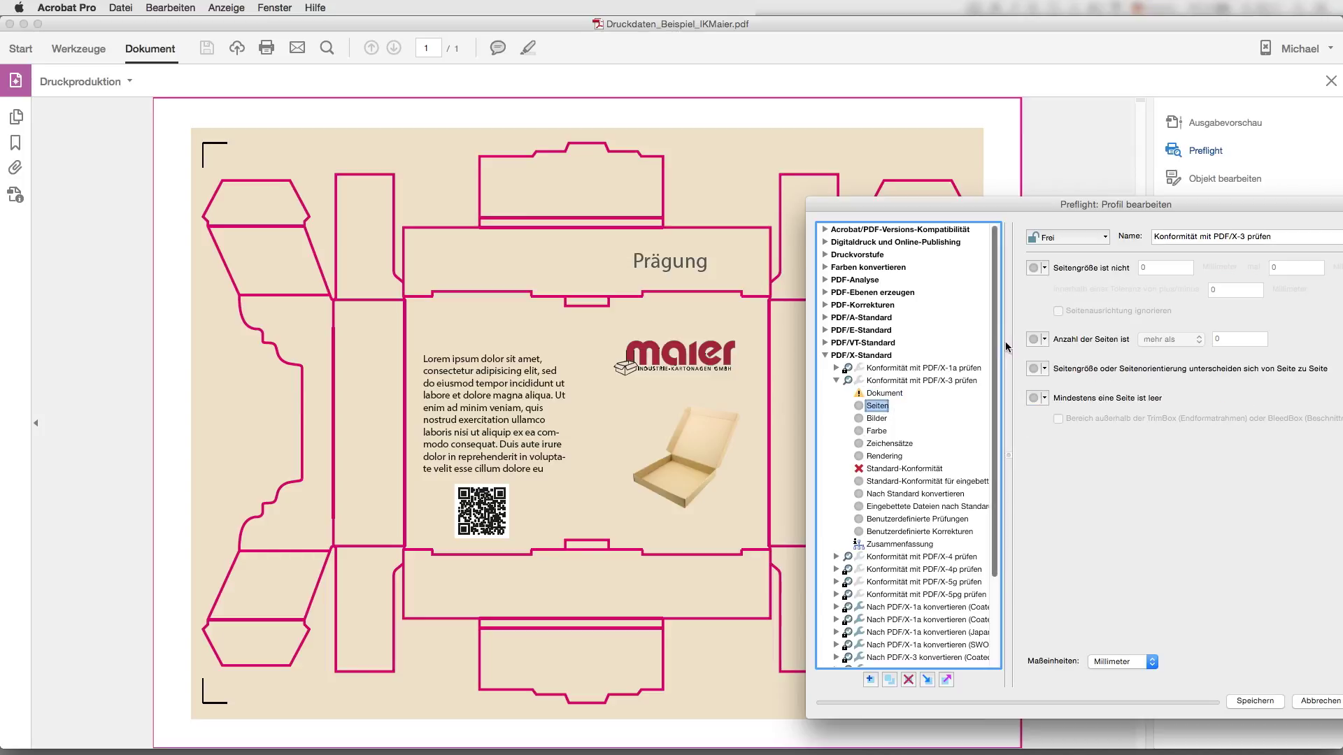
click(1042, 342)
click(1050, 363)
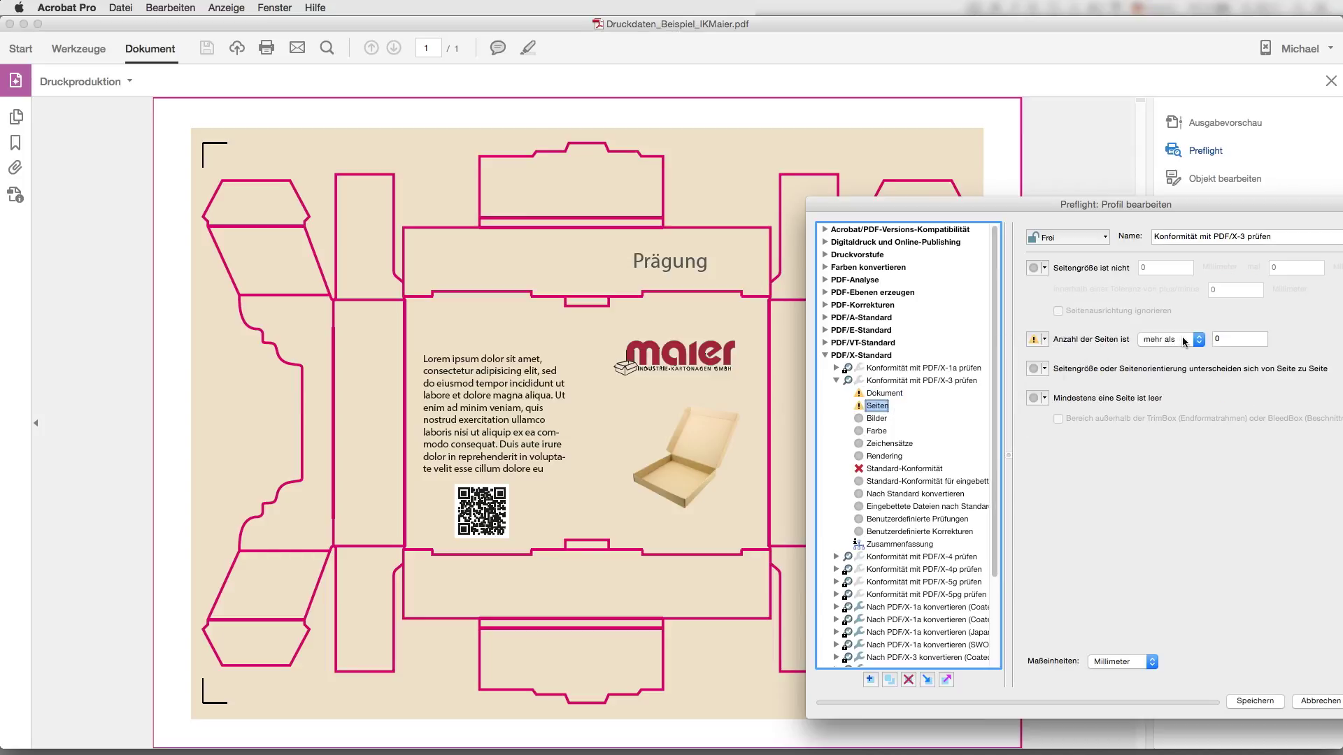
click(1211, 339)
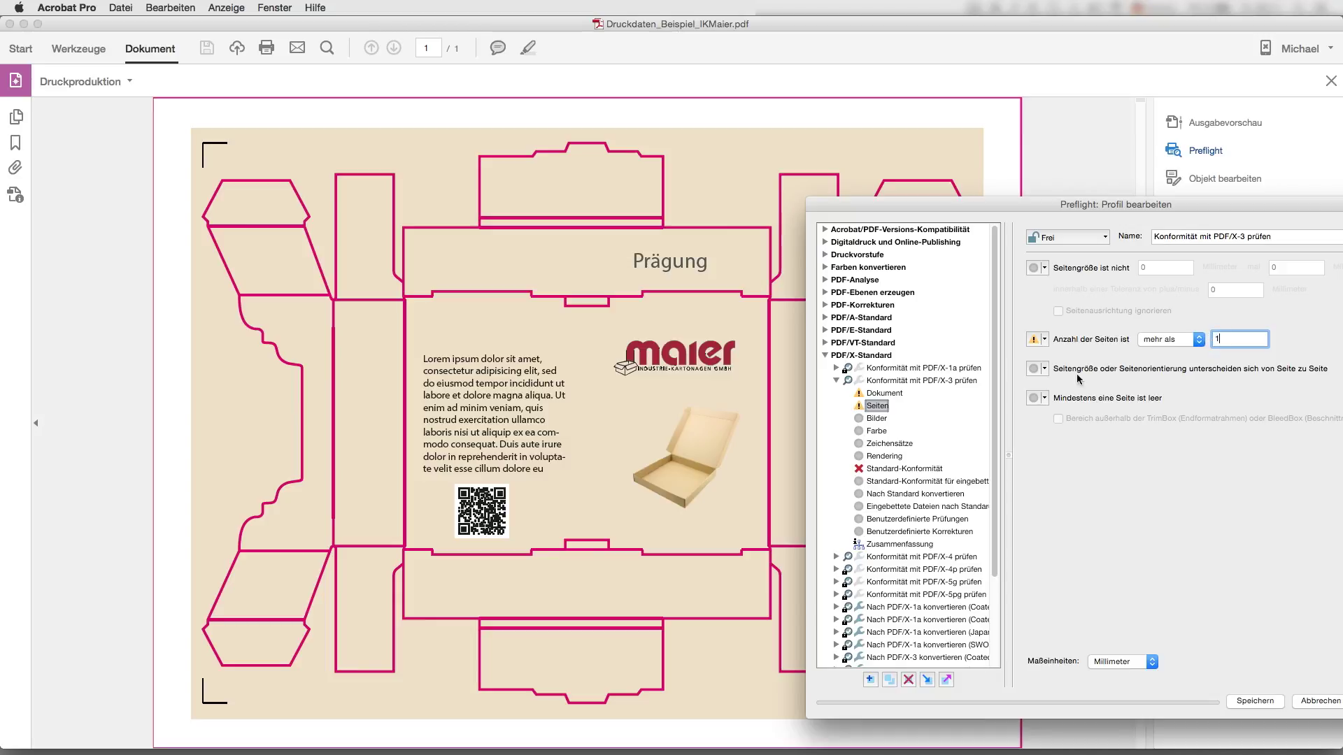
Step: Set the Bilder checks to give an error for colour or greyscale images below 300 ppi and line art below 1200 ppi
click(876, 419)
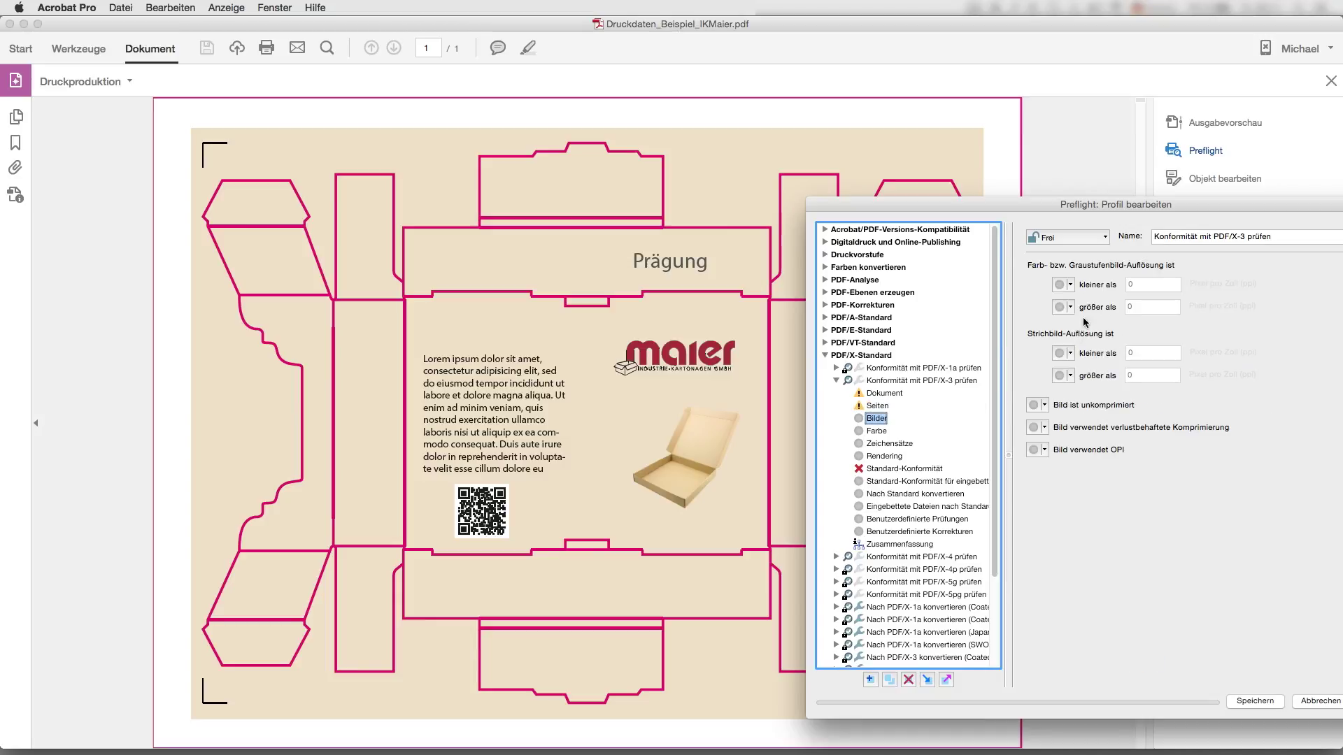
click(1070, 285)
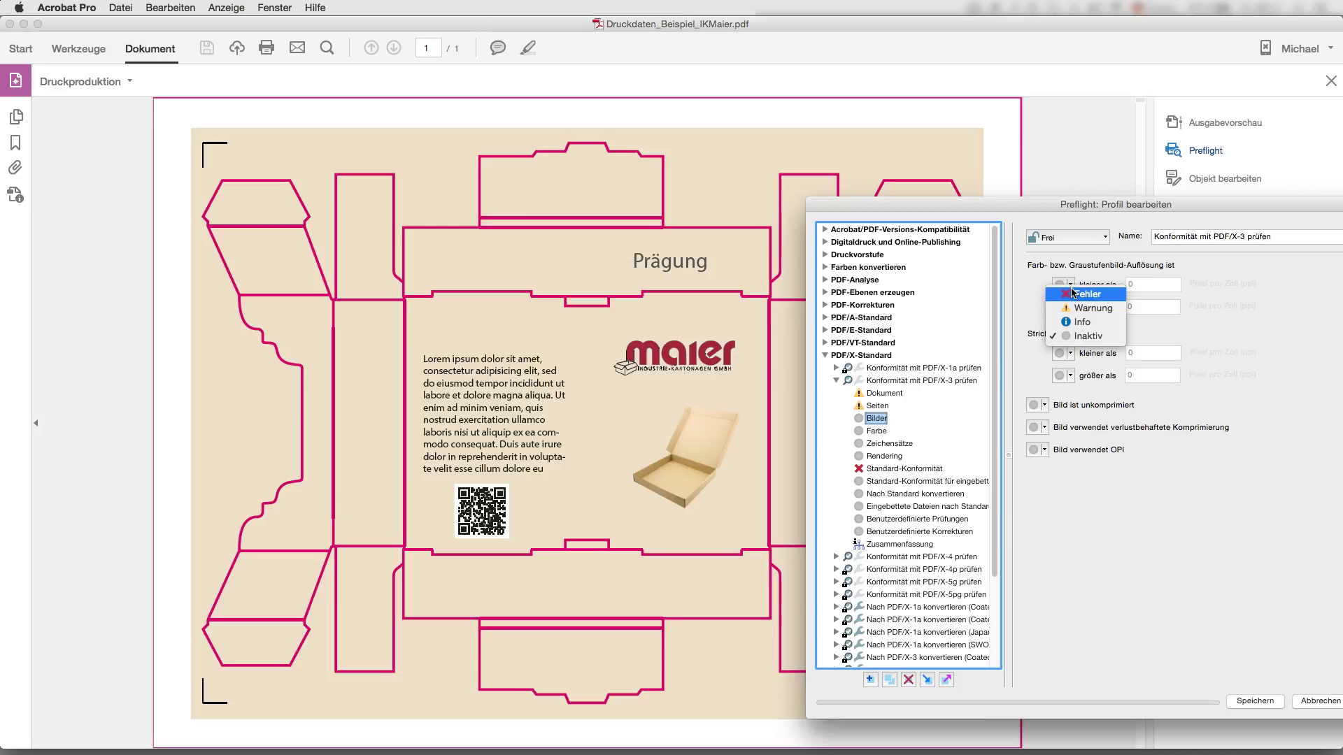
click(1084, 289)
click(1127, 284)
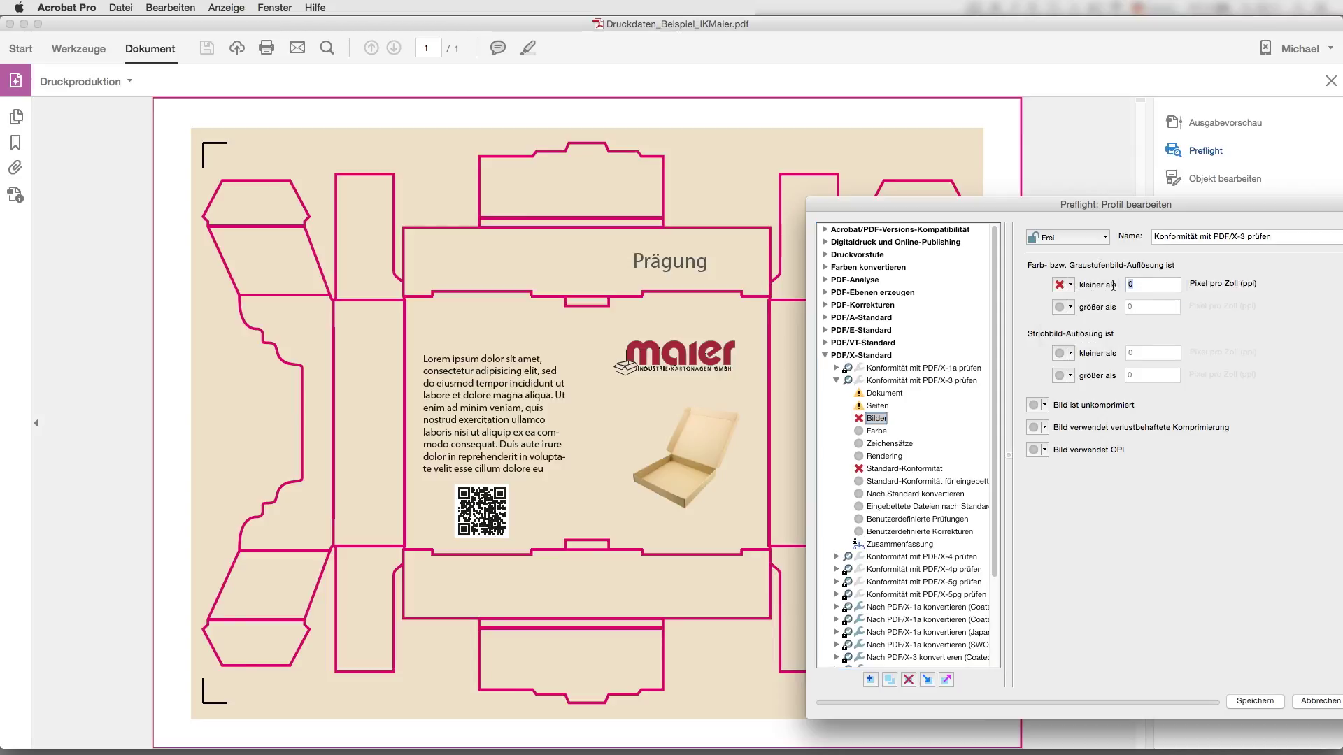
text(300)
click(1070, 353)
click(1084, 359)
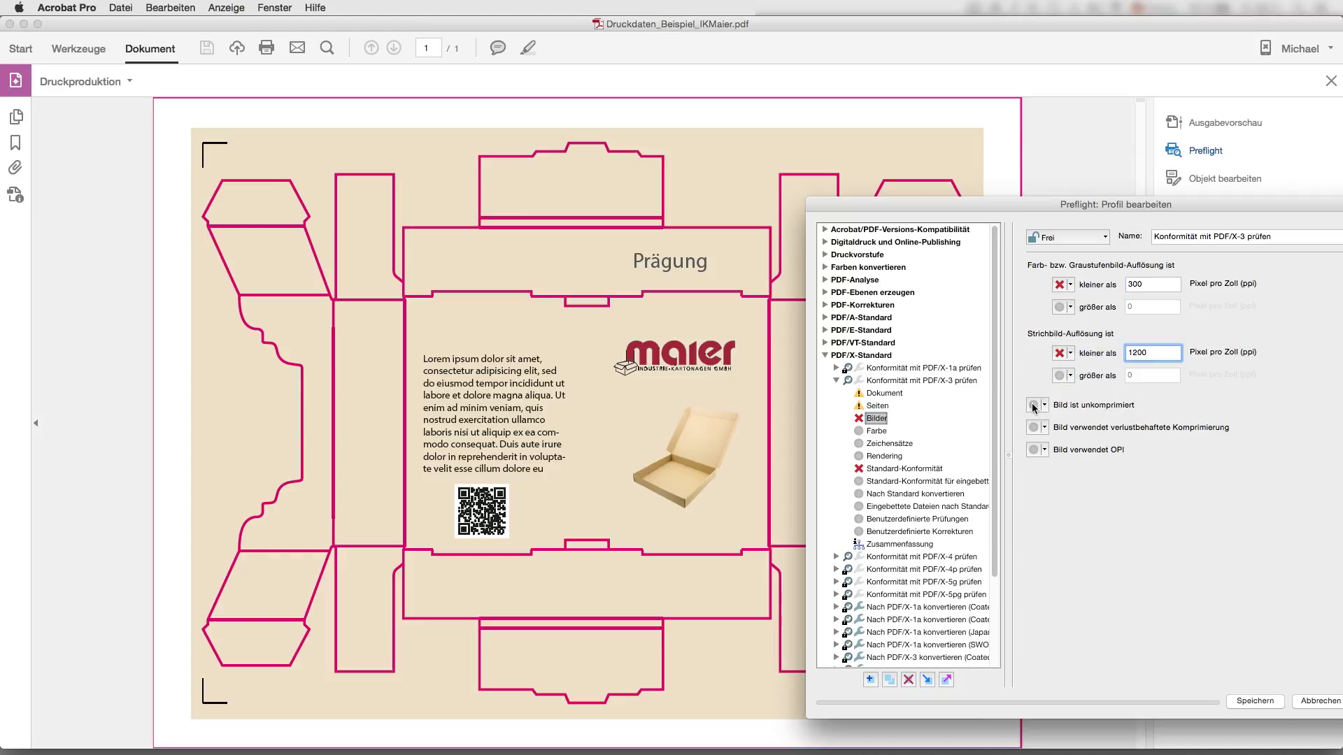
Step: Set the Farbe check for page objects using RGB to give an error
click(877, 432)
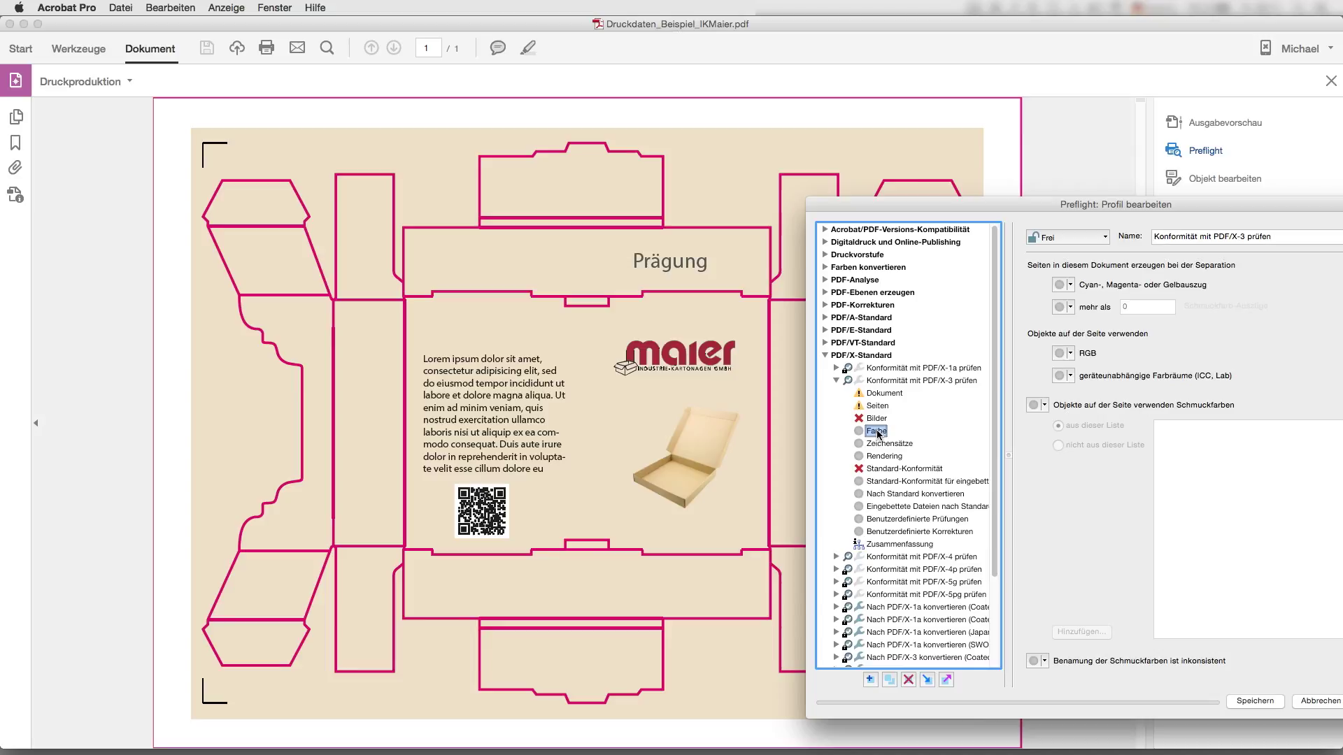
click(1071, 354)
click(1078, 362)
Step: Set the Zeichensätze check for fonts that are not embedded to give an error, and confirm the profile changes
click(900, 449)
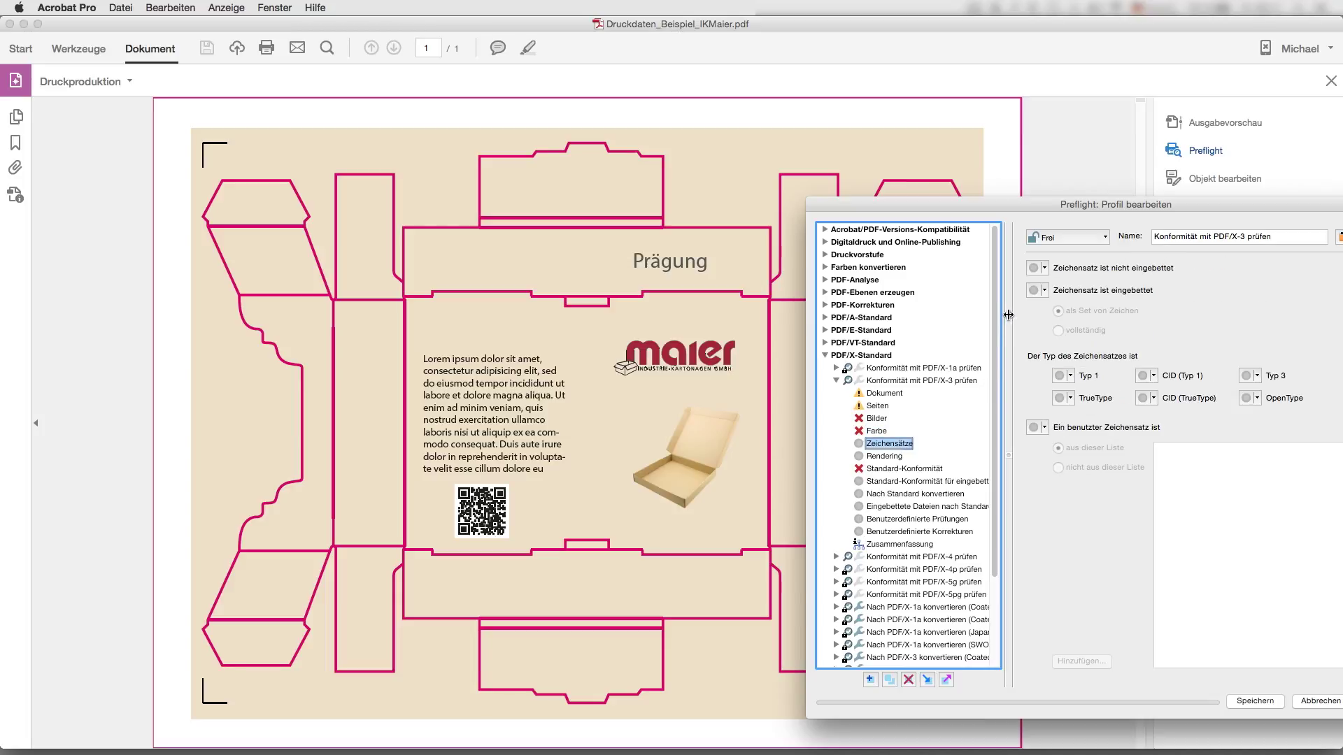
click(1043, 269)
click(1049, 277)
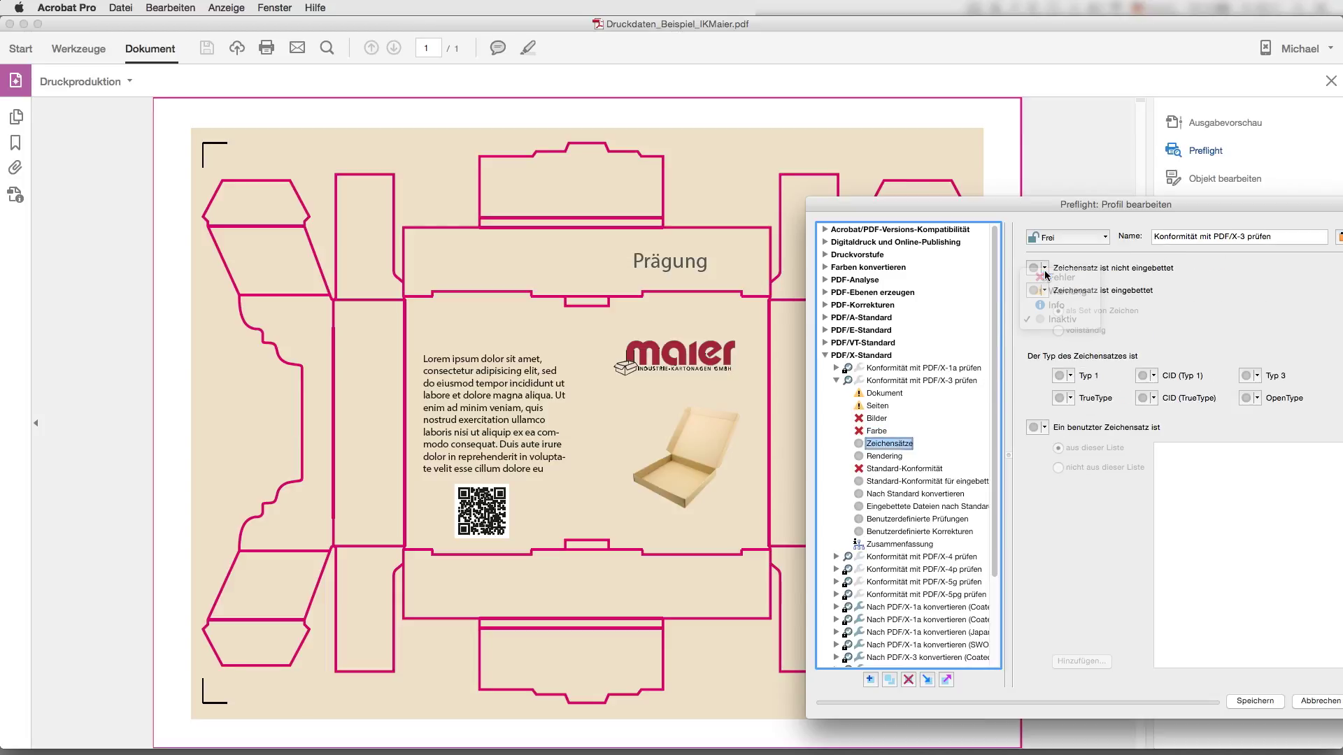
drag(1055, 207, 820, 209)
click(1140, 706)
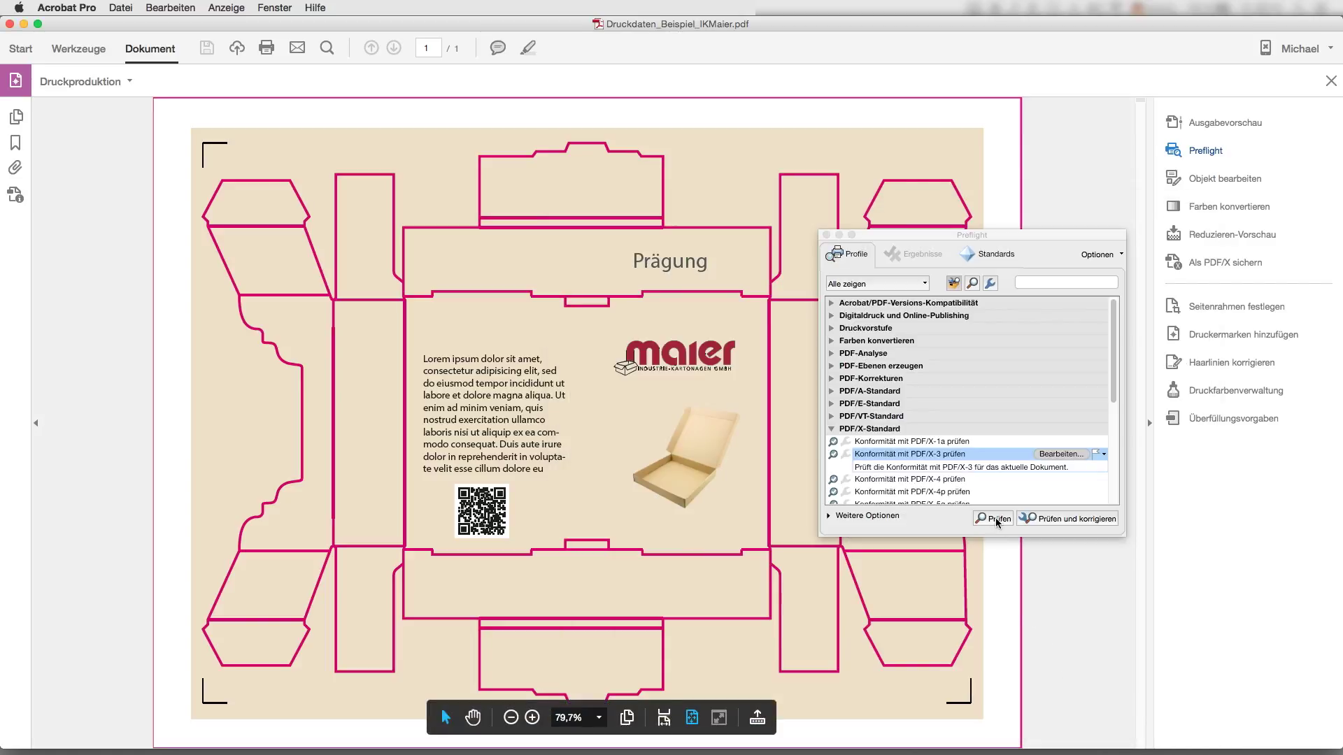
Step: Check the document with the Preflight profile Konformität mit PDF/X-3 prüfen and close Preflight
click(997, 520)
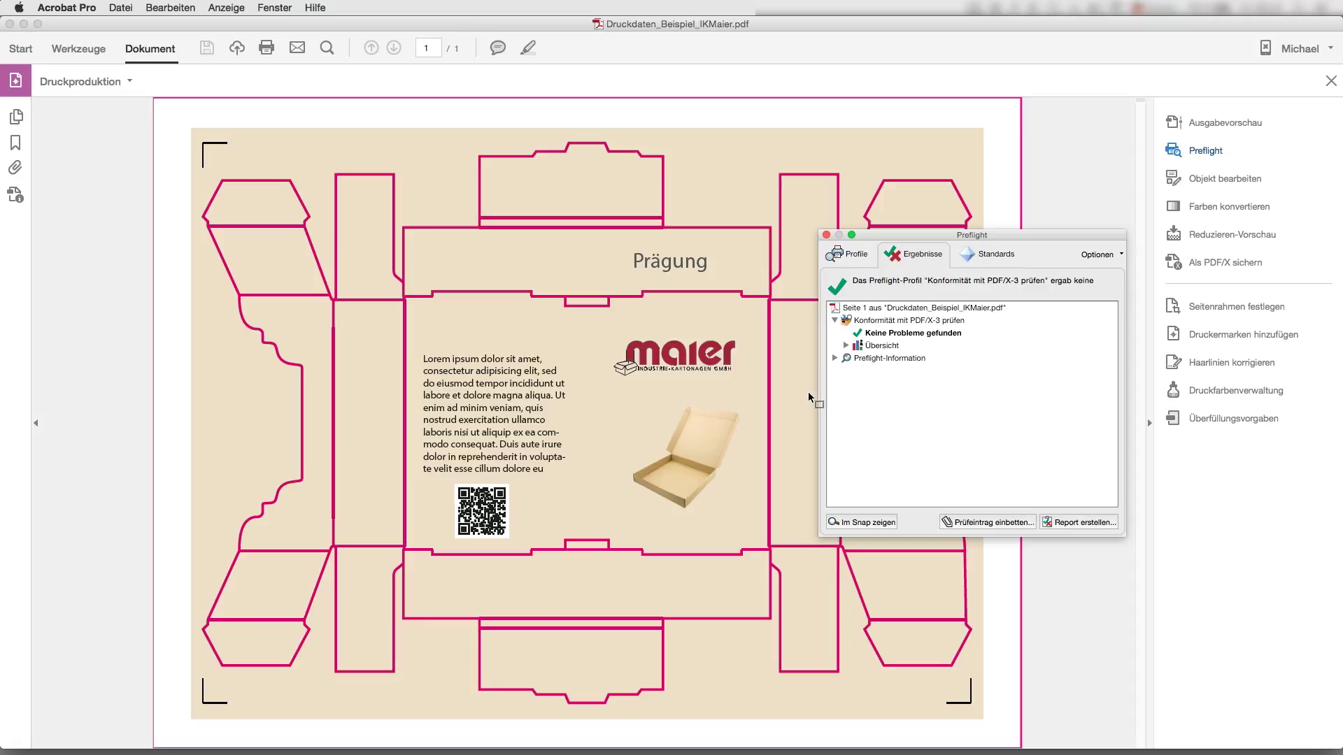
click(823, 234)
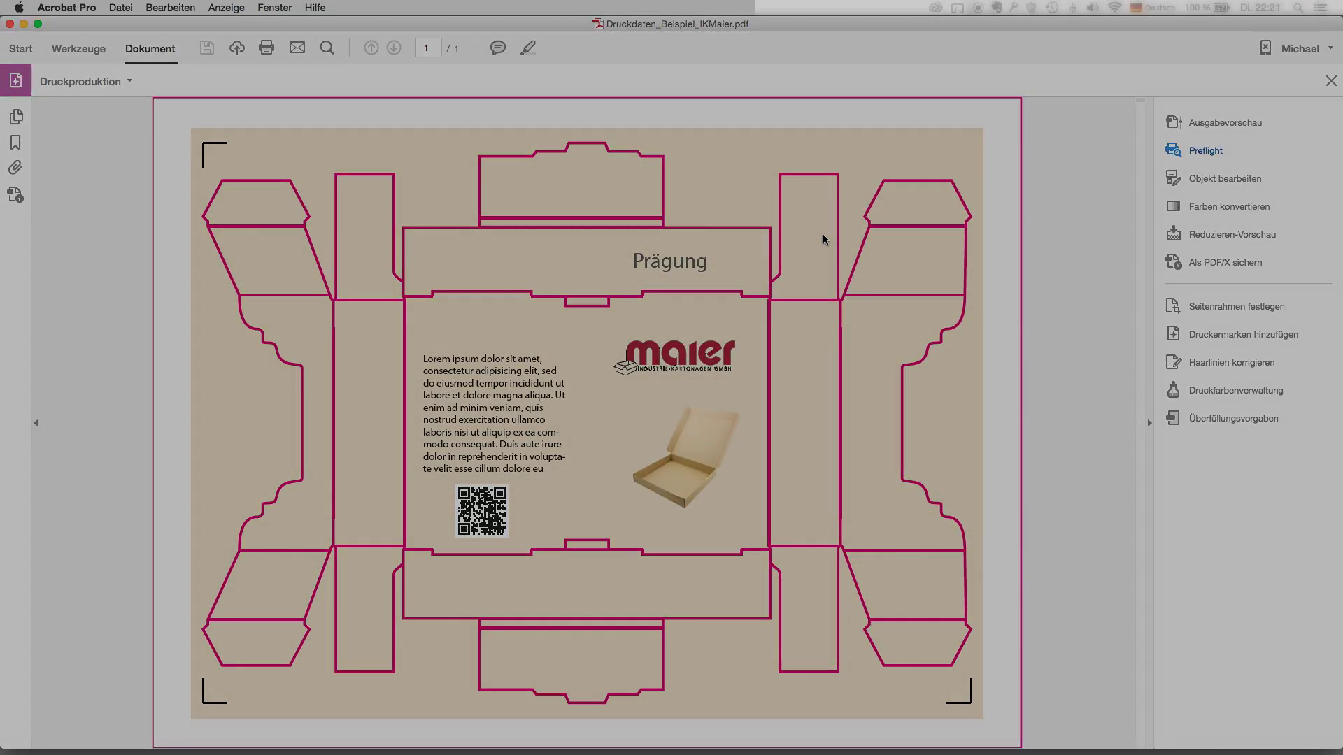